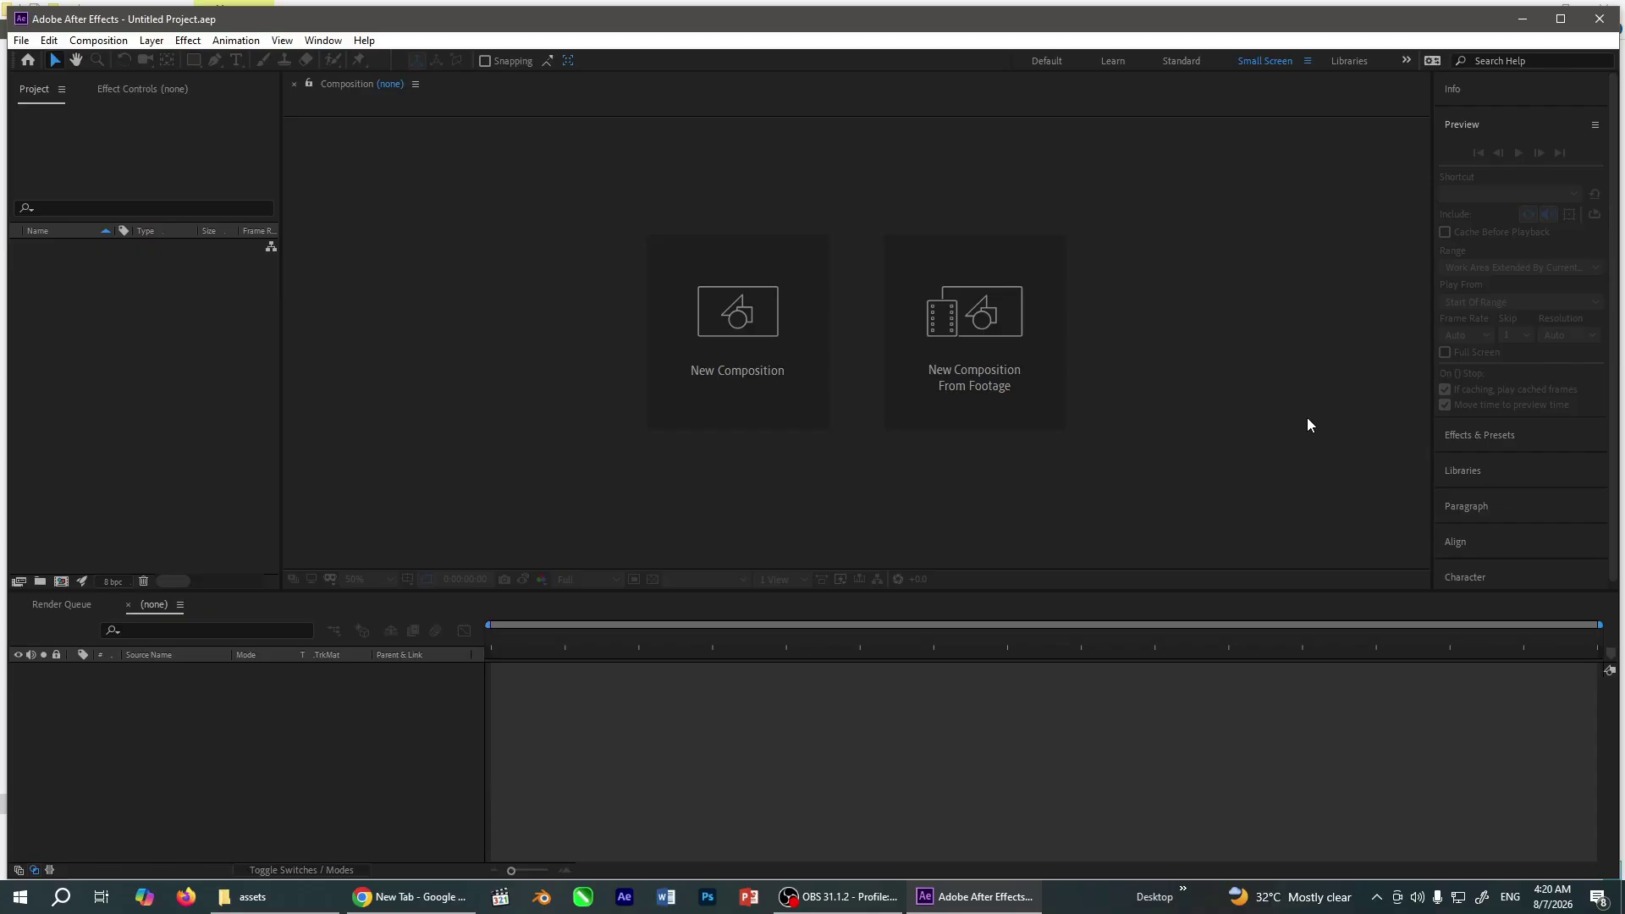
Create a new composition named Main with a duration of 10 seconds
click(721, 350)
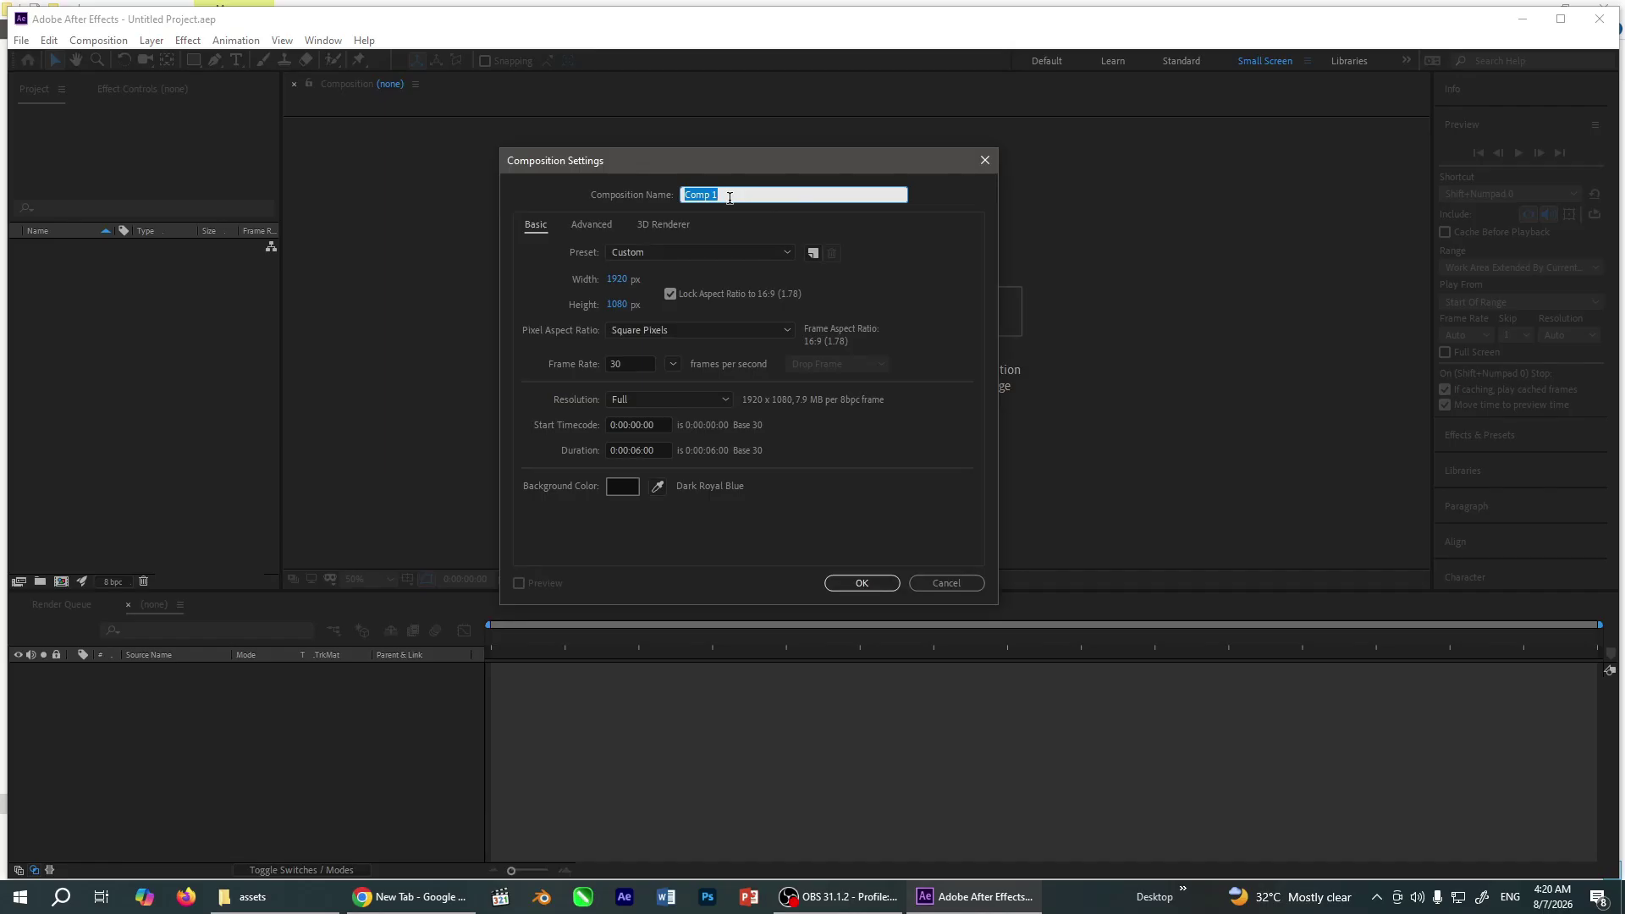
text(Main)
click(636, 450)
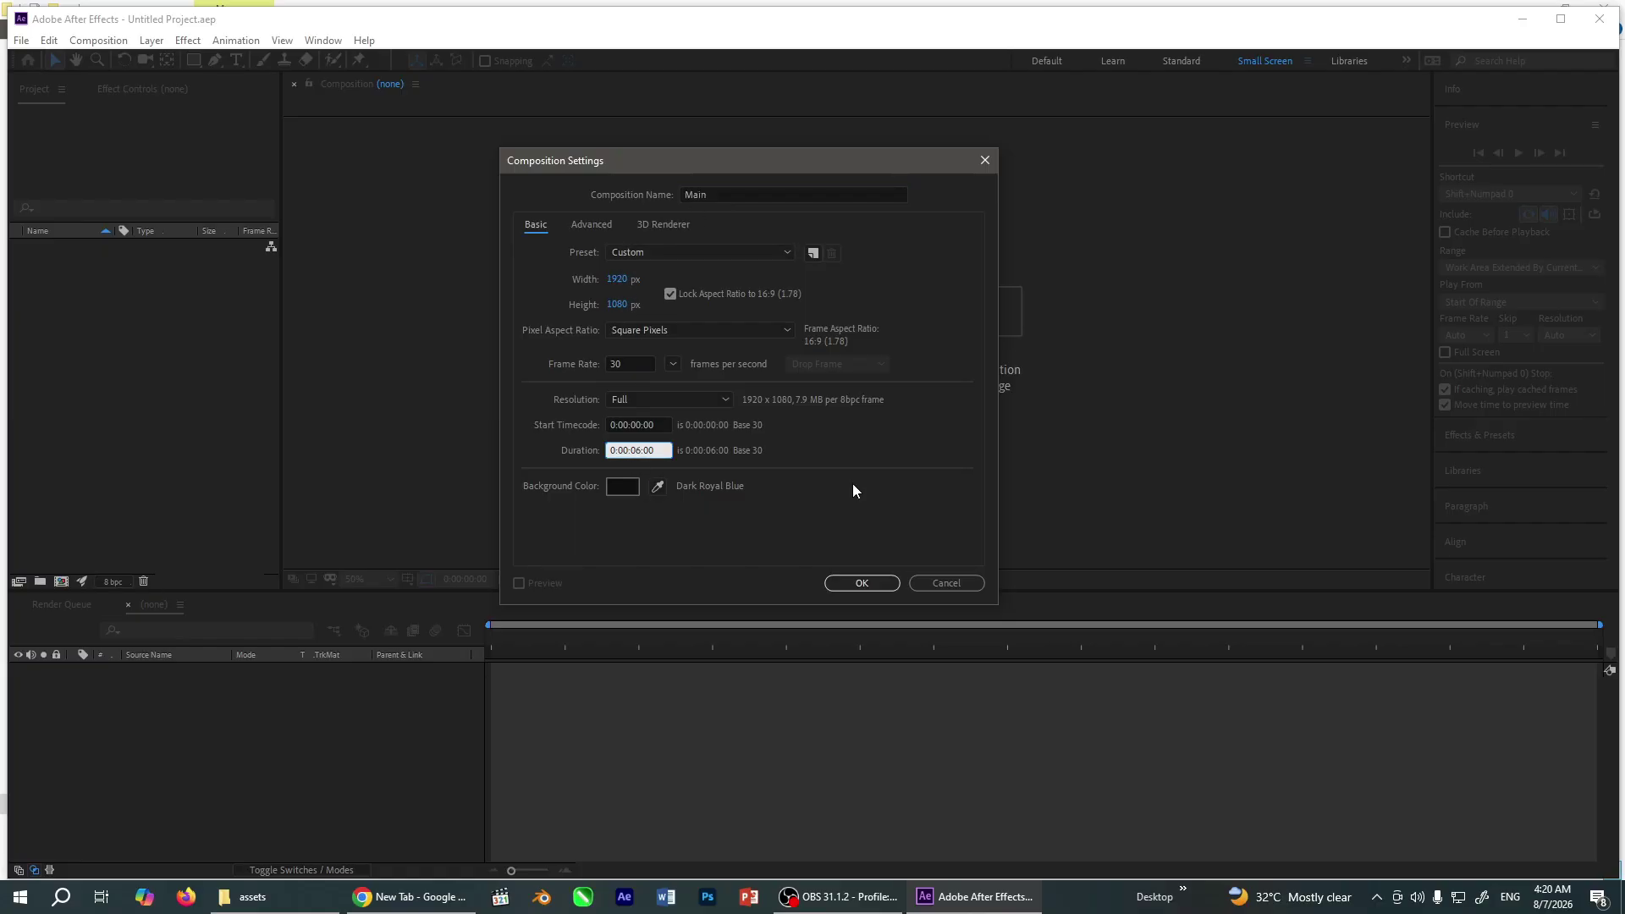
key(BackSpace)
text(10)
key(Delete)
click(861, 584)
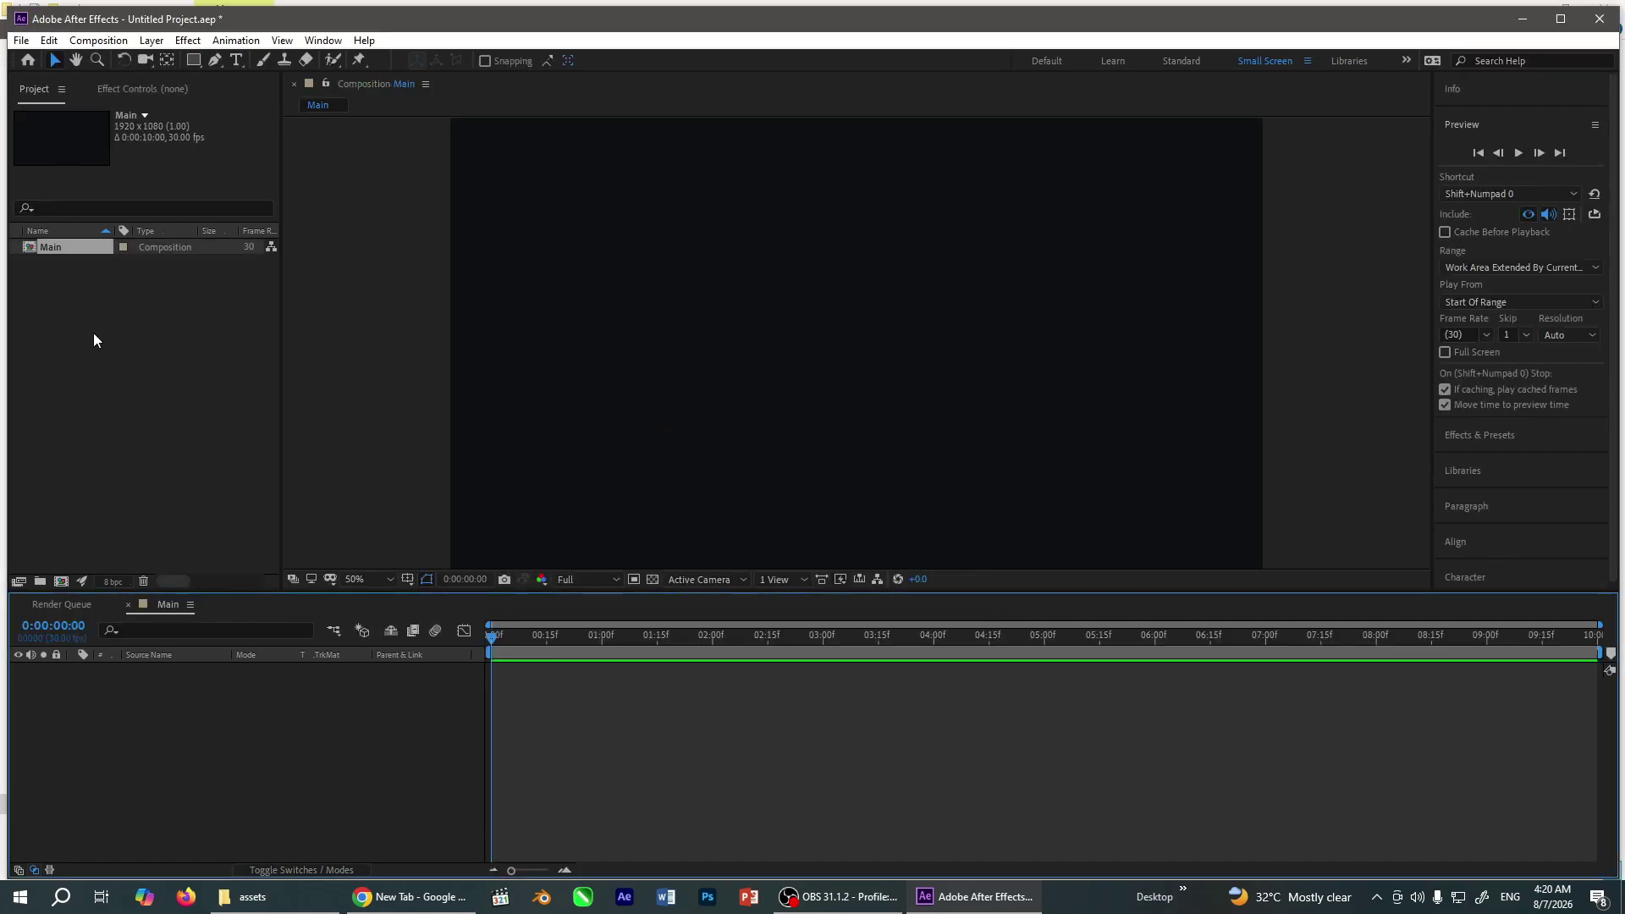
Import bmw.png from the assets folder as footage and add it to the Main composition as a layer
double_click(94, 339)
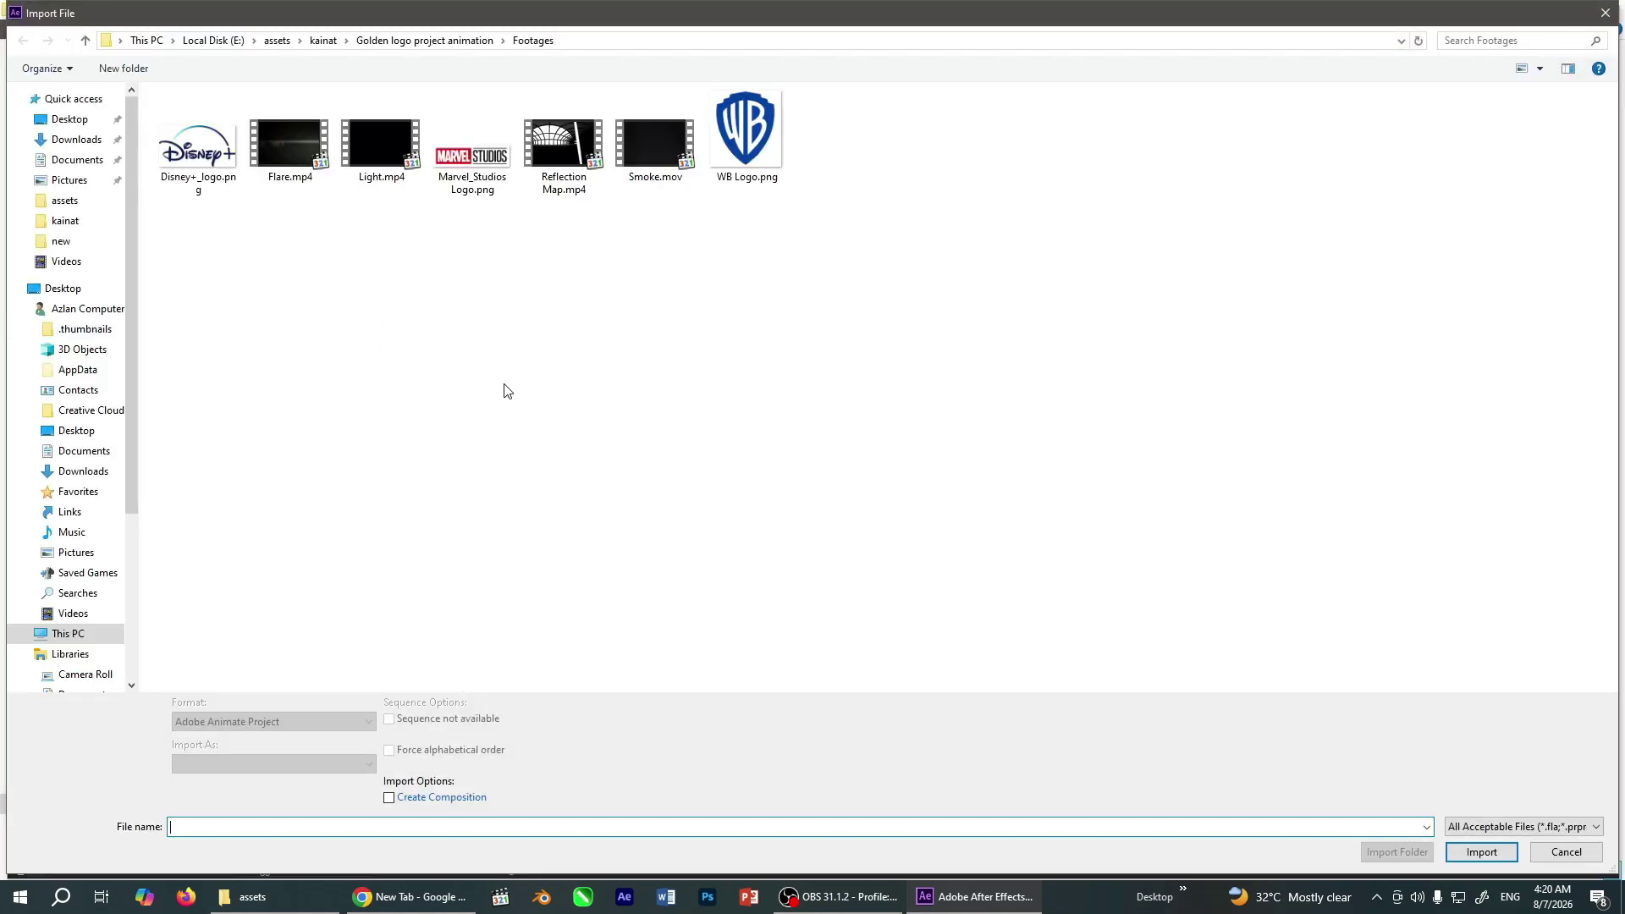
click(278, 41)
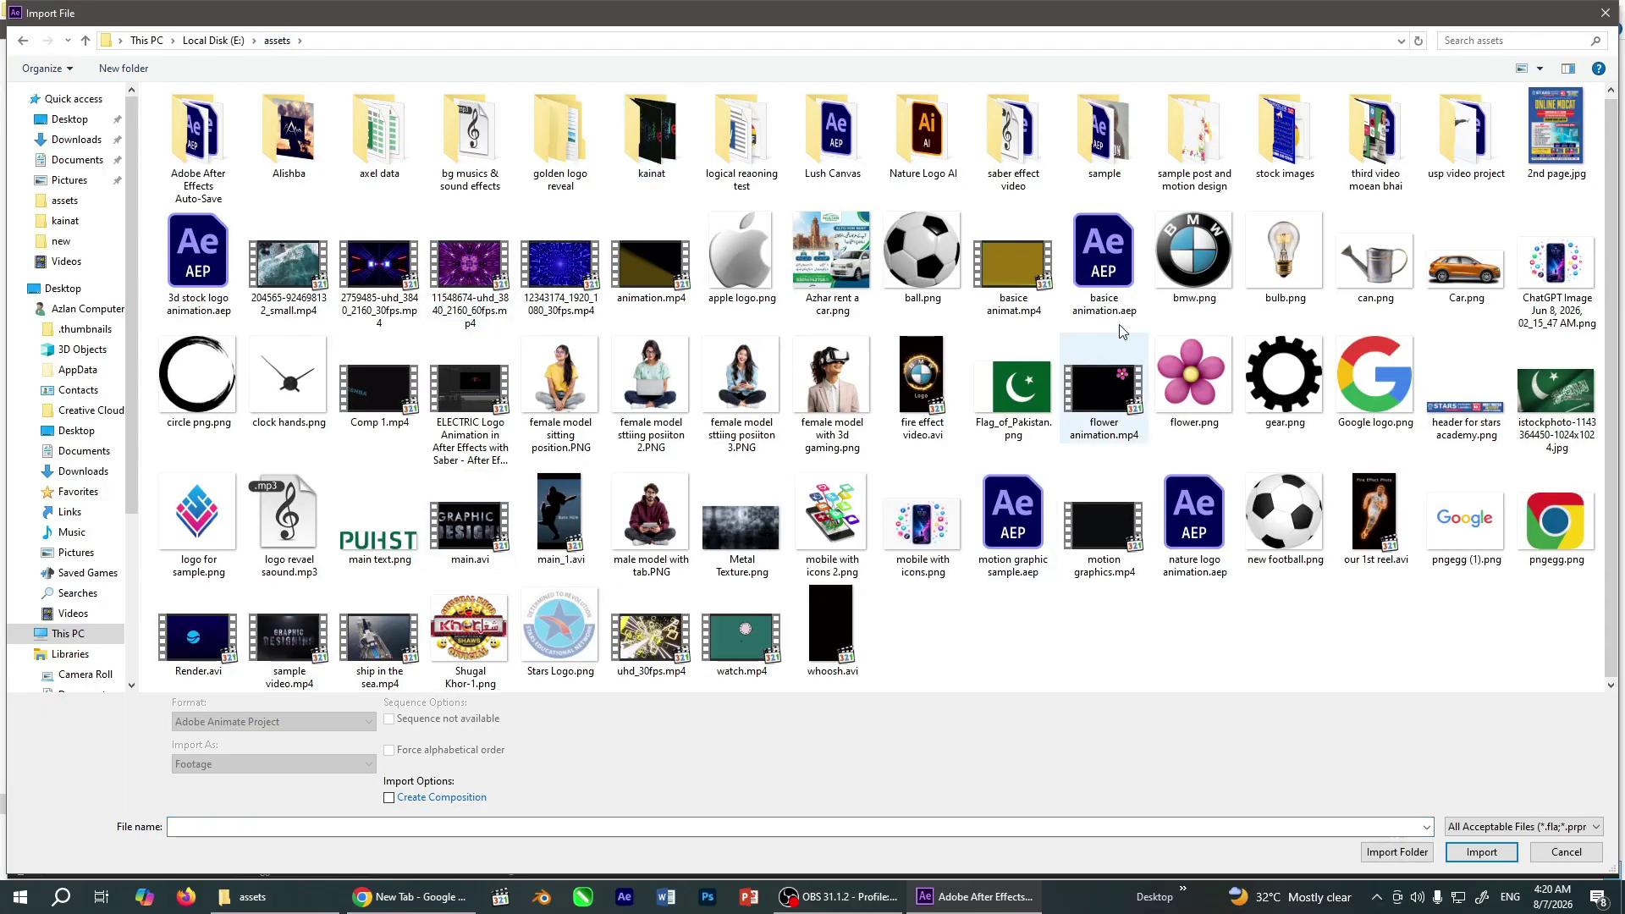
click(1194, 254)
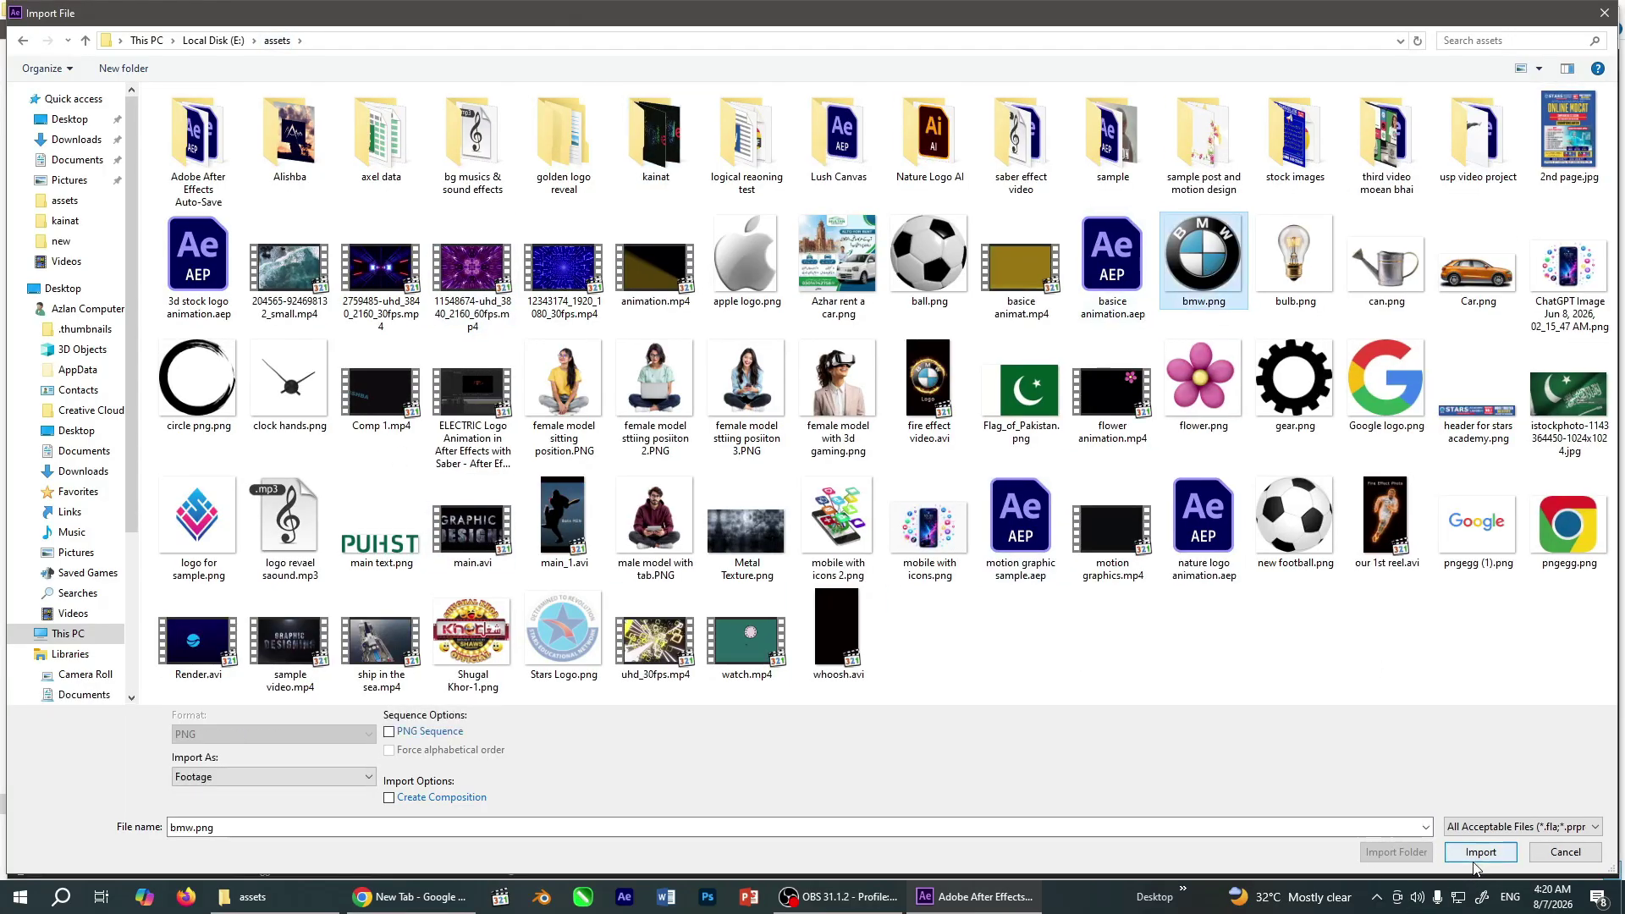
click(1473, 862)
drag(76, 249, 84, 380)
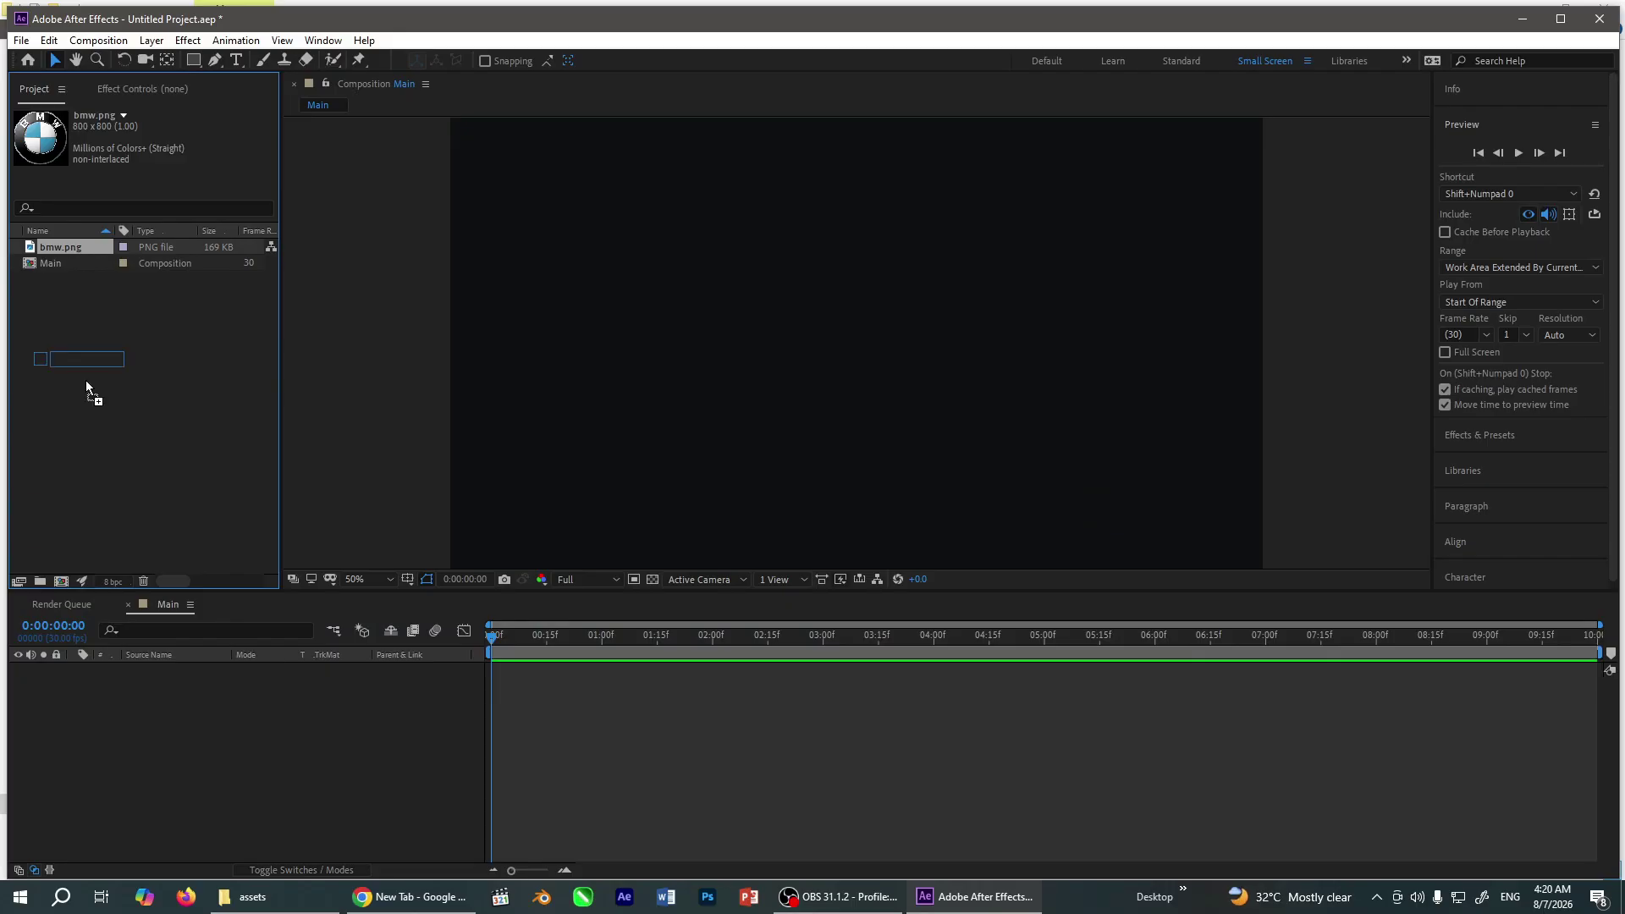
drag(199, 720, 200, 719)
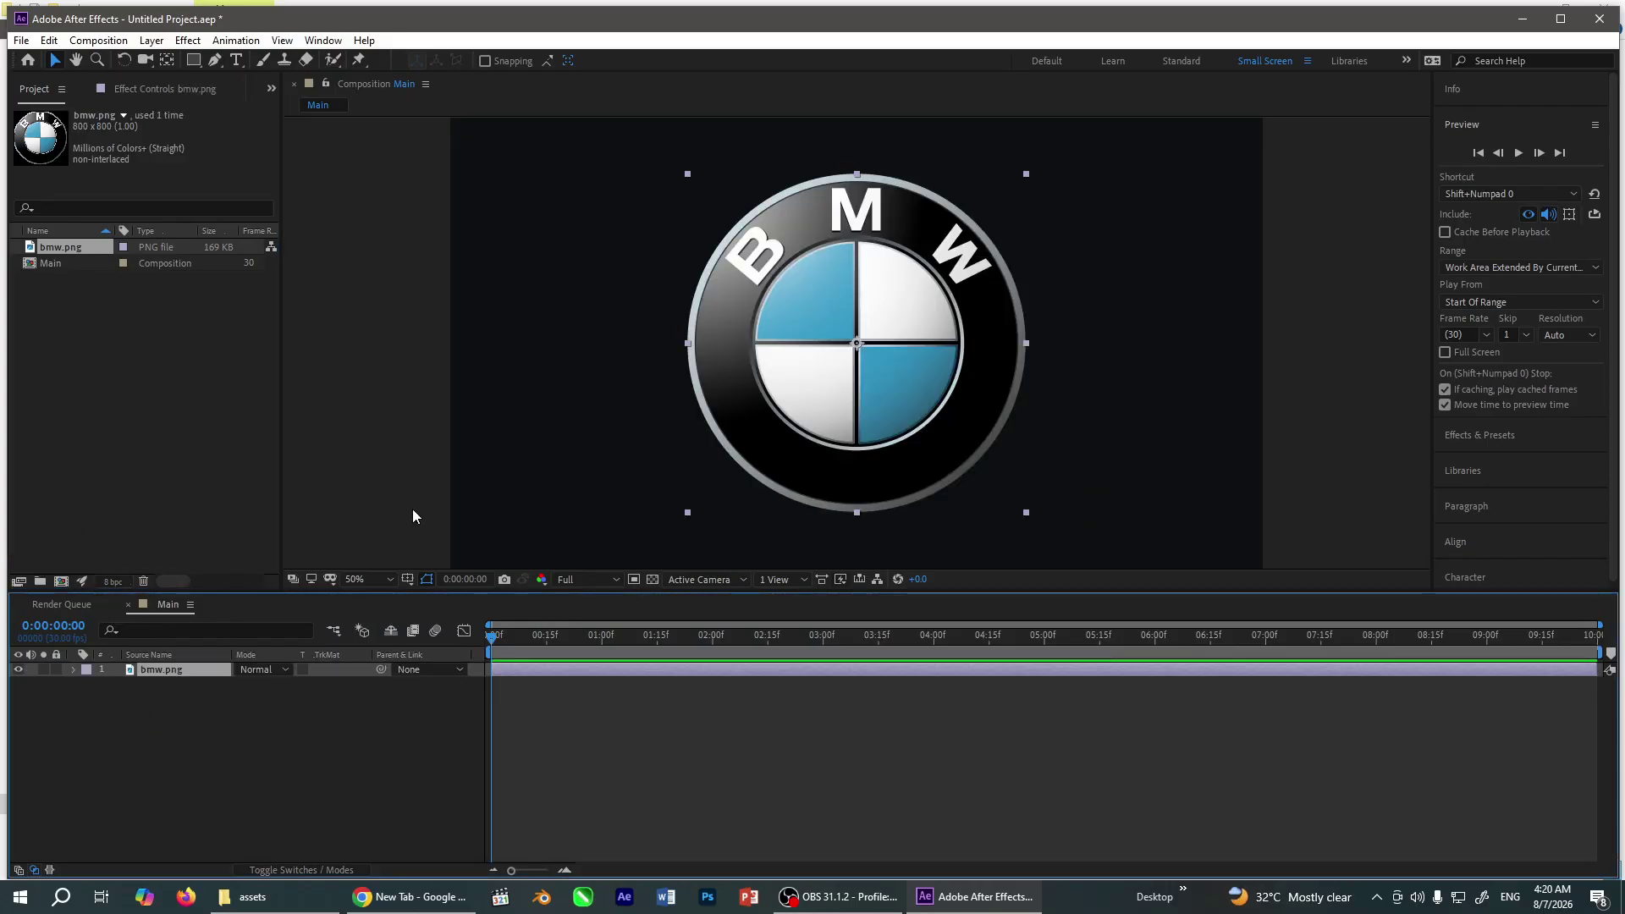
Scale the bmw.png layer to 50% and collapse its properties
key(s)
drag(262, 684, 232, 682)
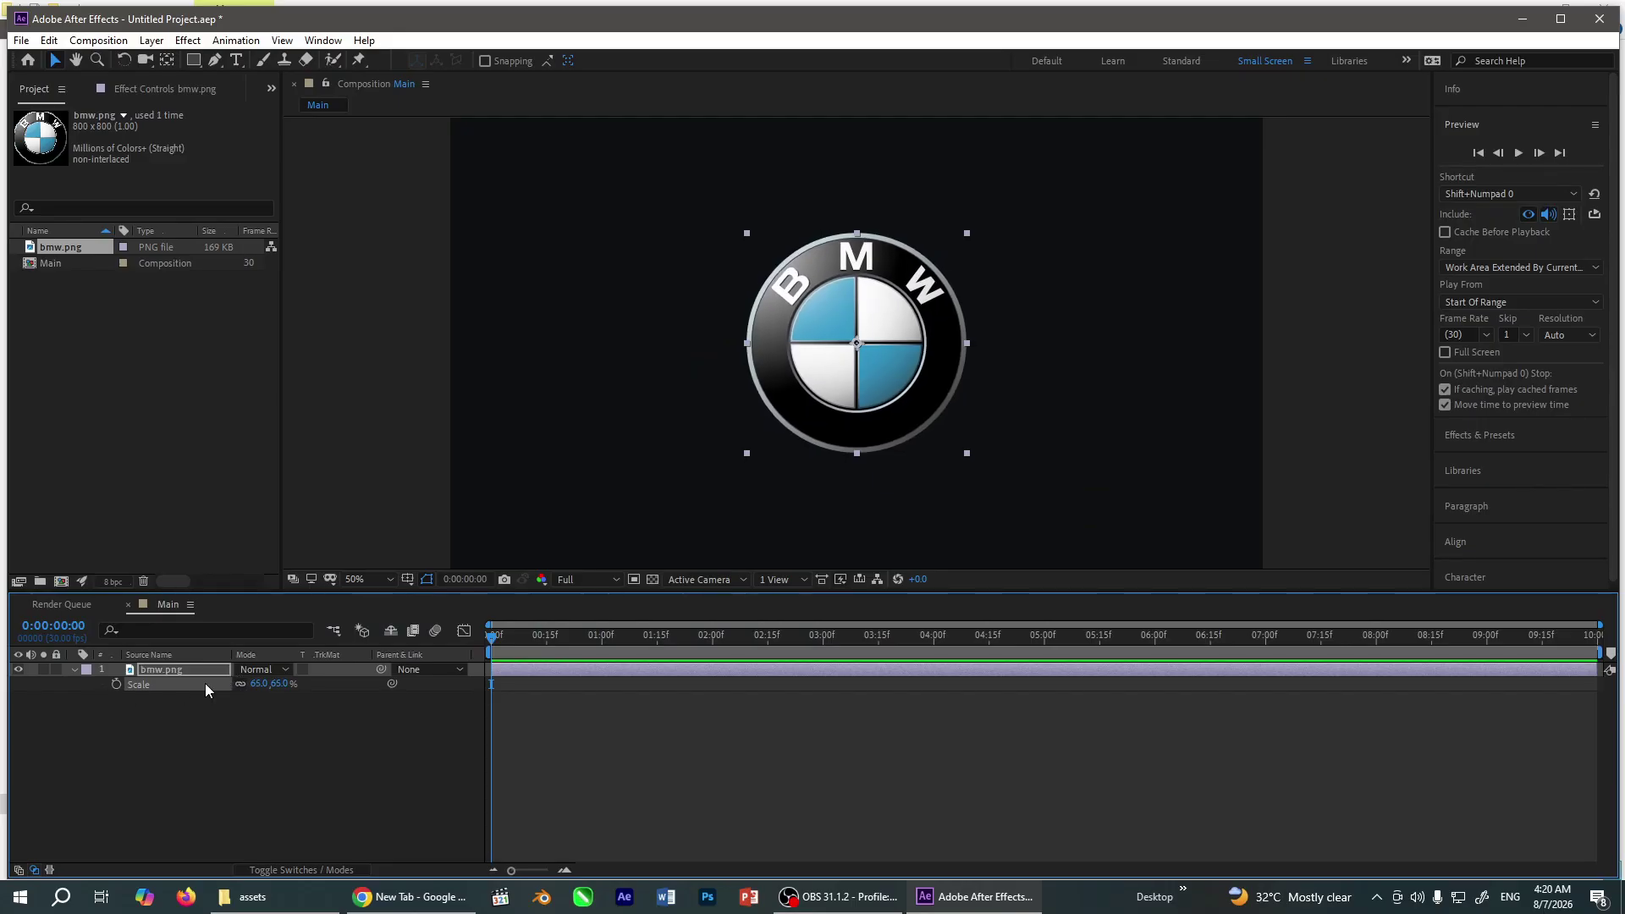
click(255, 684)
text(5)
key(Return)
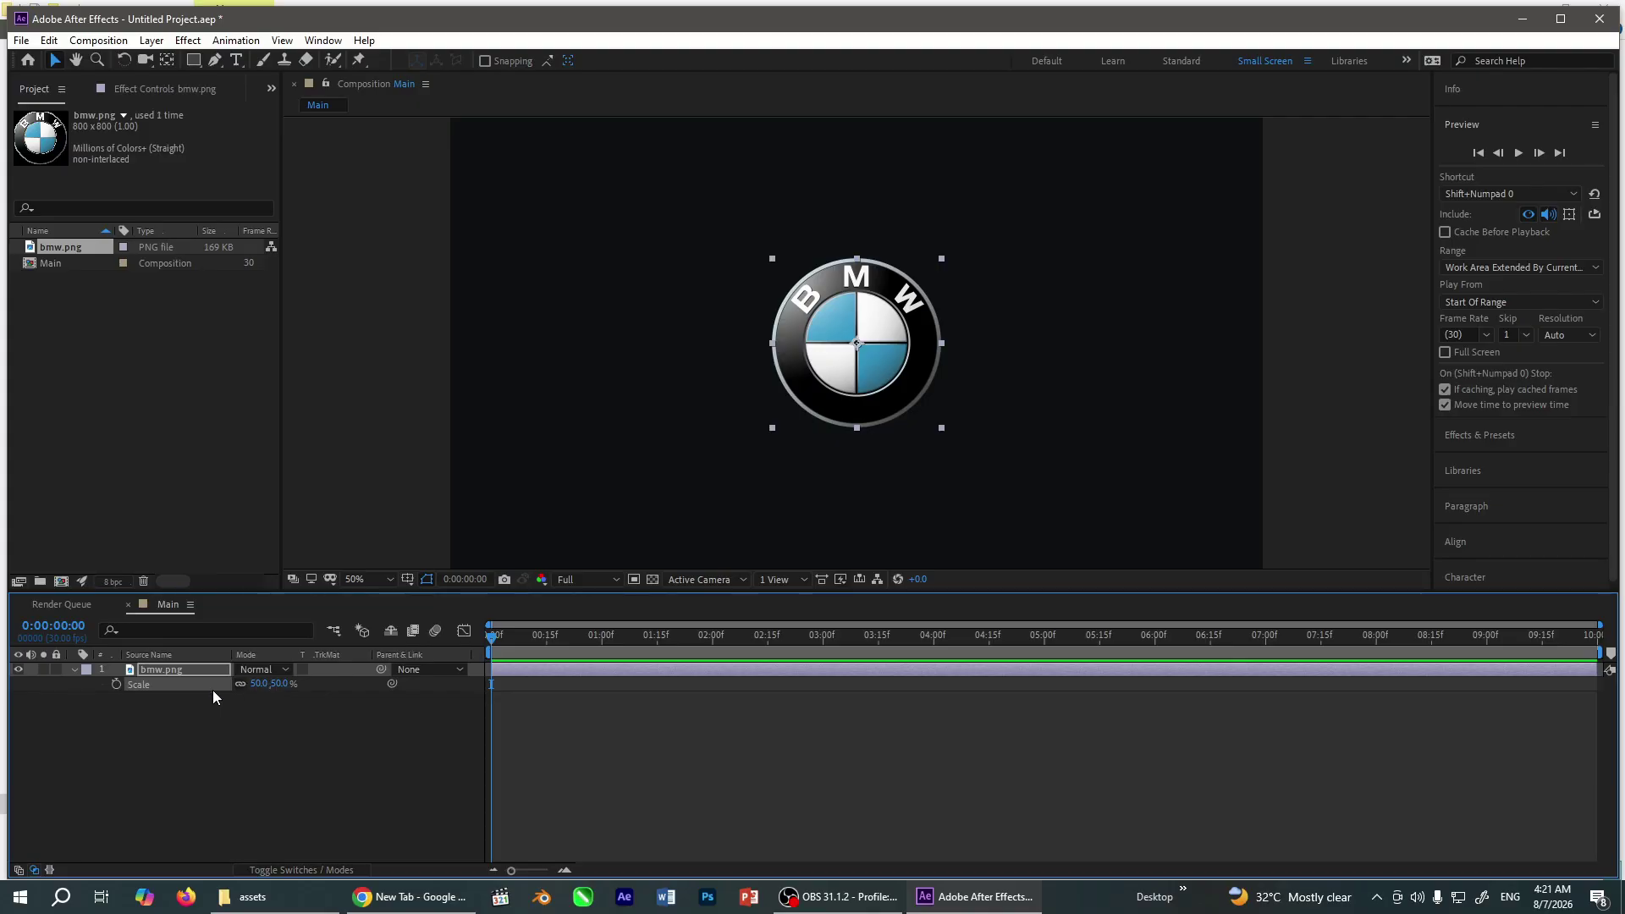
click(190, 785)
click(74, 673)
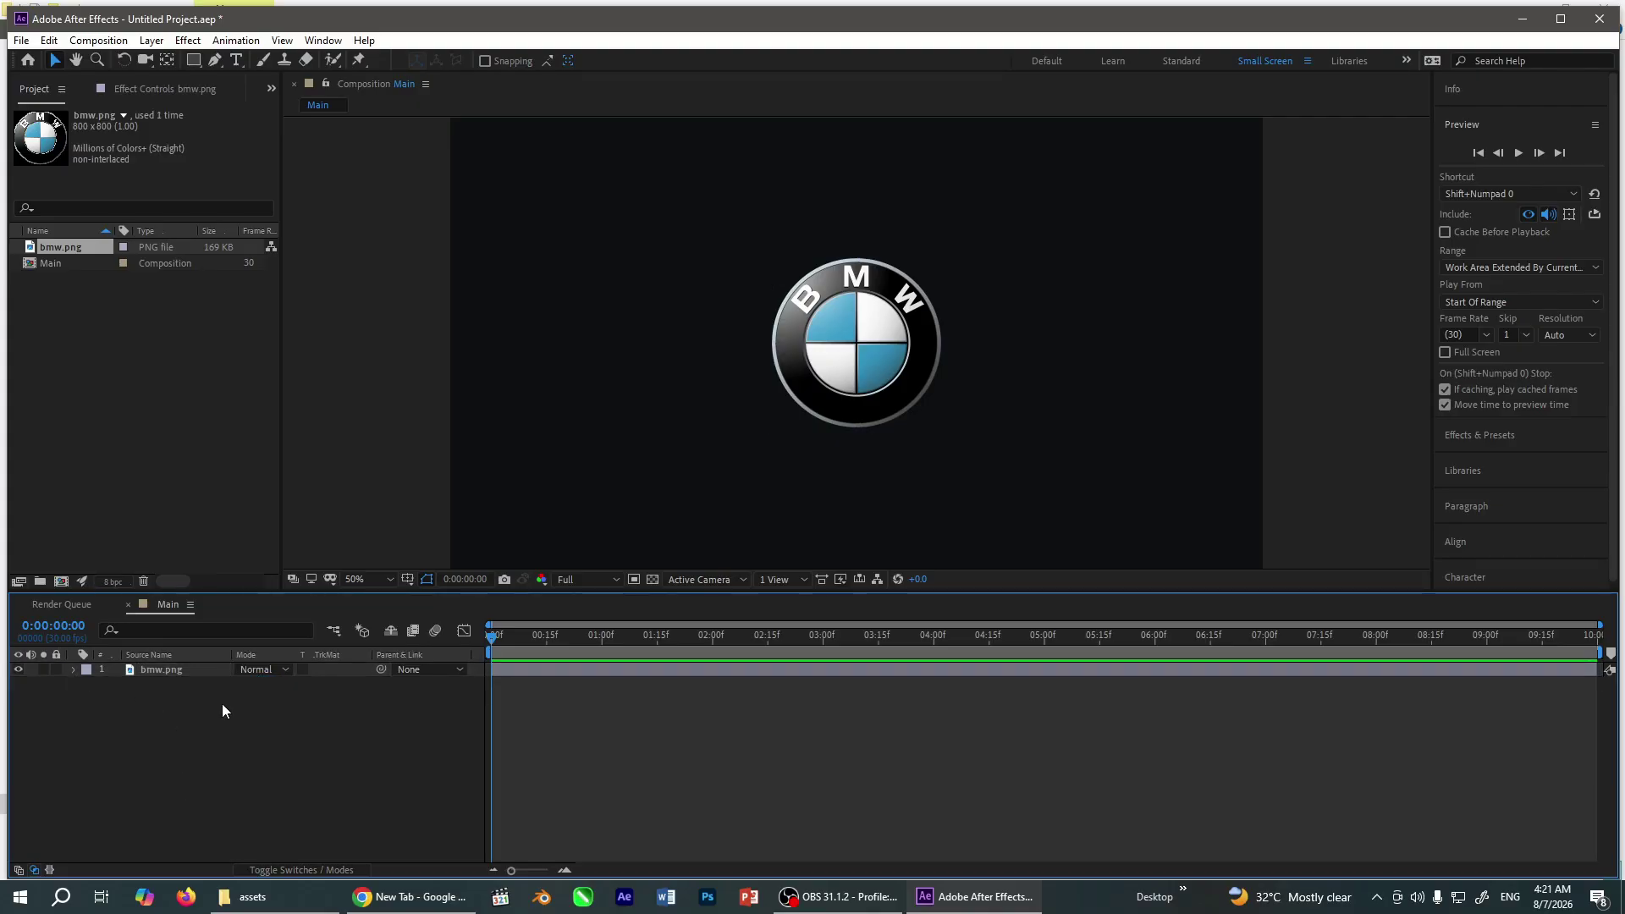
Pre-compose the bmw.png layer as a composition named logo, moving all attributes into the new composition
click(159, 672)
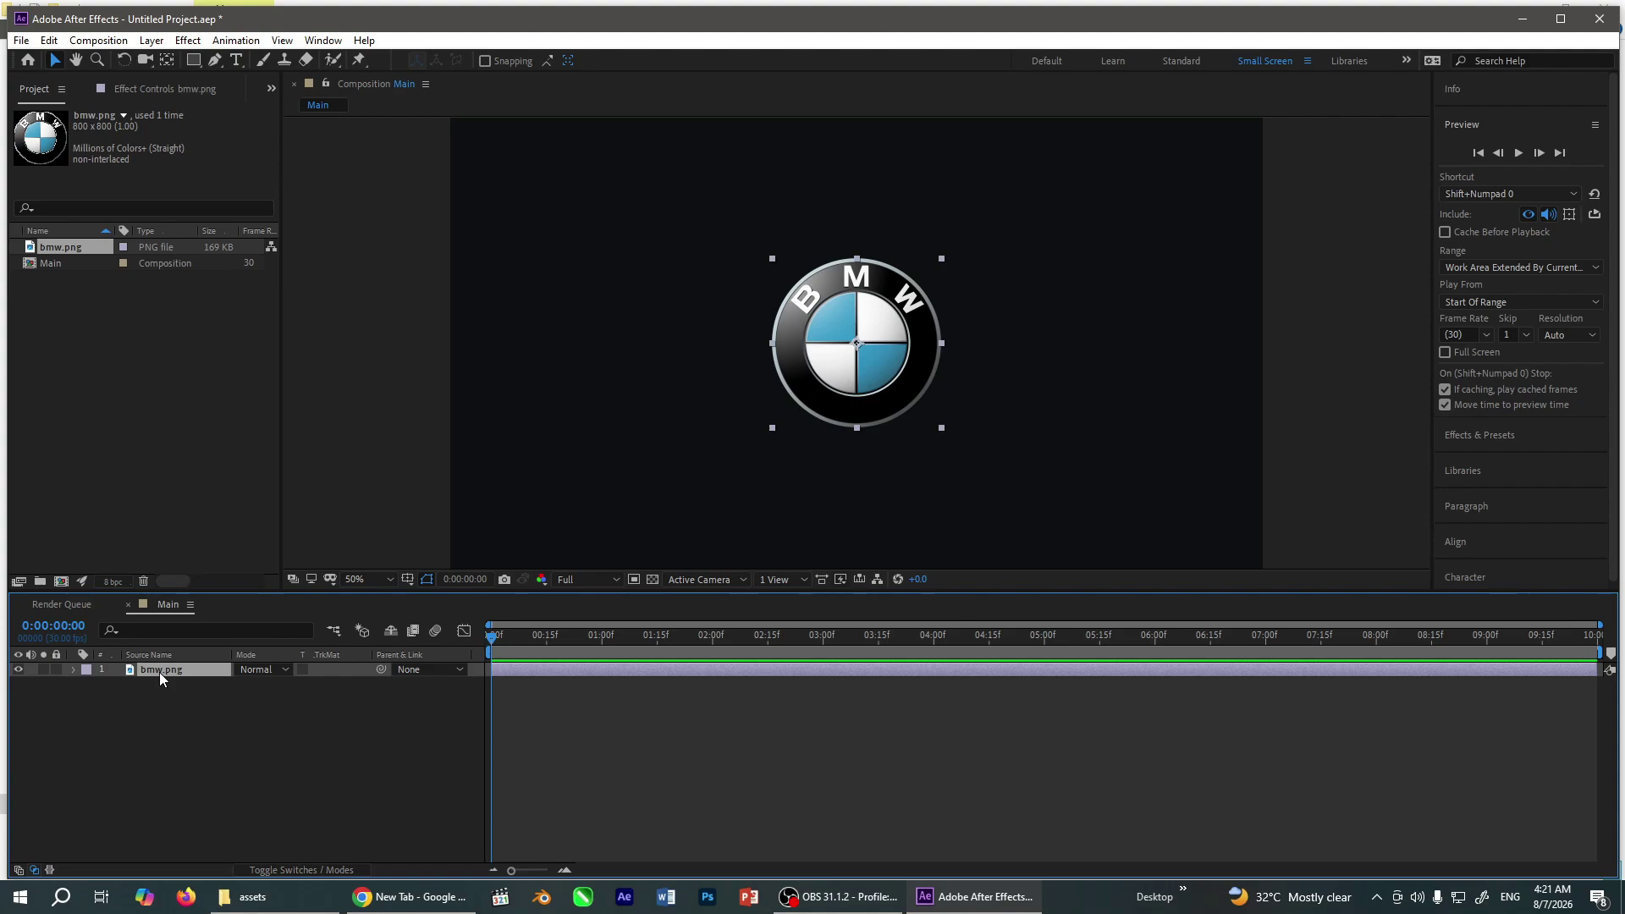
right_click(159, 672)
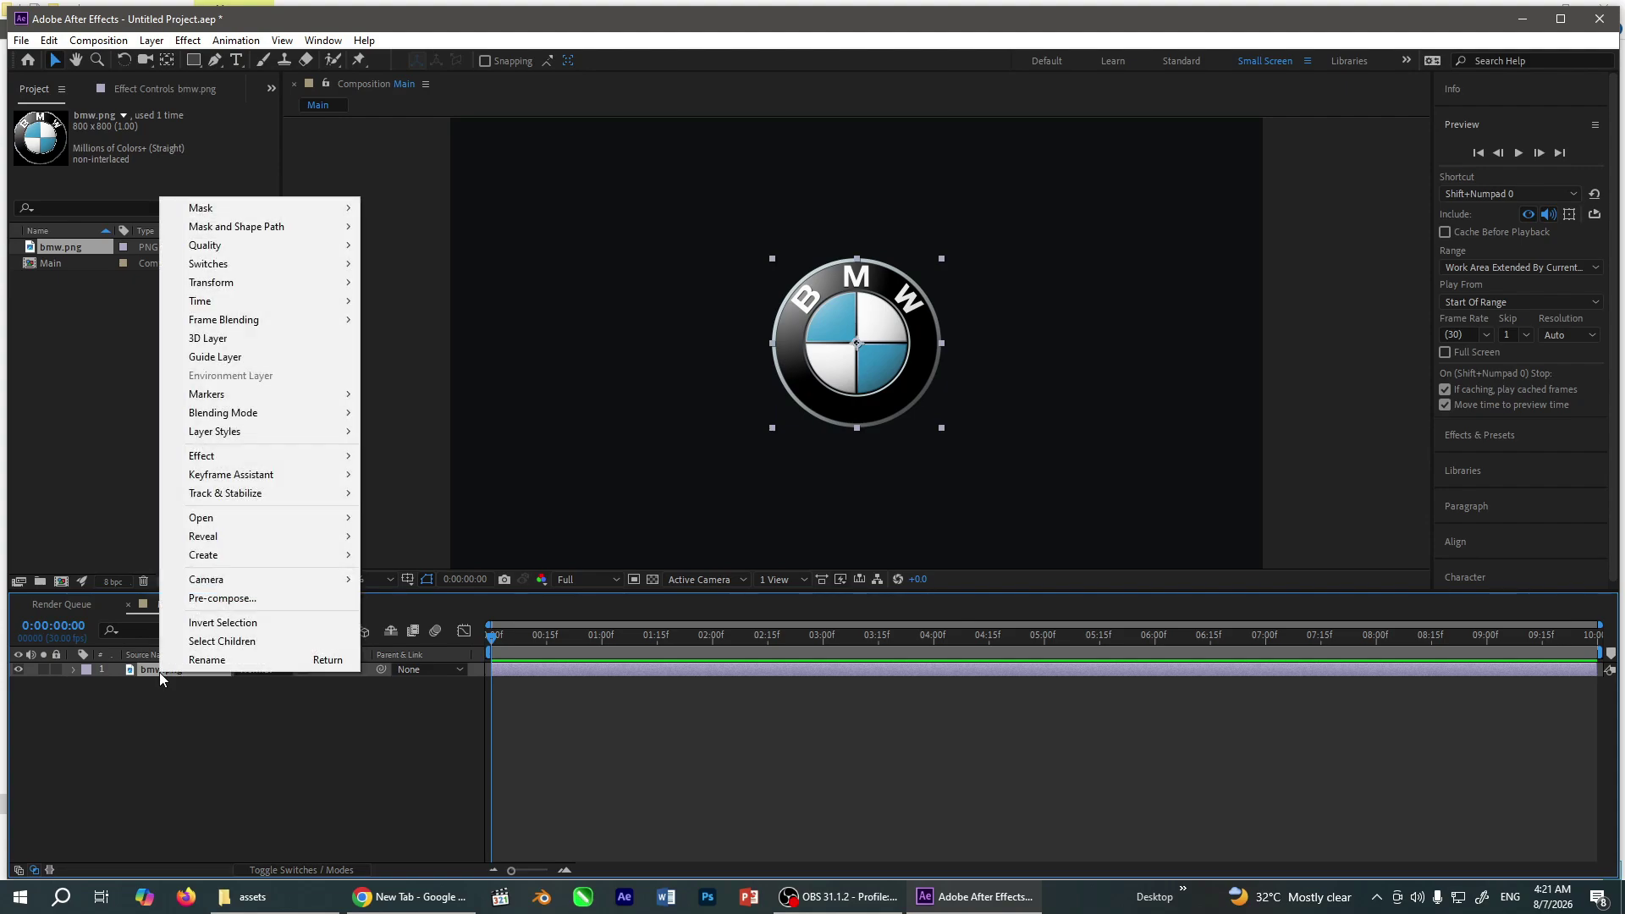
click(209, 600)
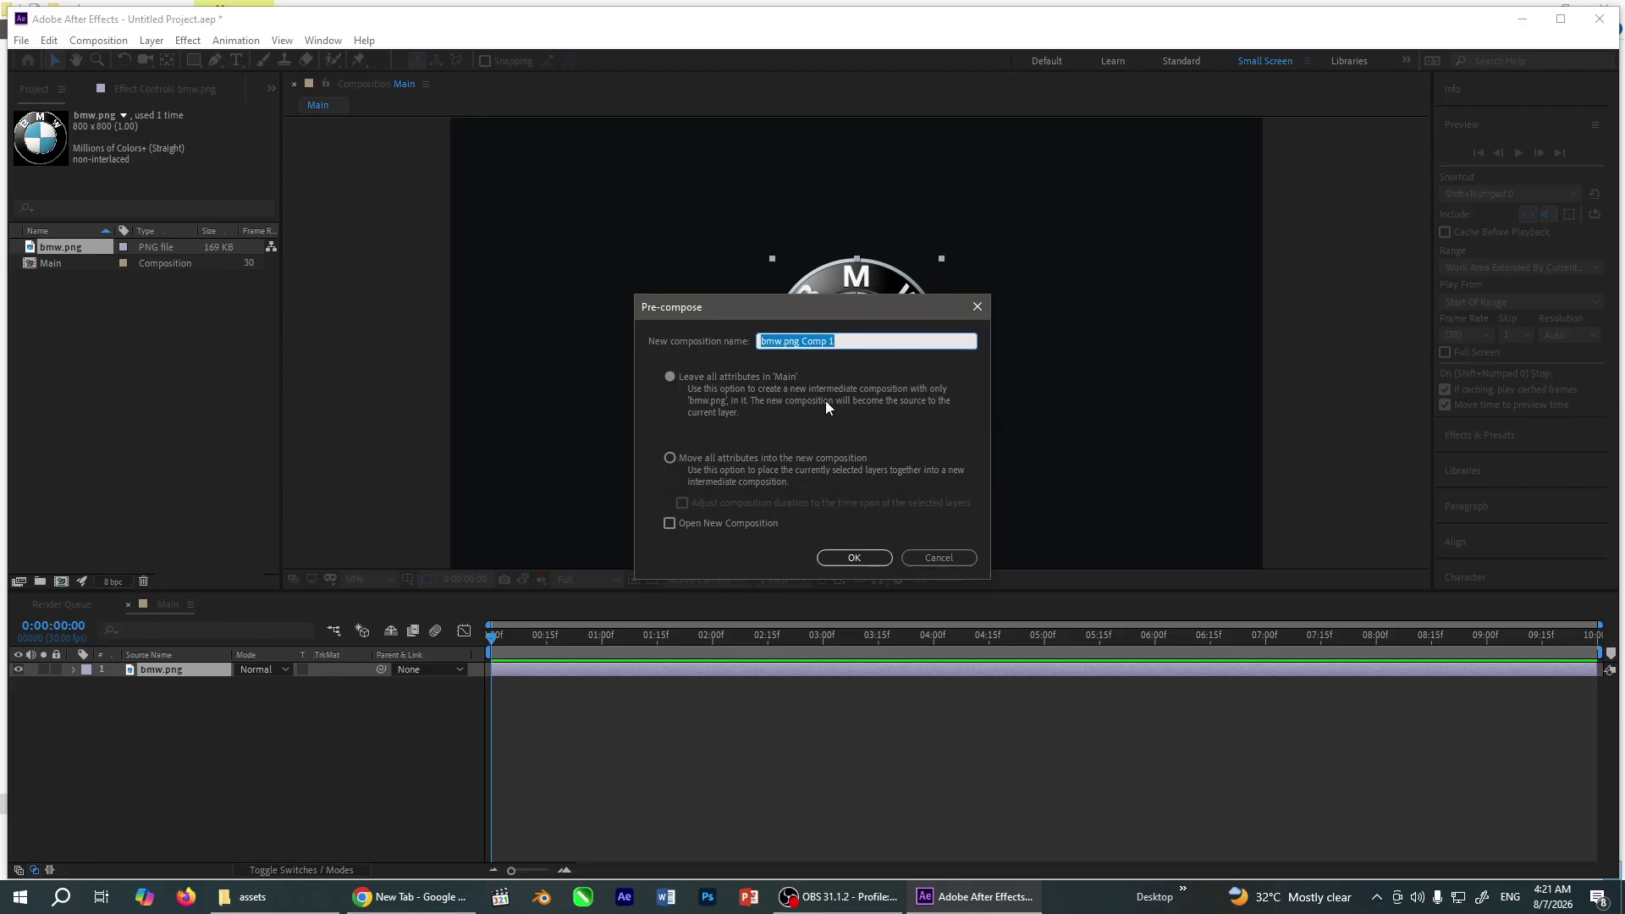
key(BackSpace)
text(logo)
click(819, 460)
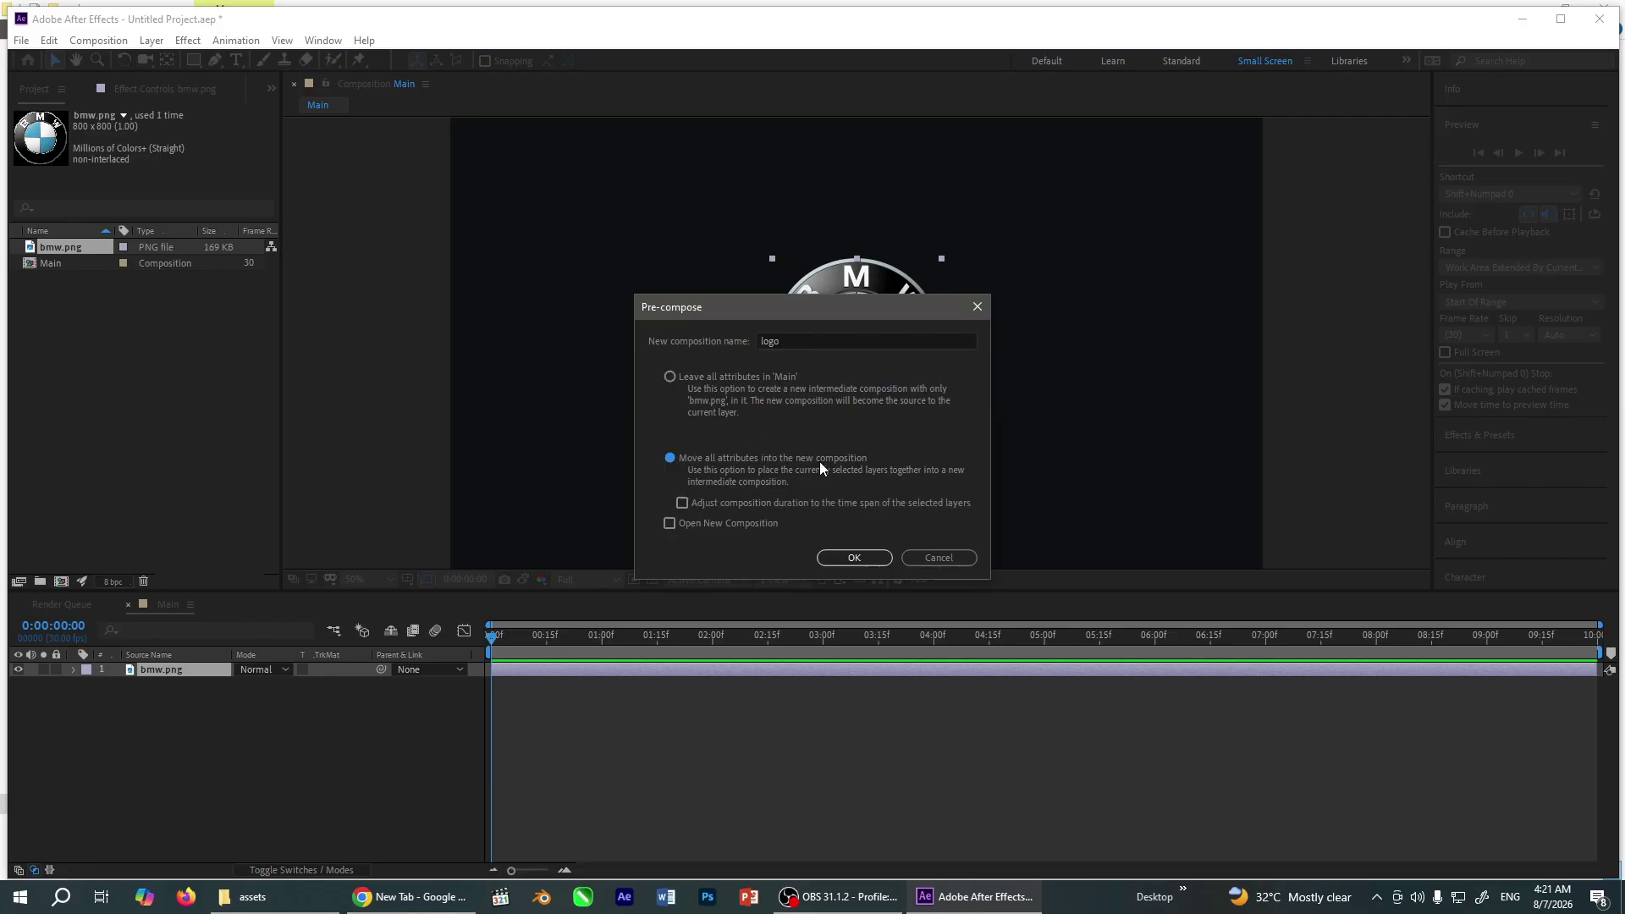
click(855, 558)
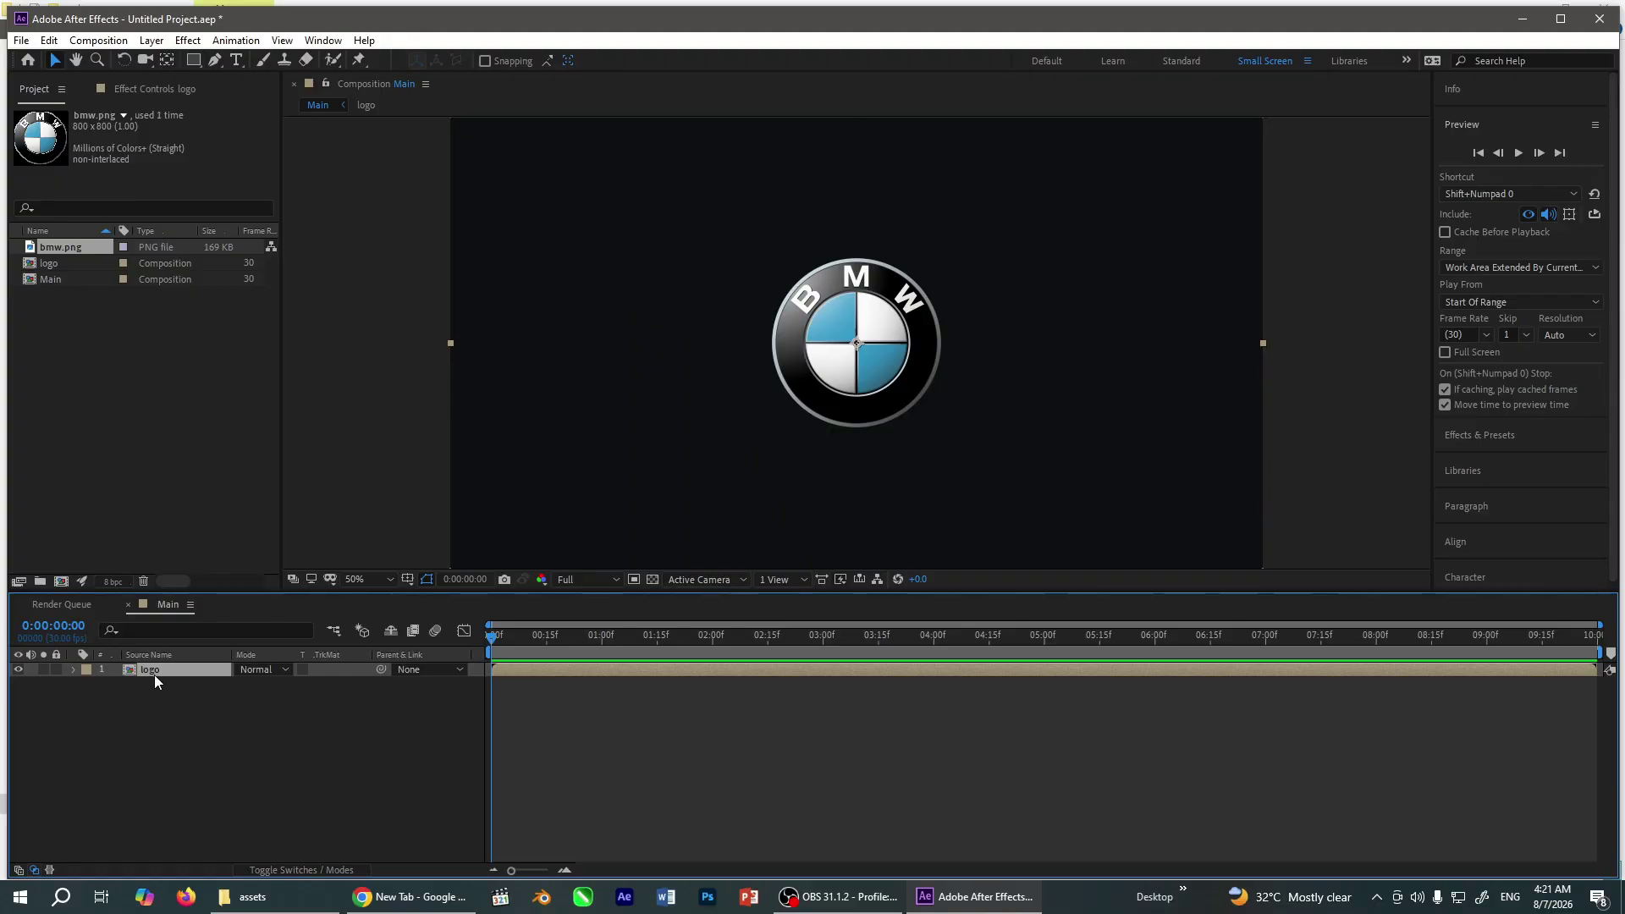
Duplicate the logo layer and rename the lower copy as texture
key(ctrl+d)
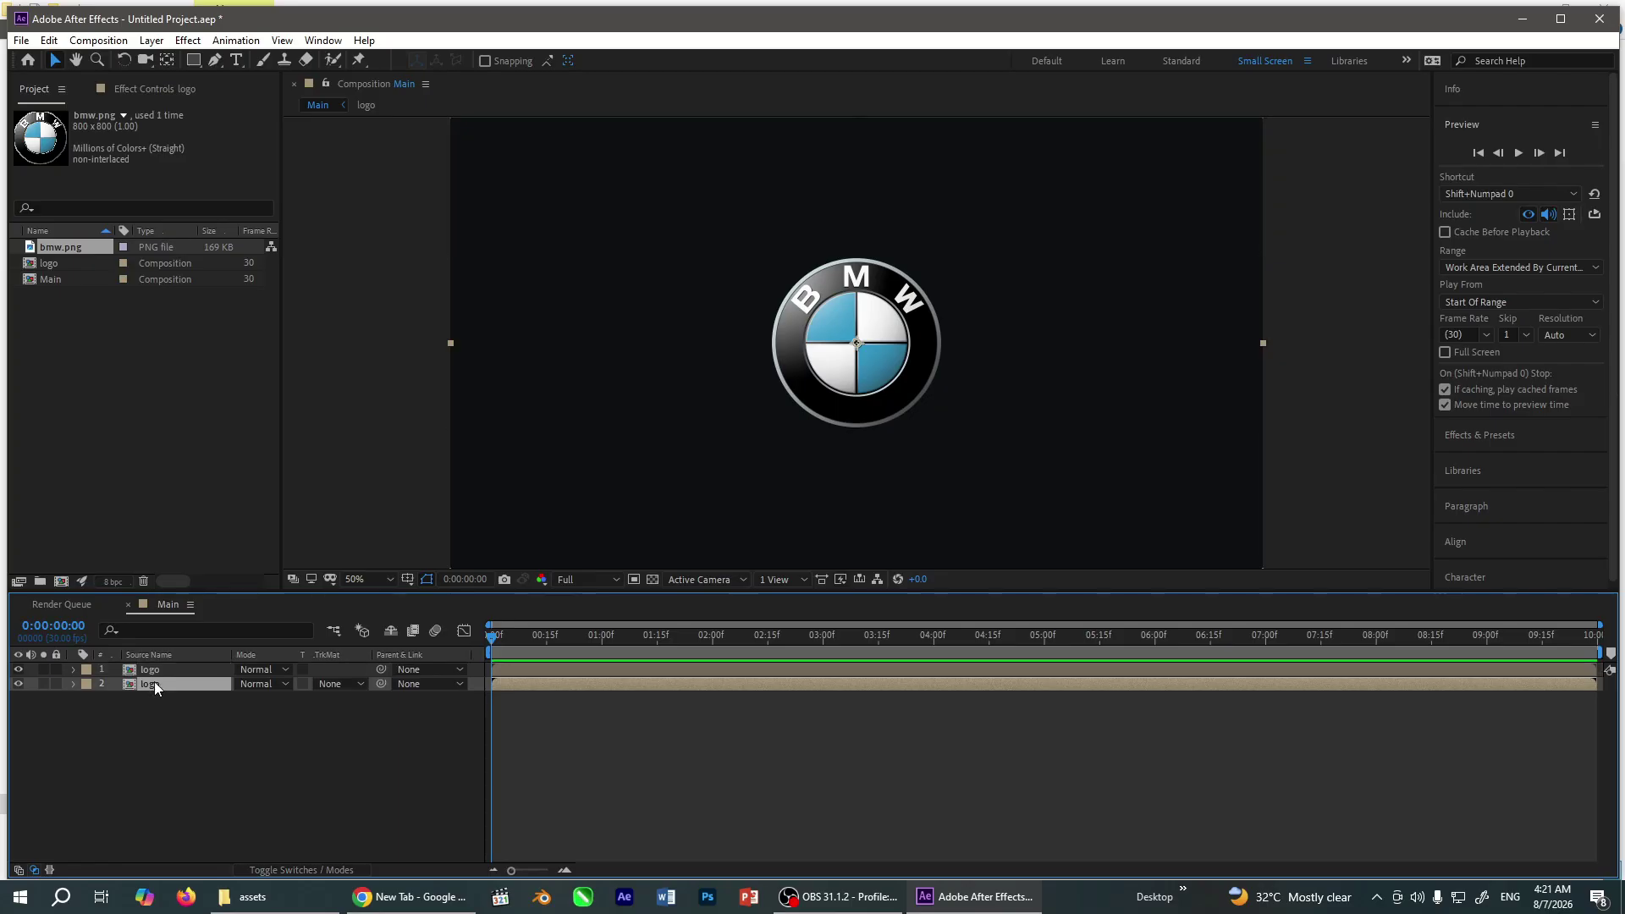
right_click(156, 683)
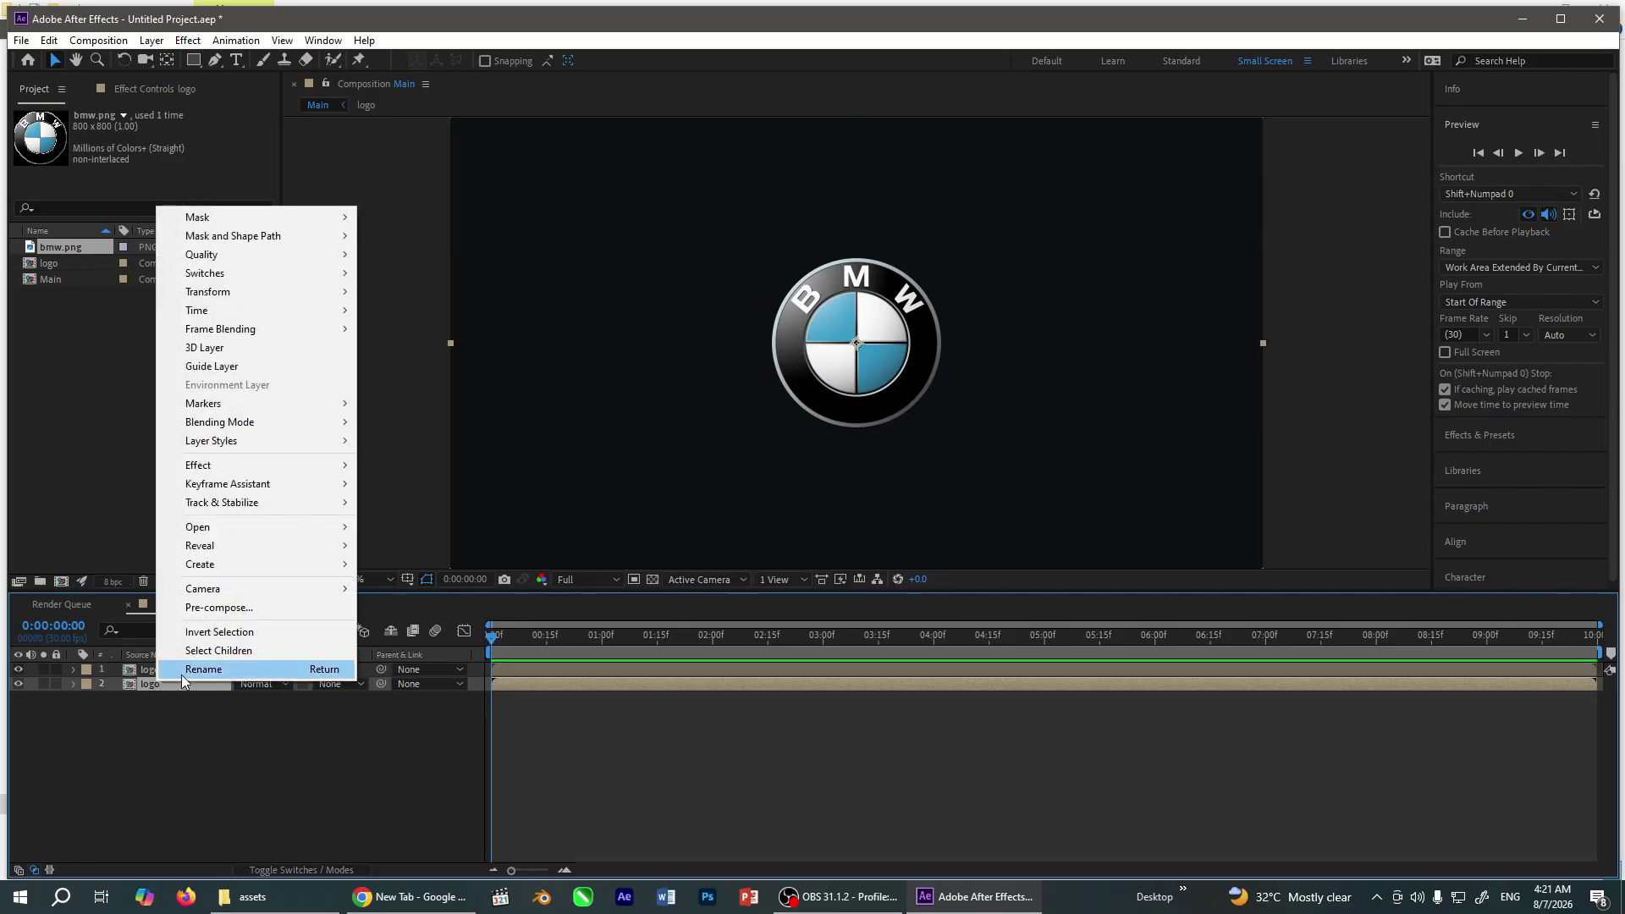
click(186, 672)
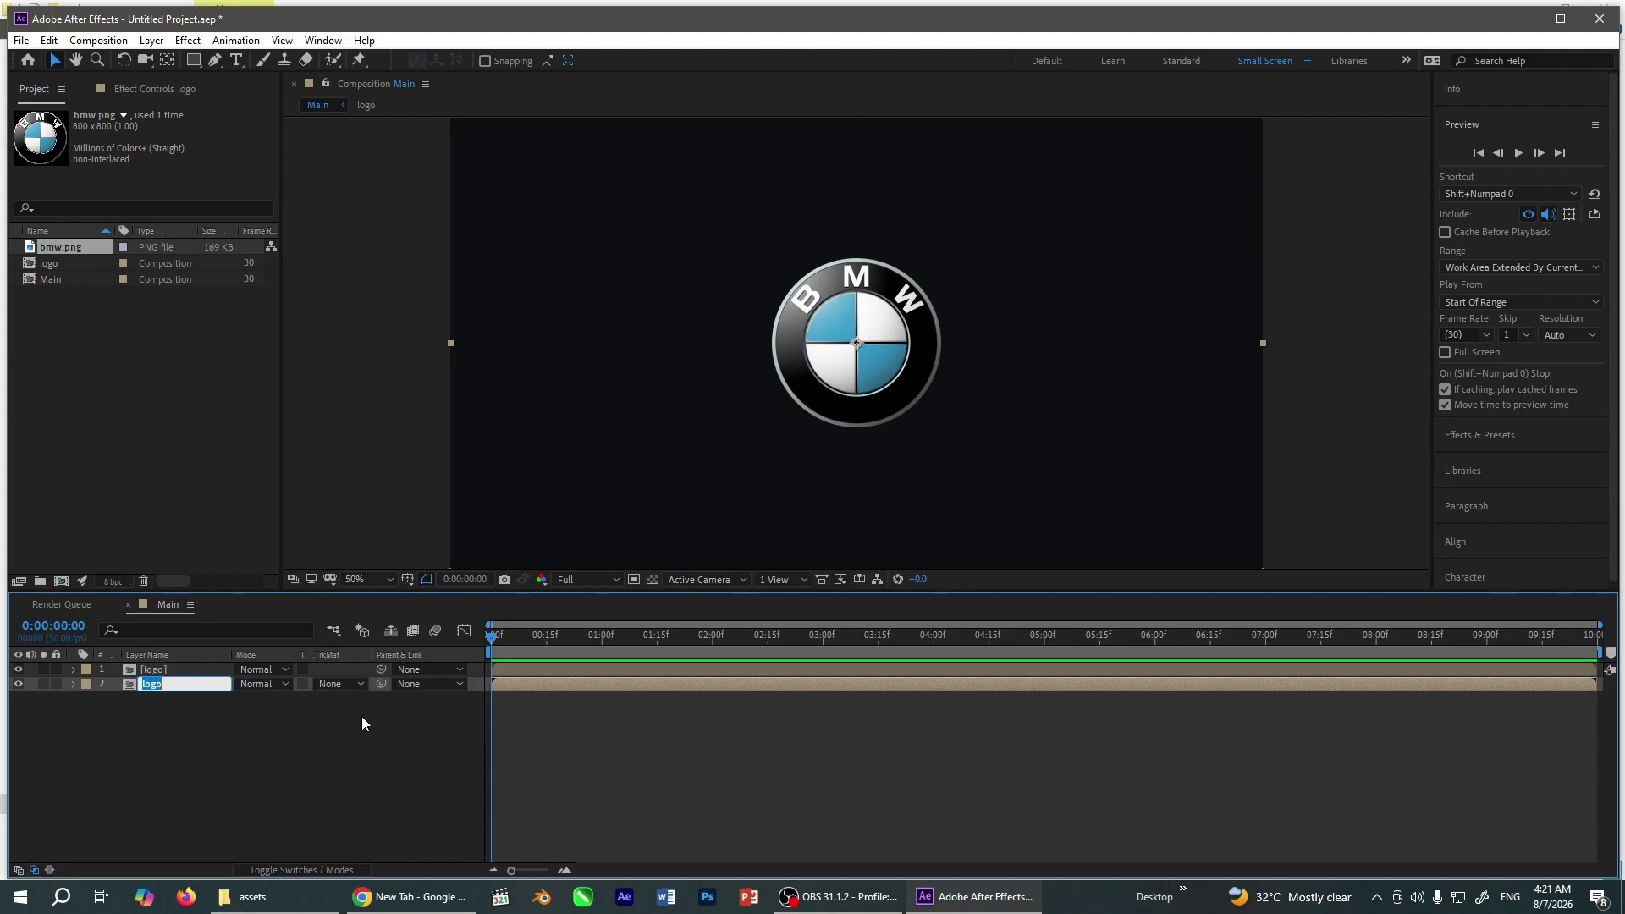
text(texture)
click(227, 742)
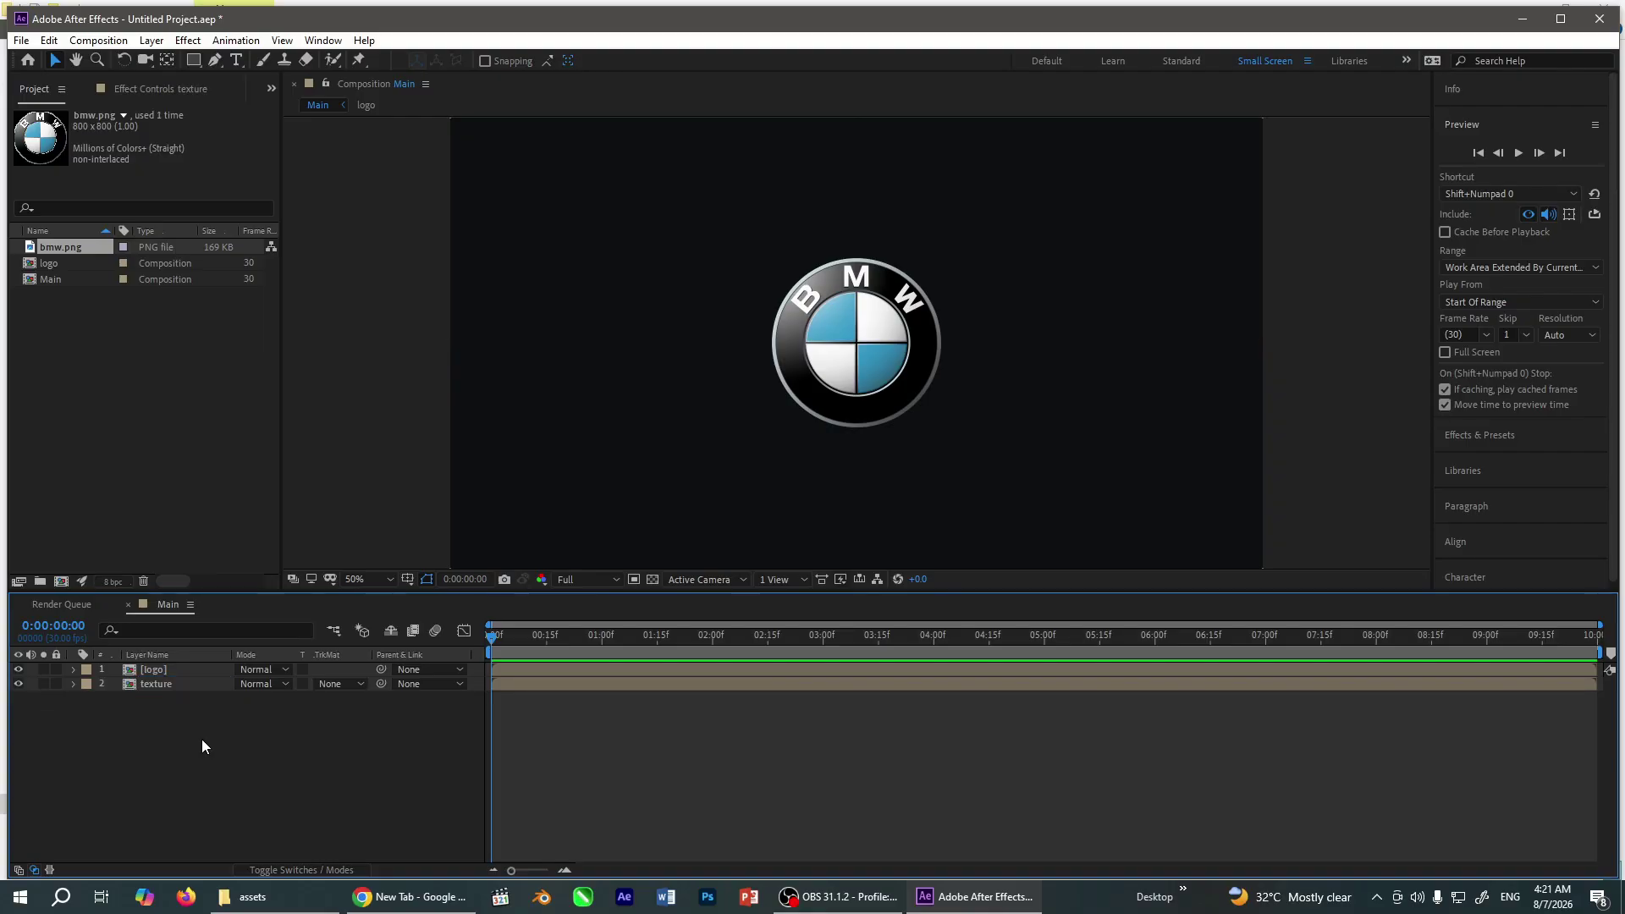
Auto-trace the logo layer's alpha channel for the current frame, and hide the logo and texture layers
click(149, 670)
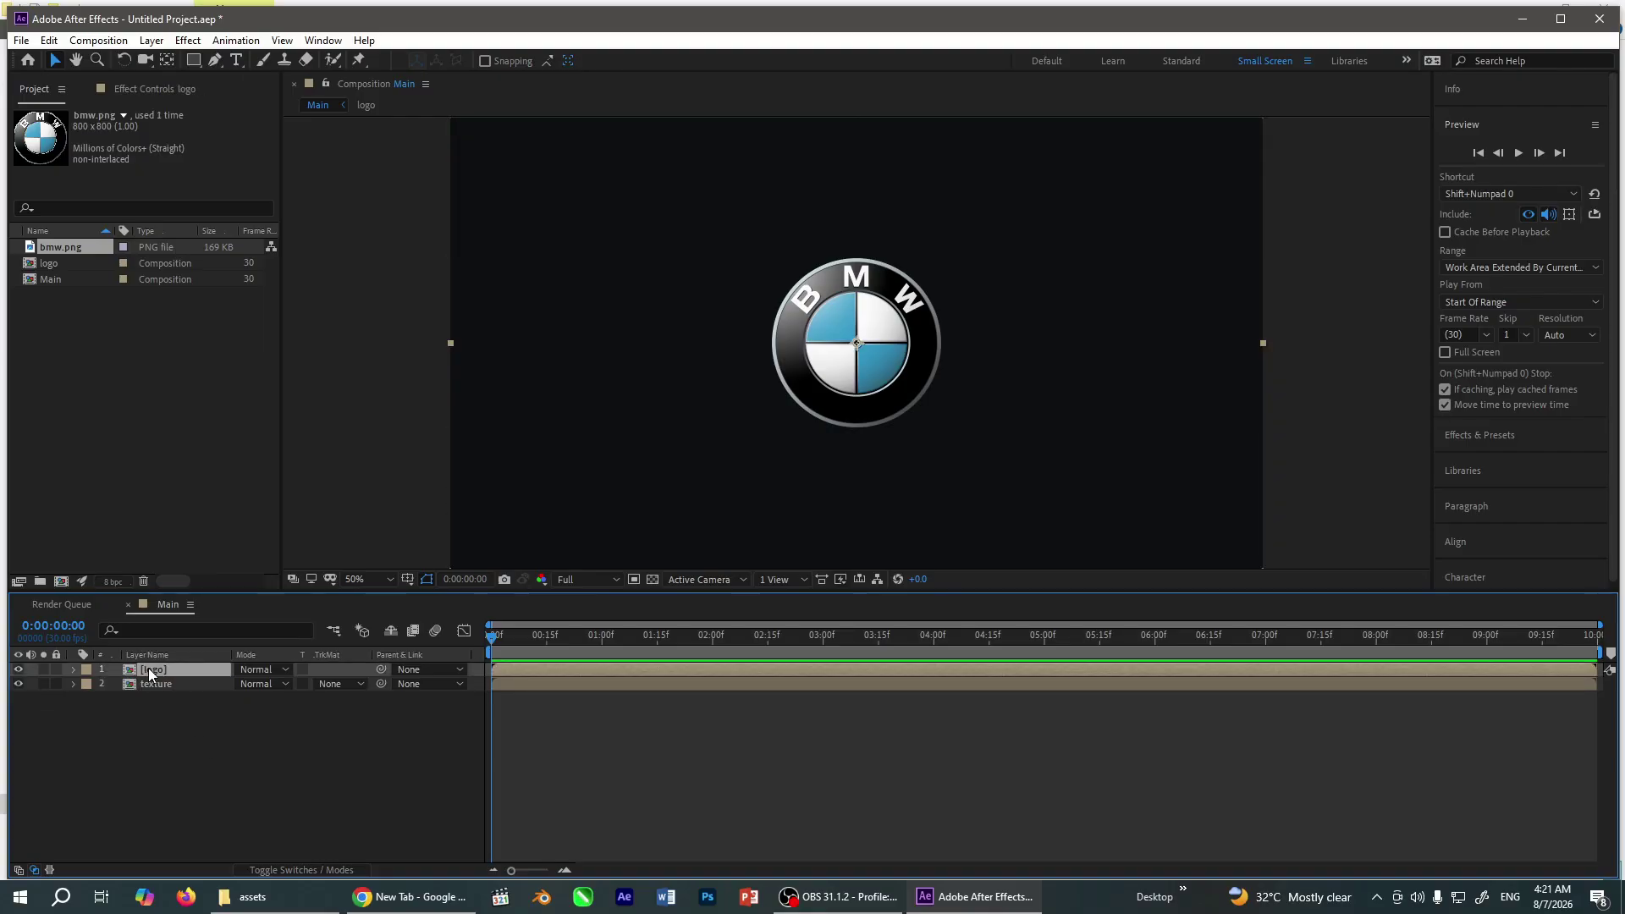
click(150, 41)
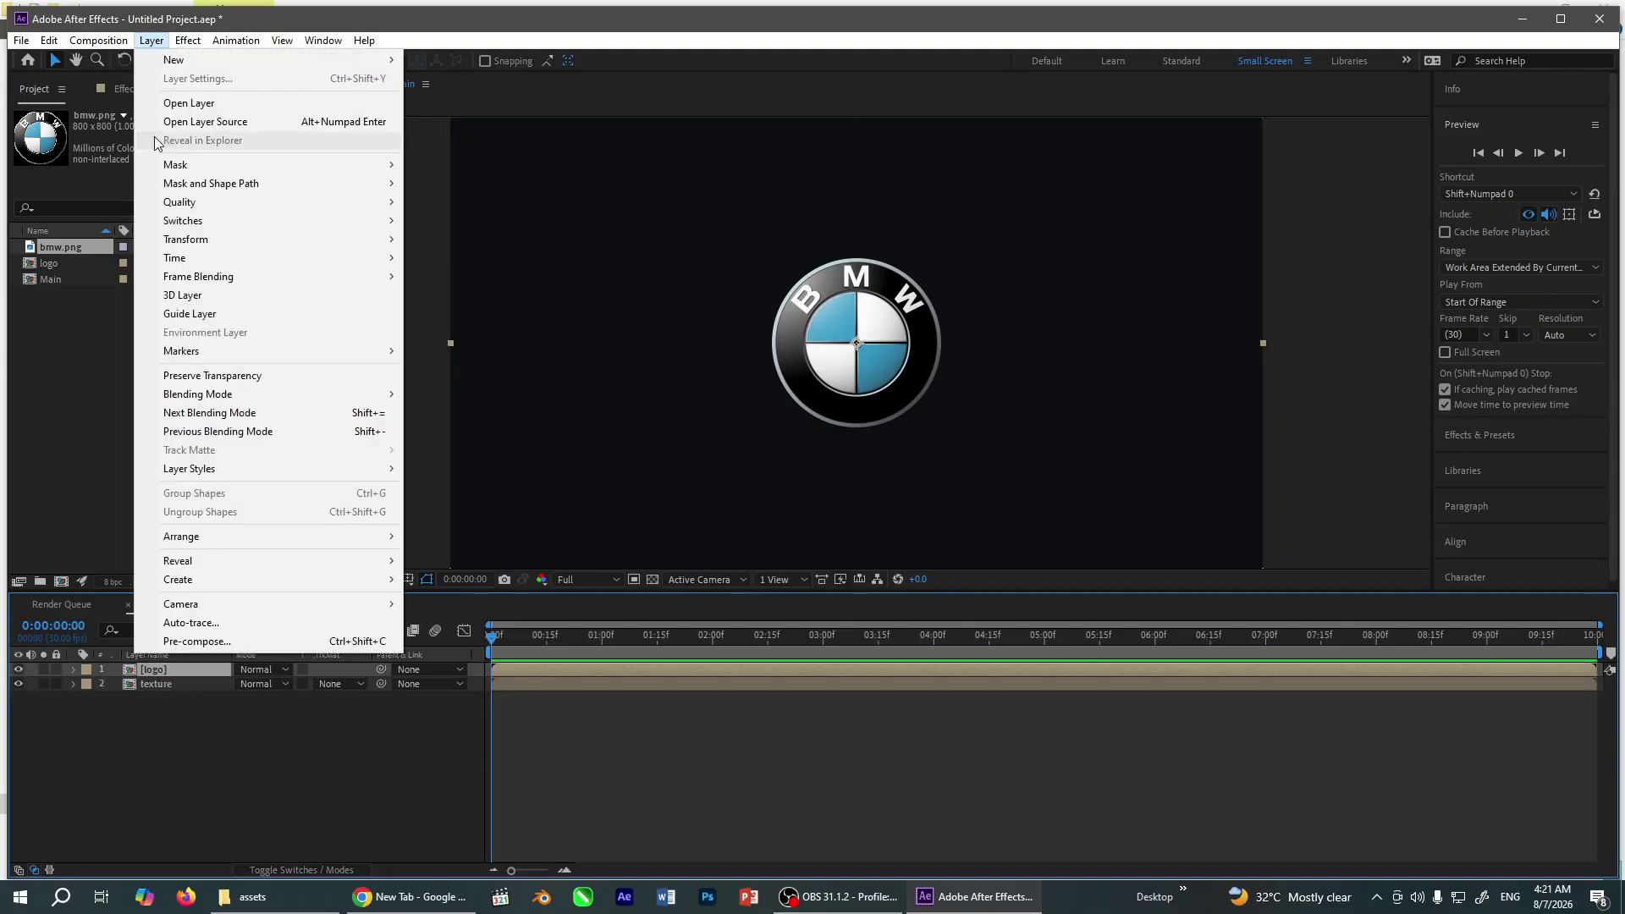
click(196, 625)
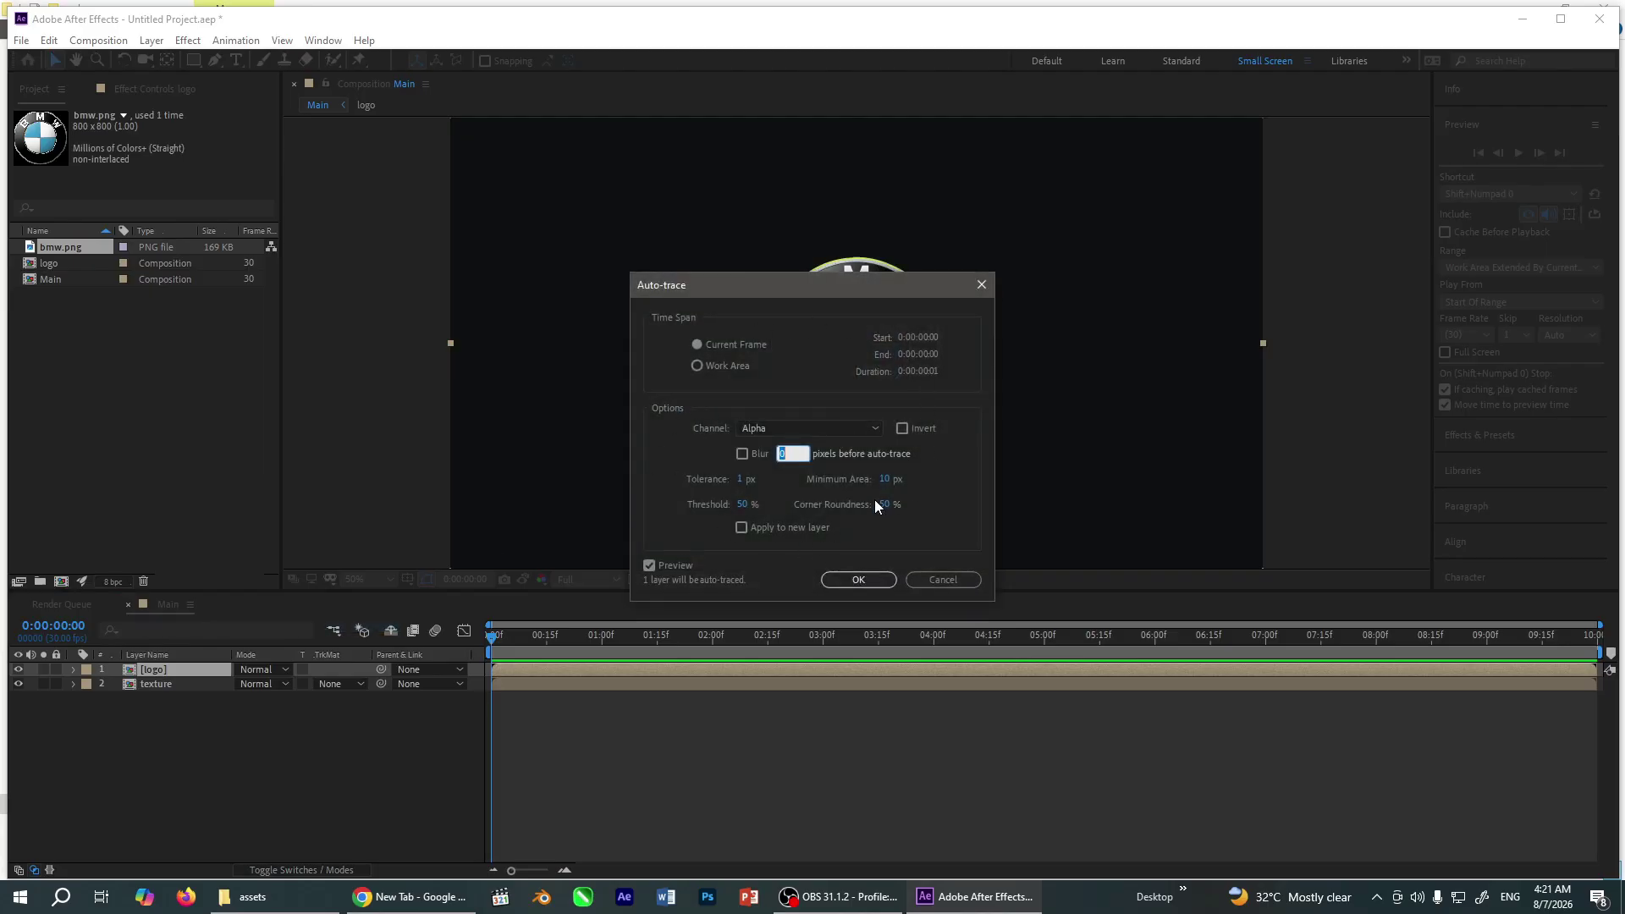
click(837, 580)
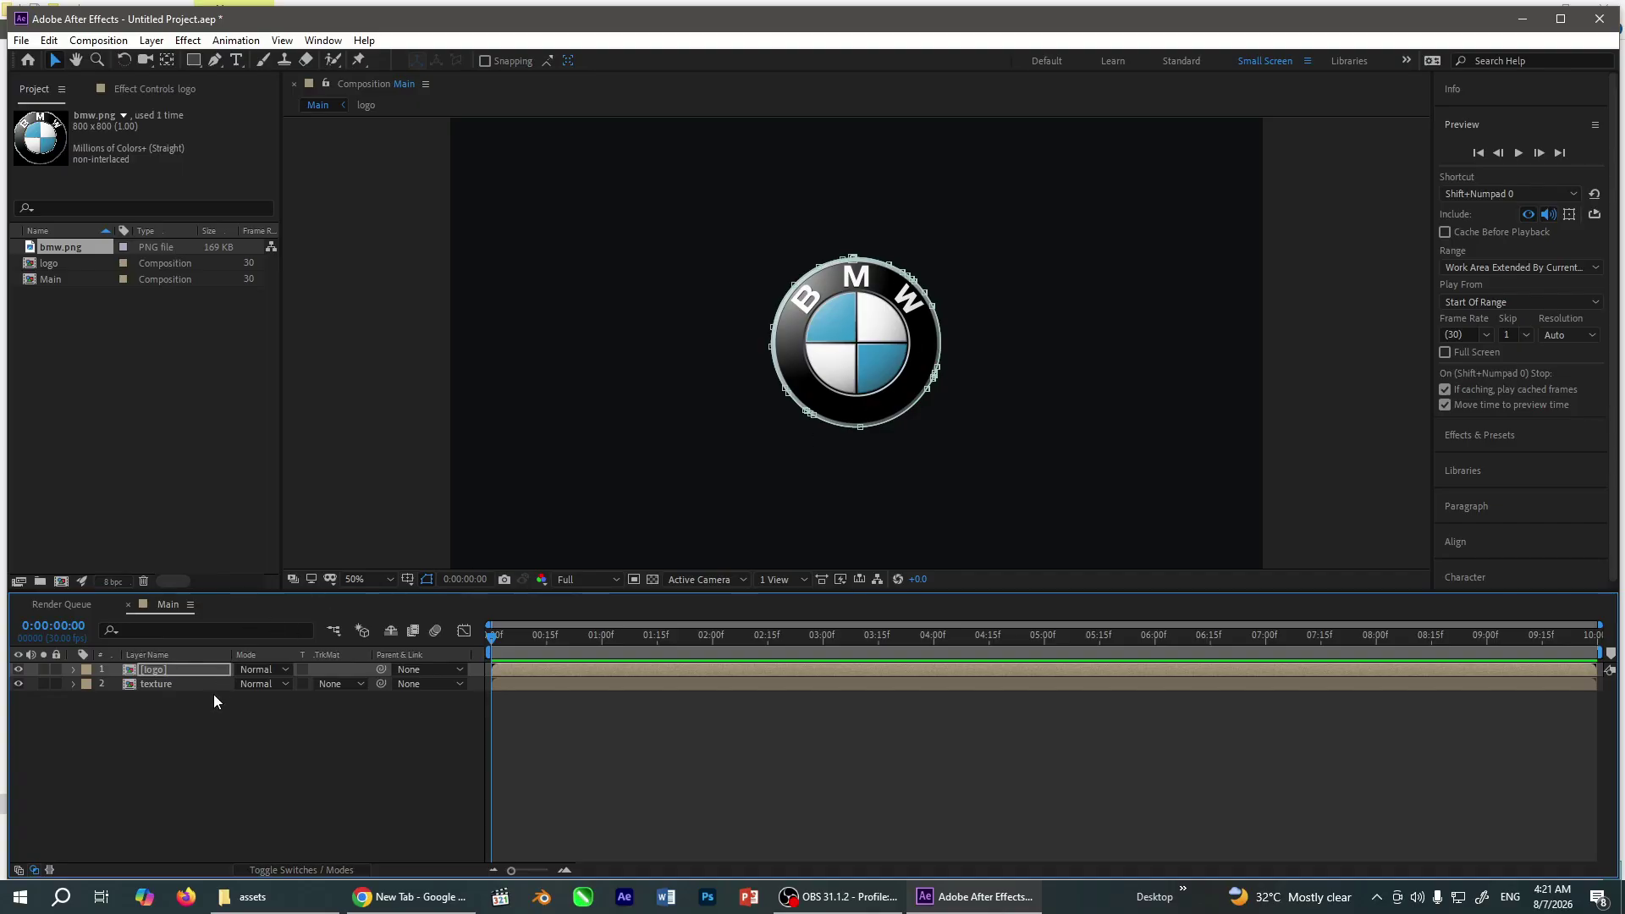
click(18, 669)
click(63, 723)
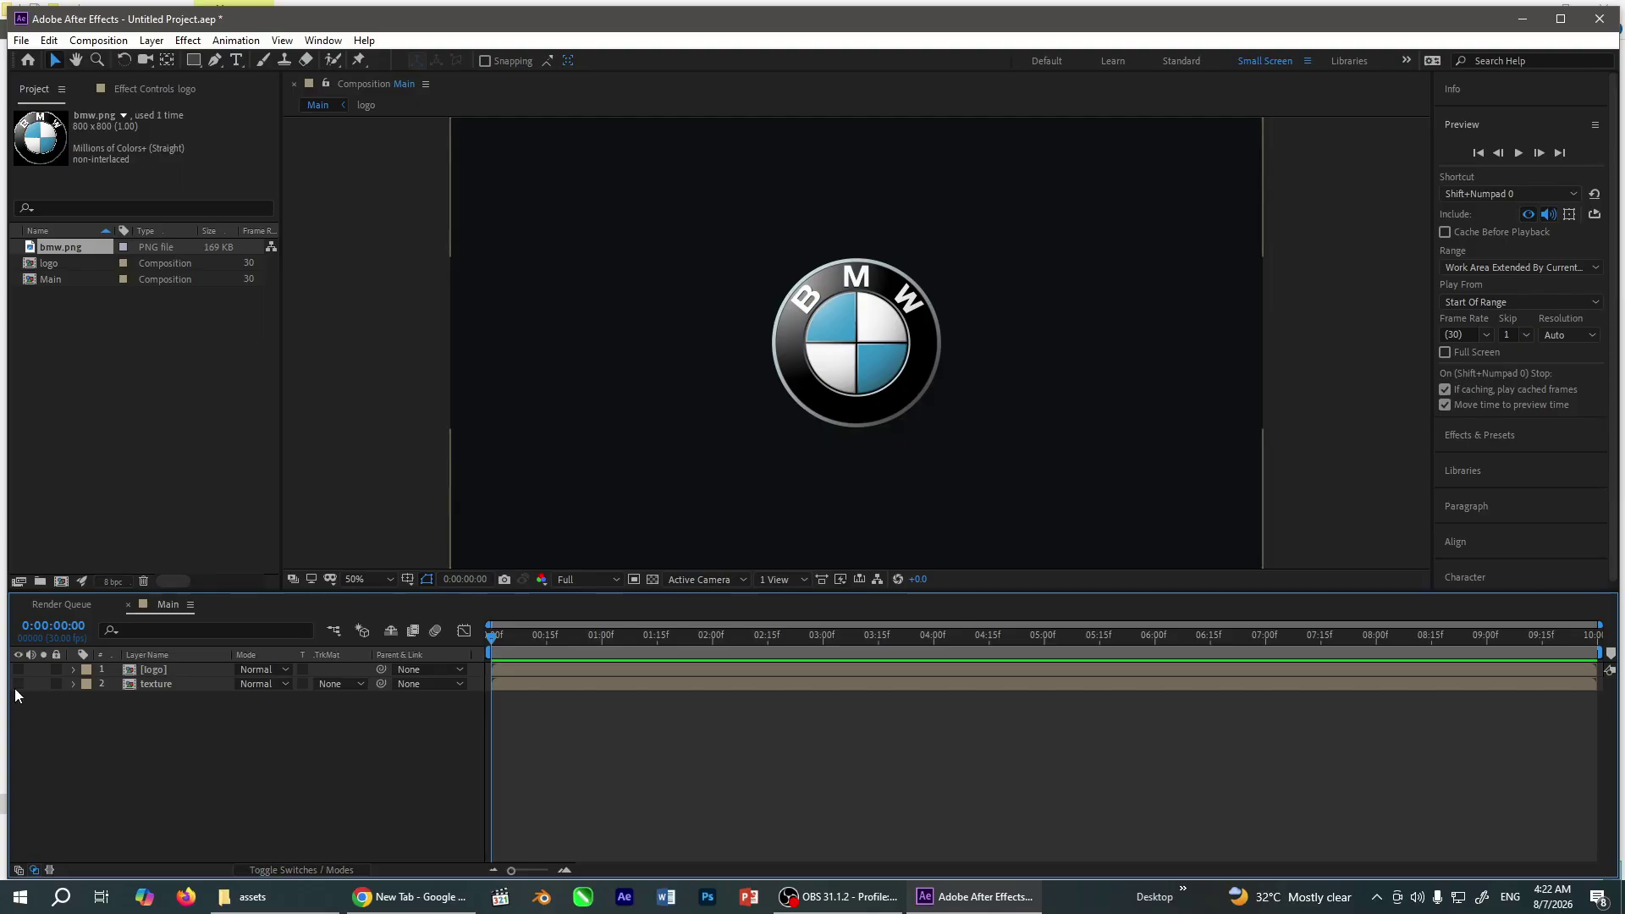
Create a black full-frame solid layer named element
right_click(200, 770)
mouse_move(272, 586)
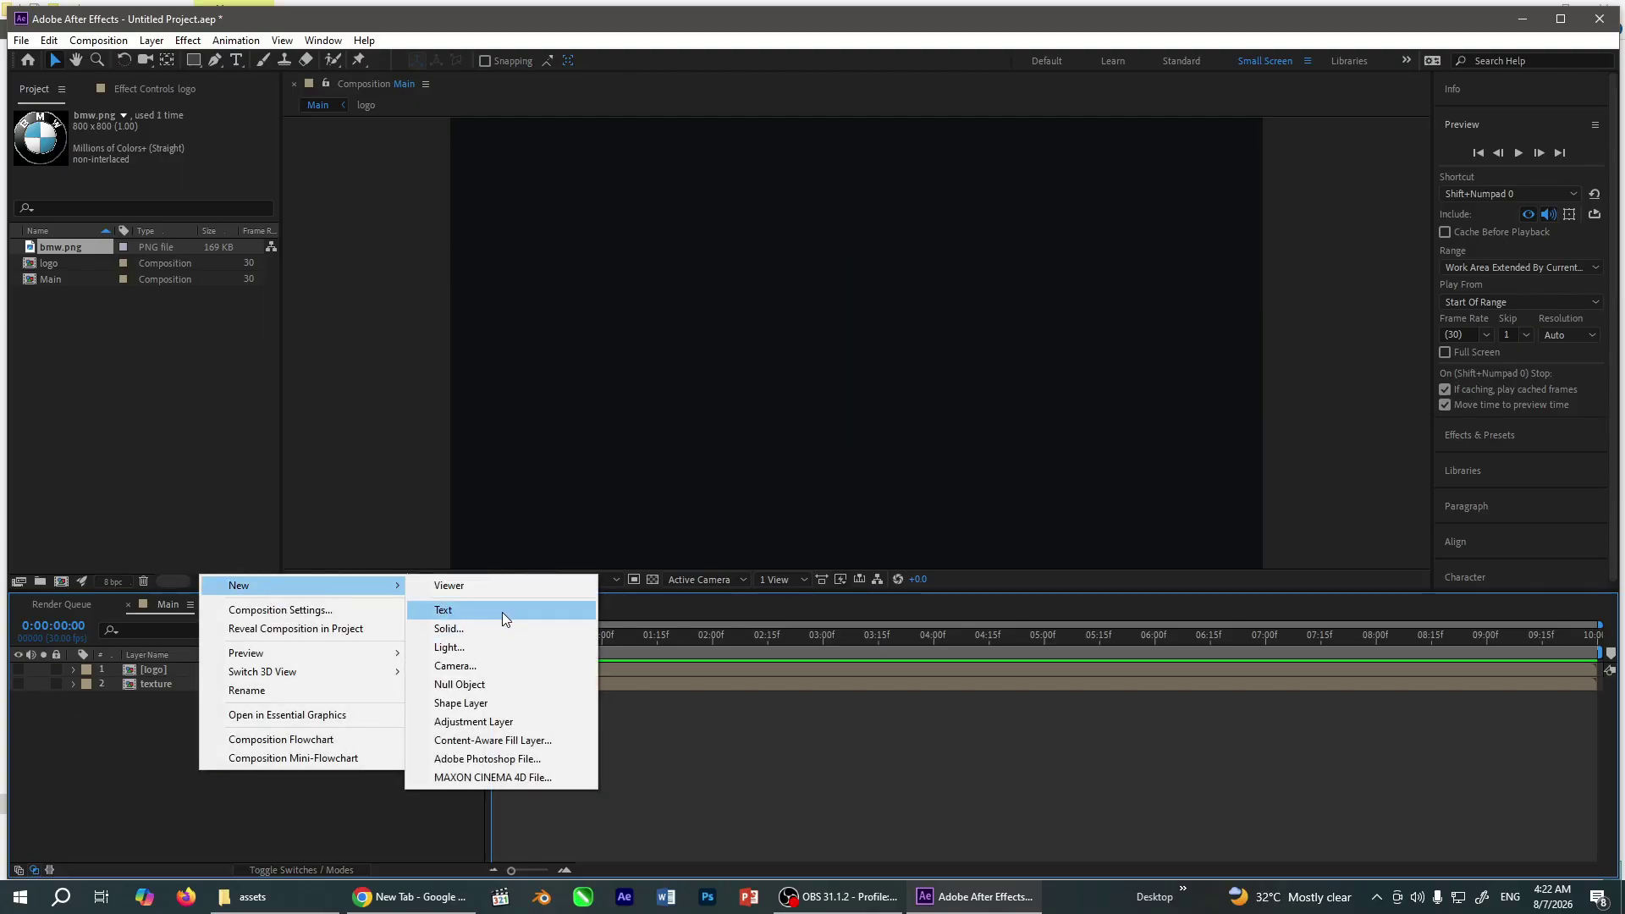
click(464, 628)
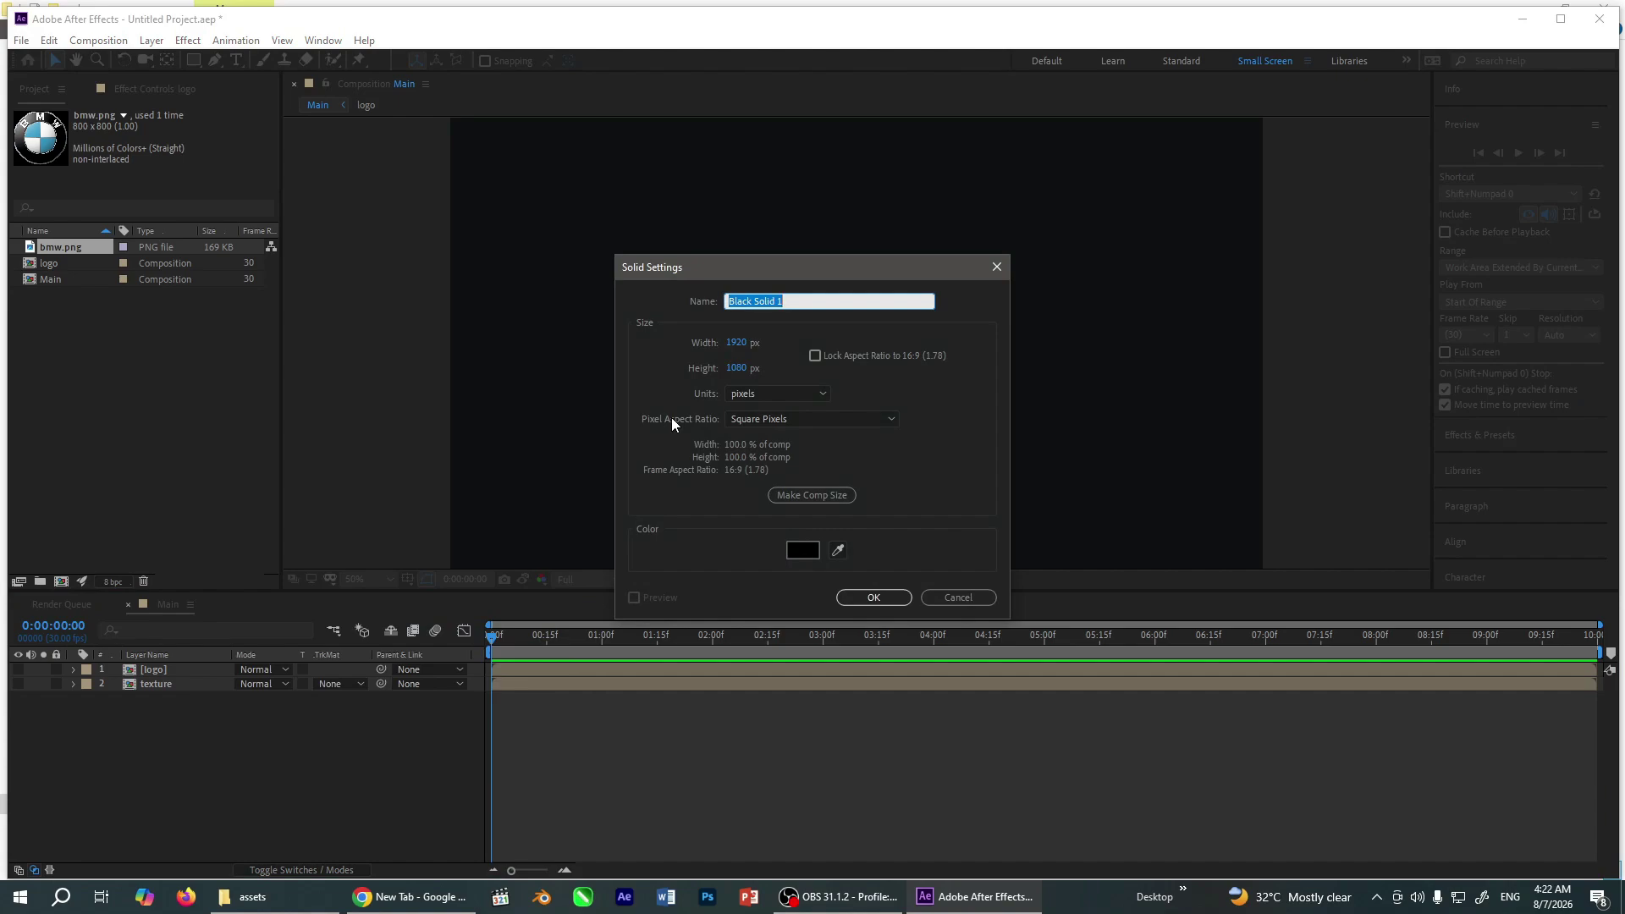
text(element)
click(874, 597)
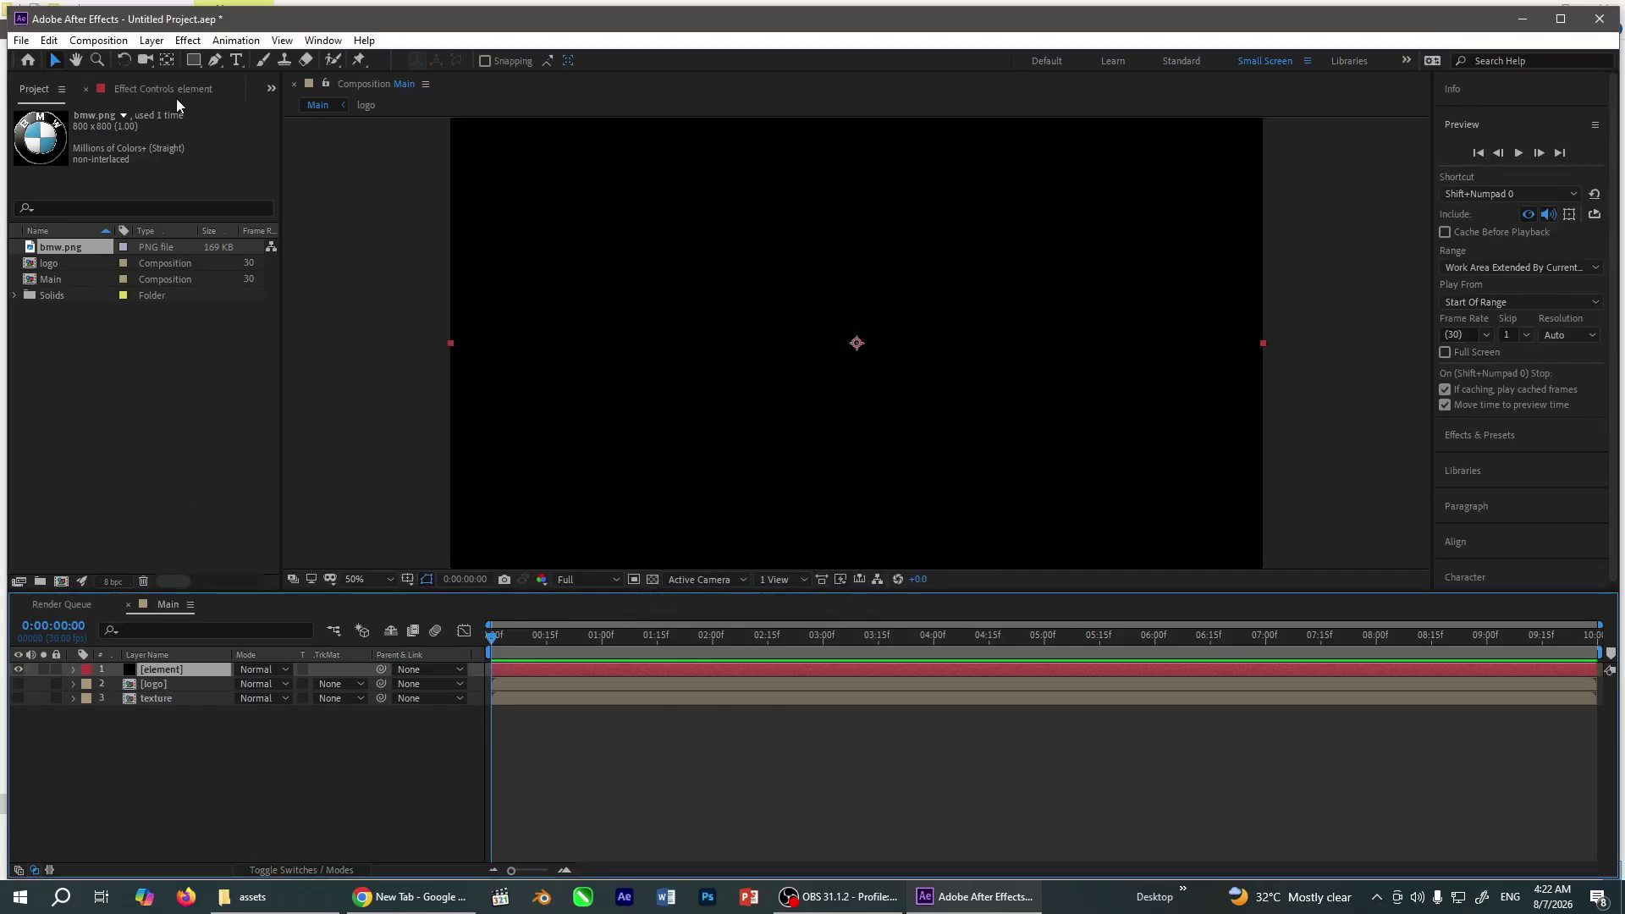
Apply the Video Copilot Element effect to the element solid
click(187, 40)
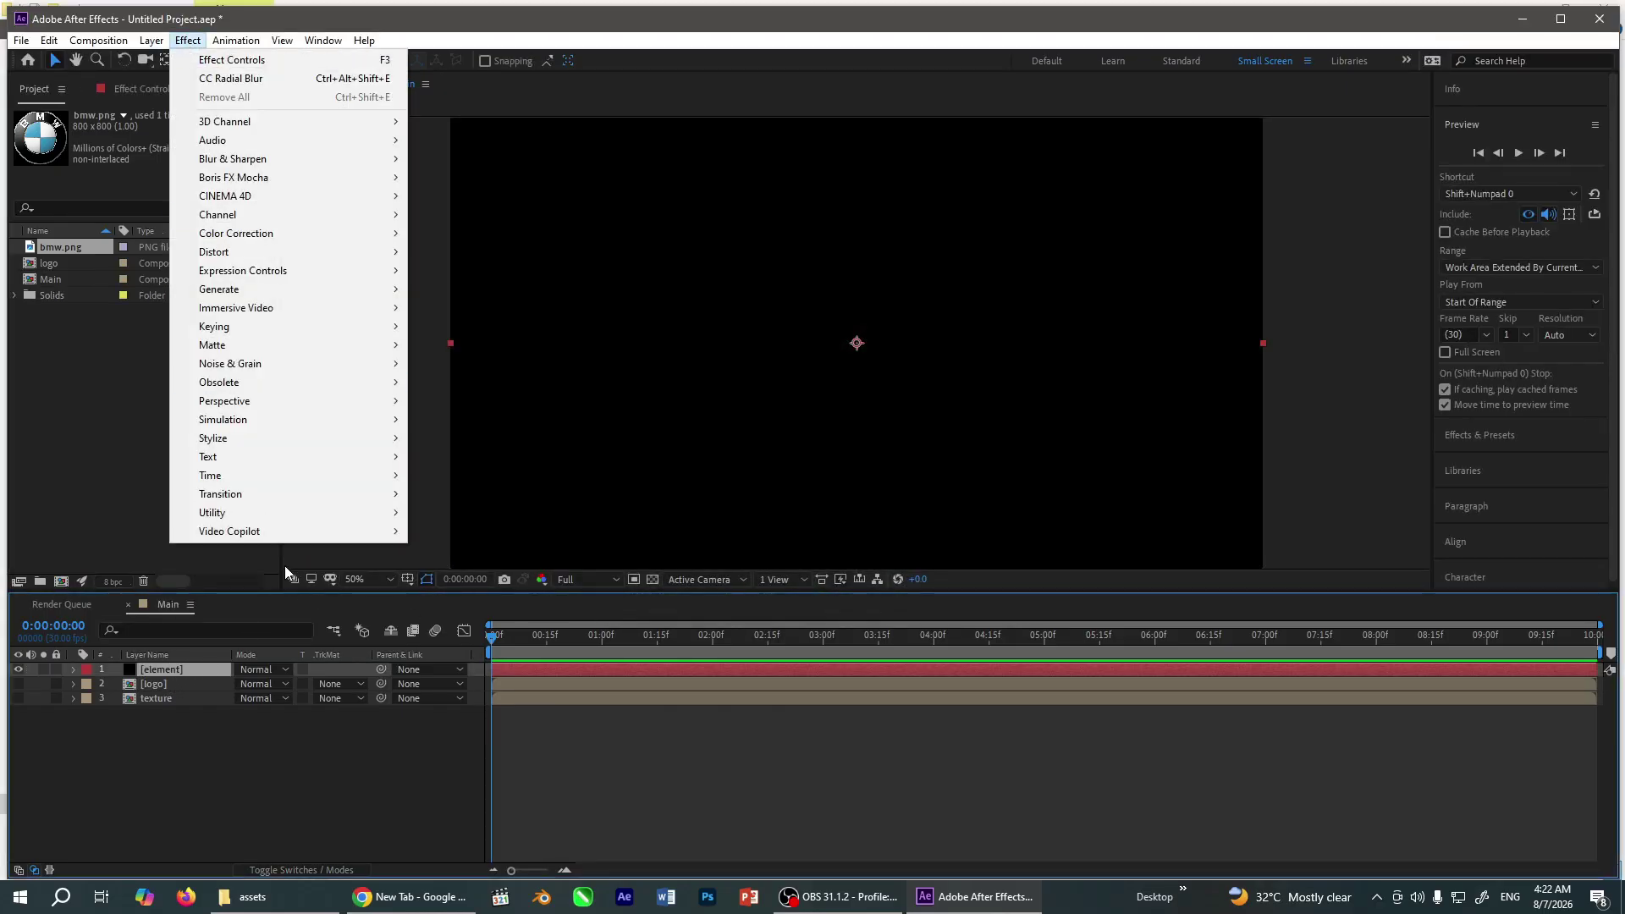
mouse_move(267, 532)
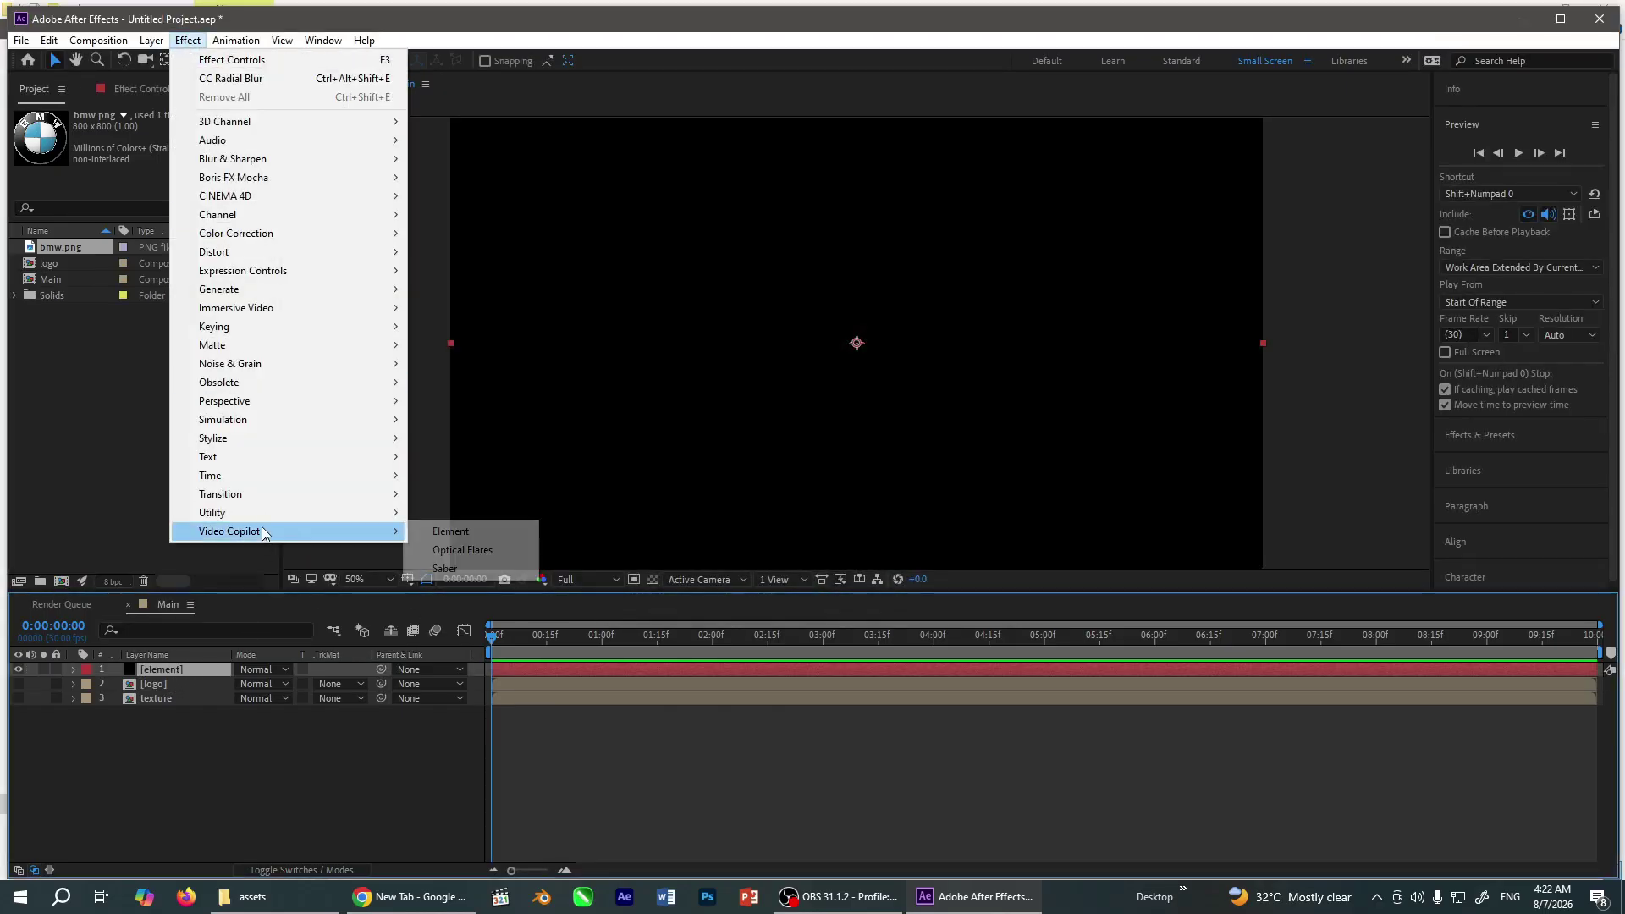
click(462, 532)
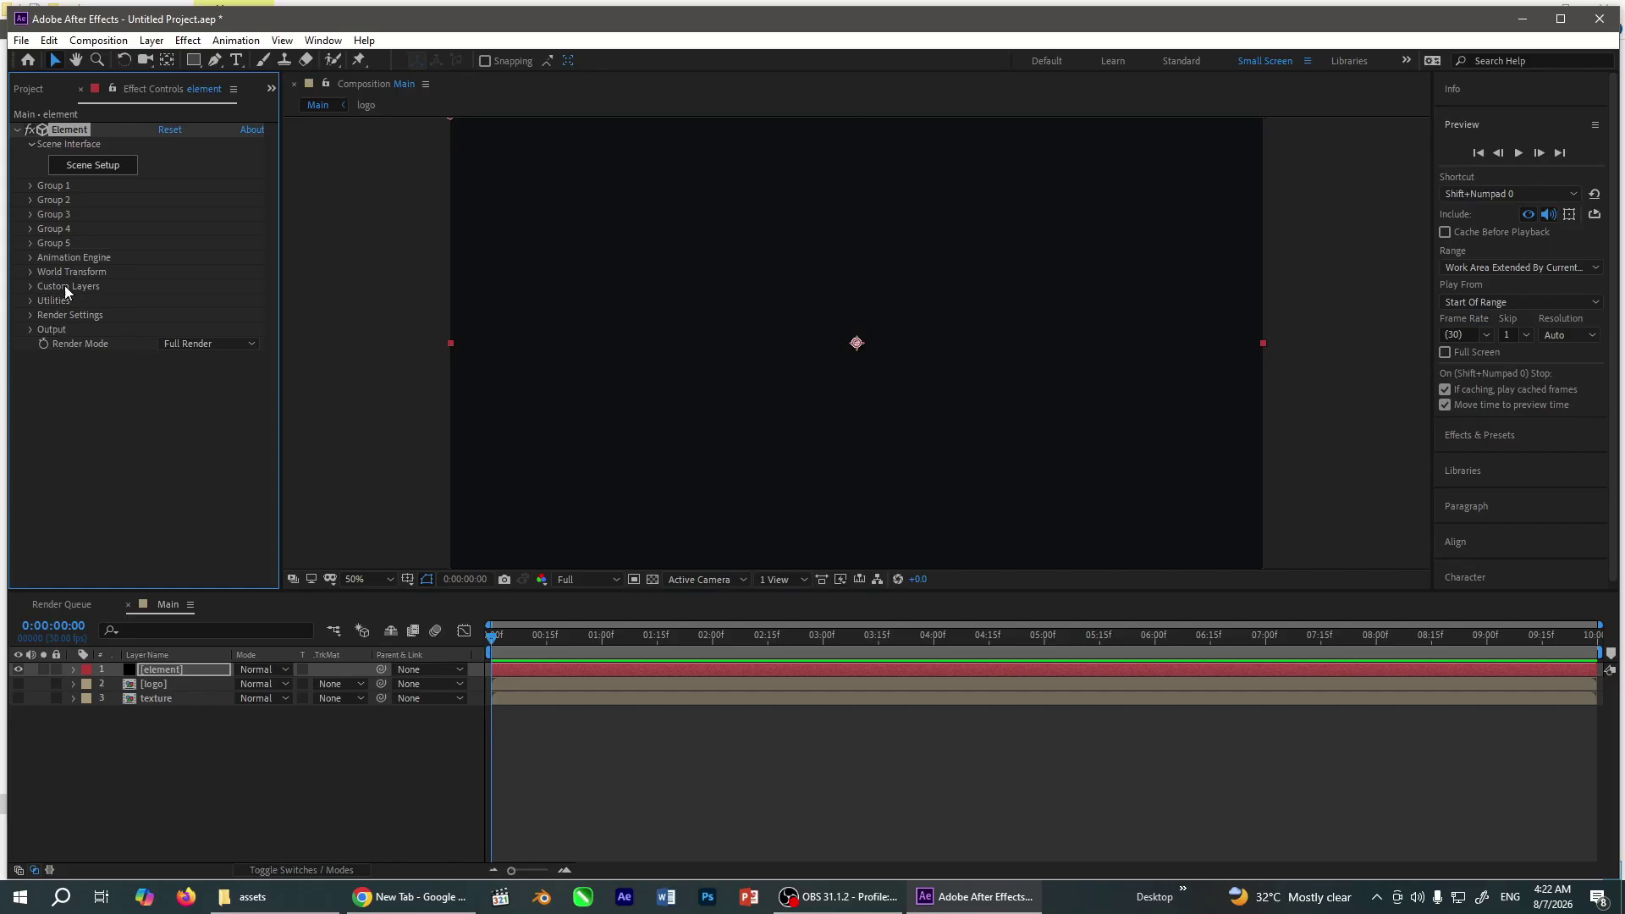
Assign the logo layer as Path Layer 1 in the Element effect's custom text and masks
click(29, 287)
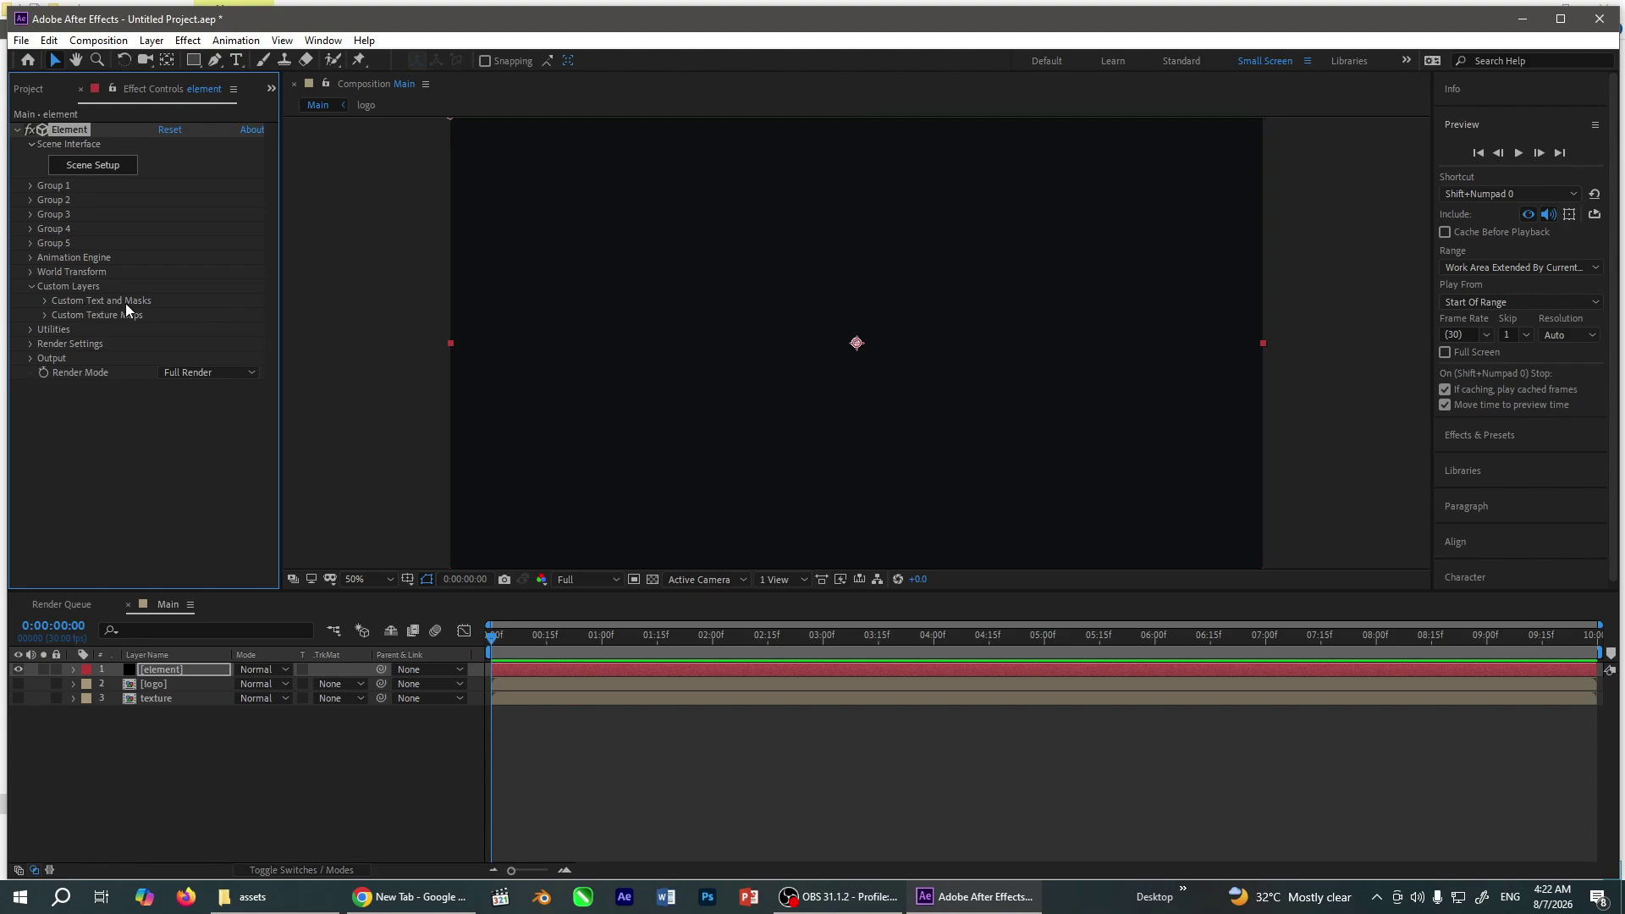
click(45, 302)
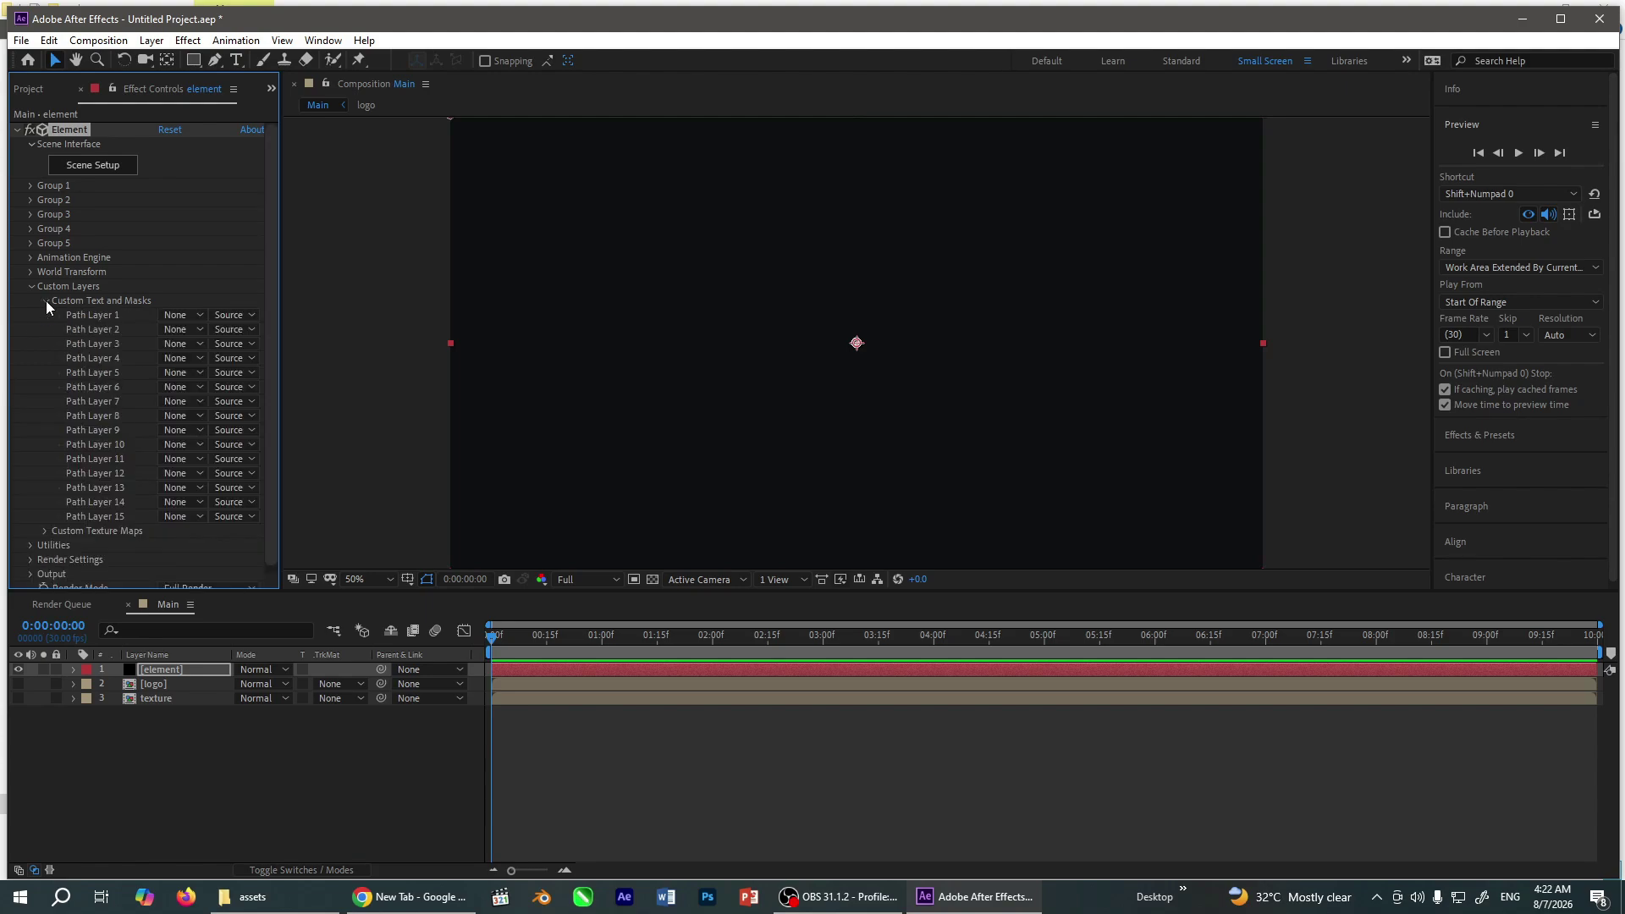
click(192, 315)
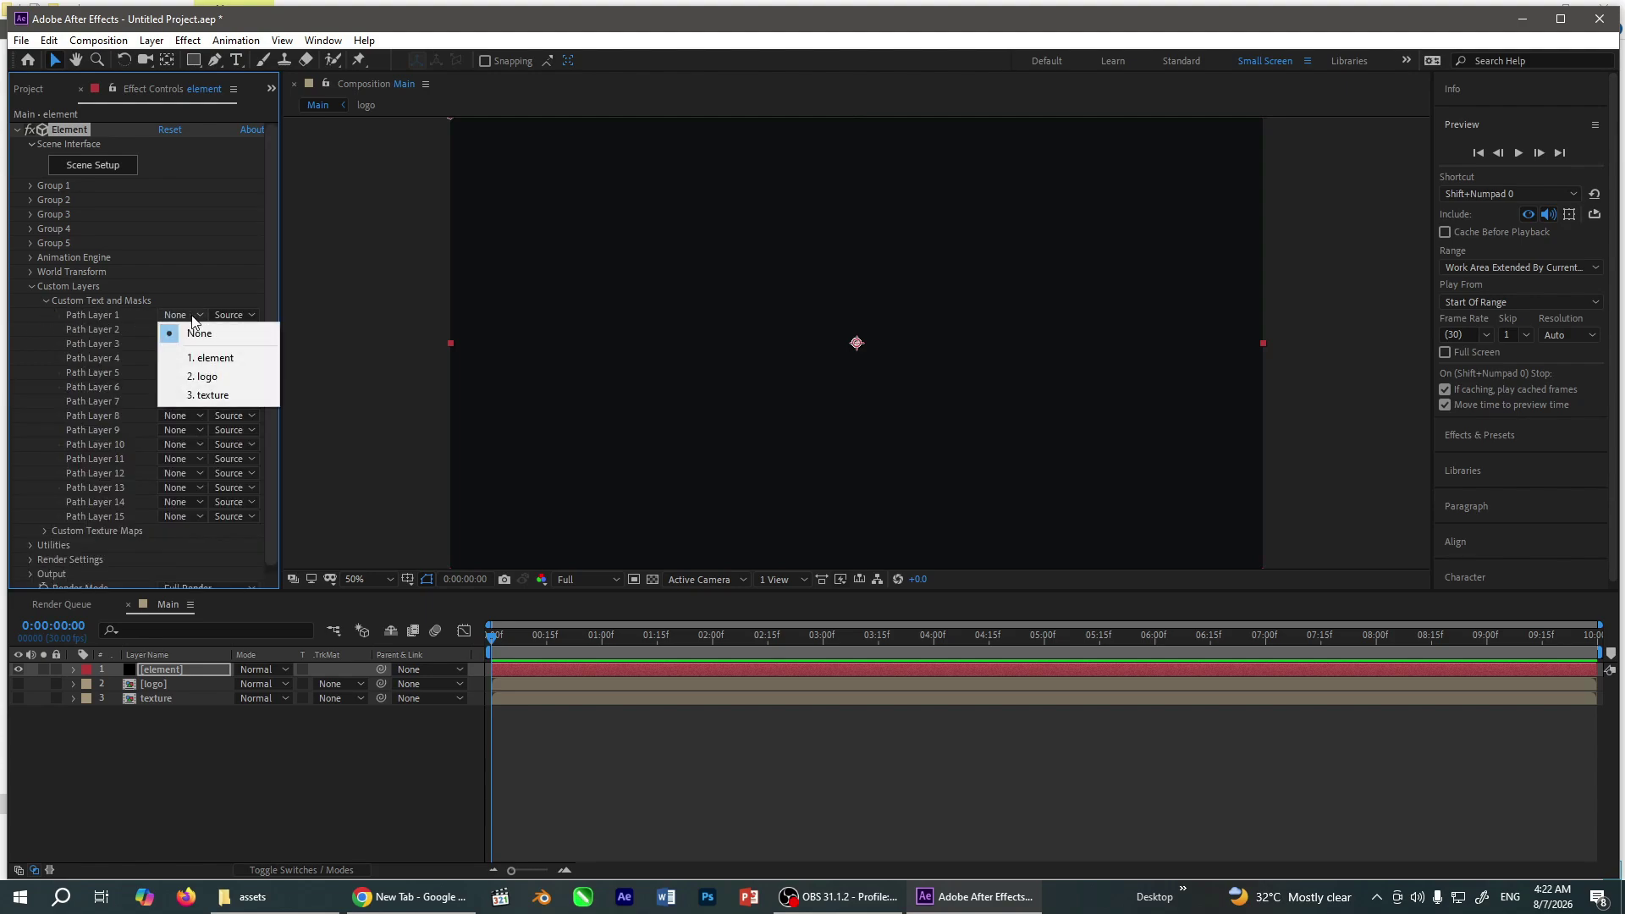
click(207, 375)
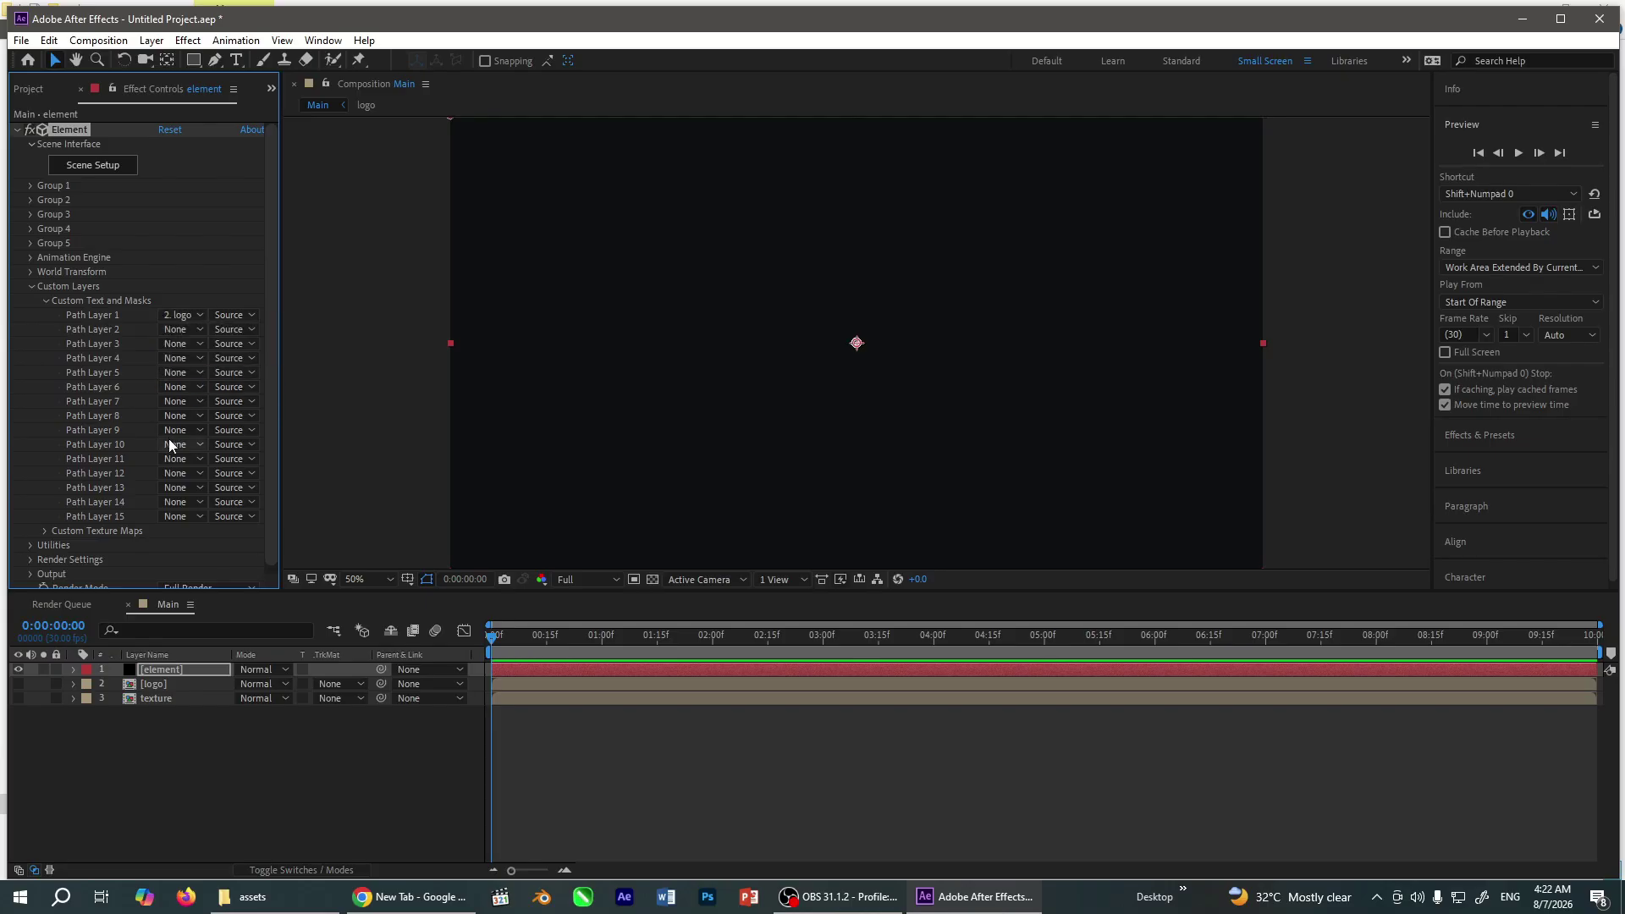
Assign the texture layer as Layer 1 in the Element effect's custom texture maps
click(44, 531)
scroll(54, 524, down, 5)
click(191, 292)
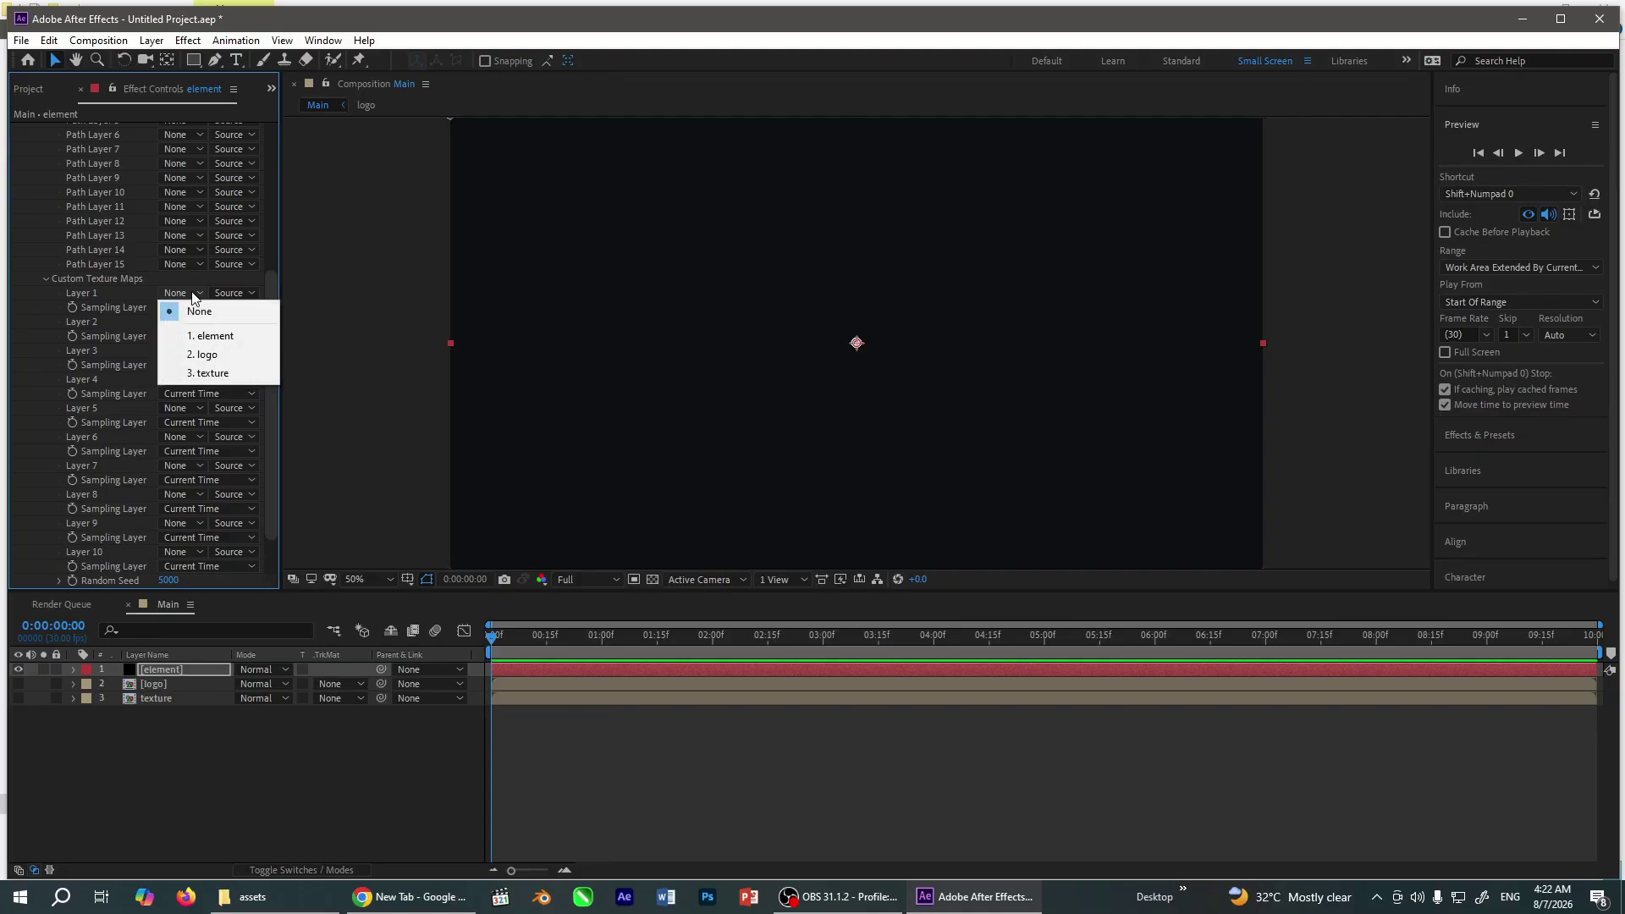
click(208, 373)
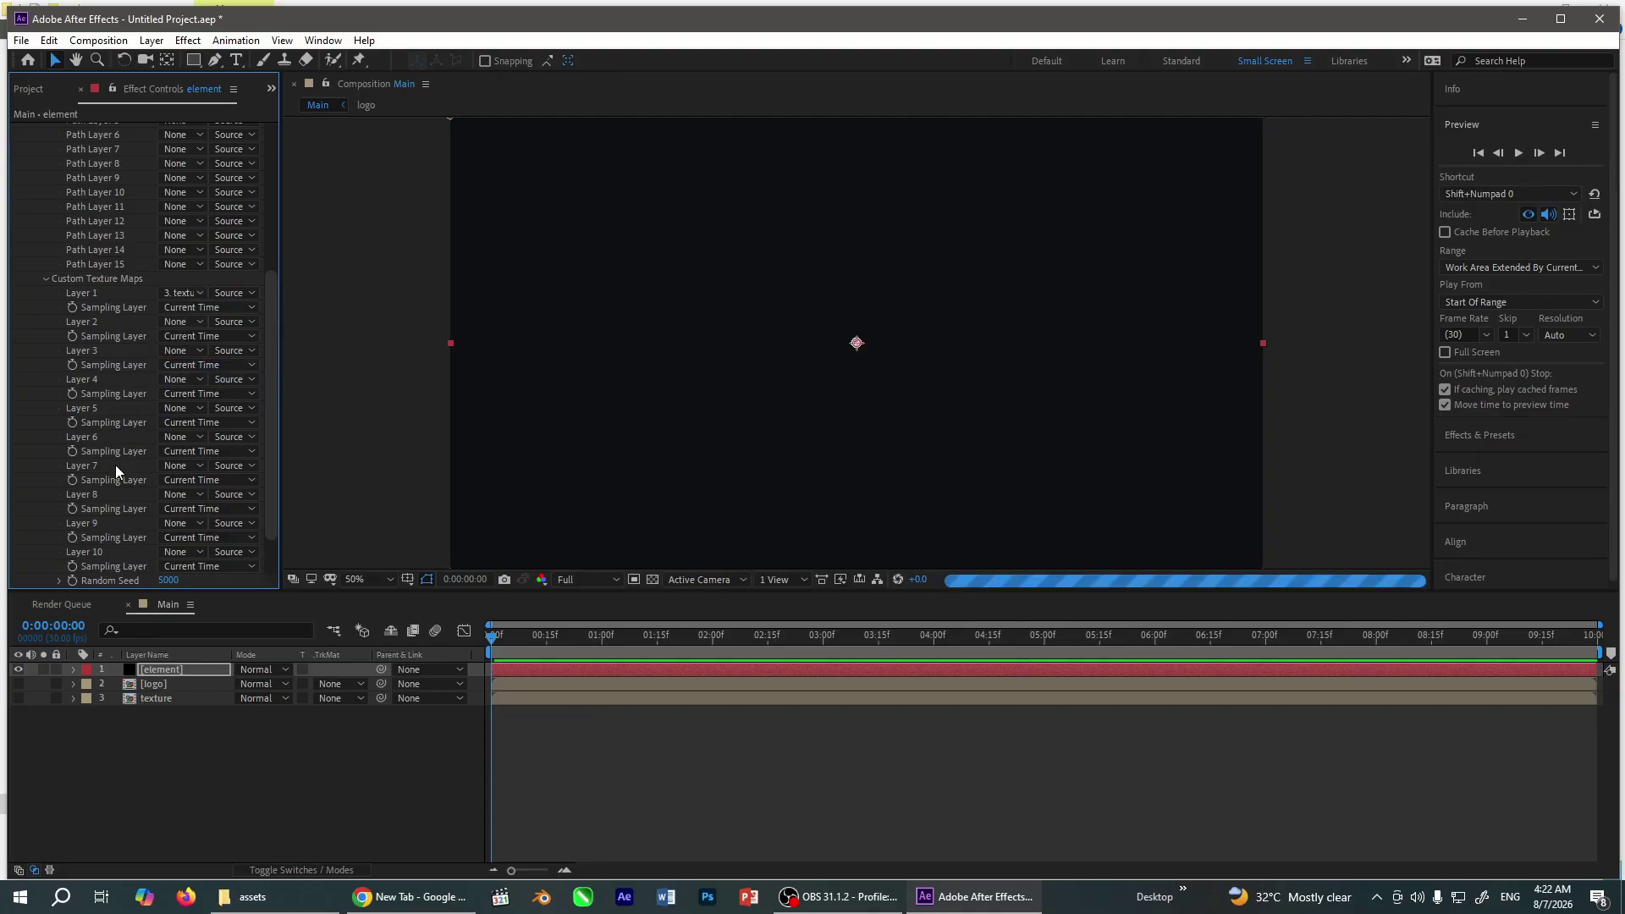
Open the Element scene setup and extrude the logo path into a 3D model
scroll(115, 464, up, 5)
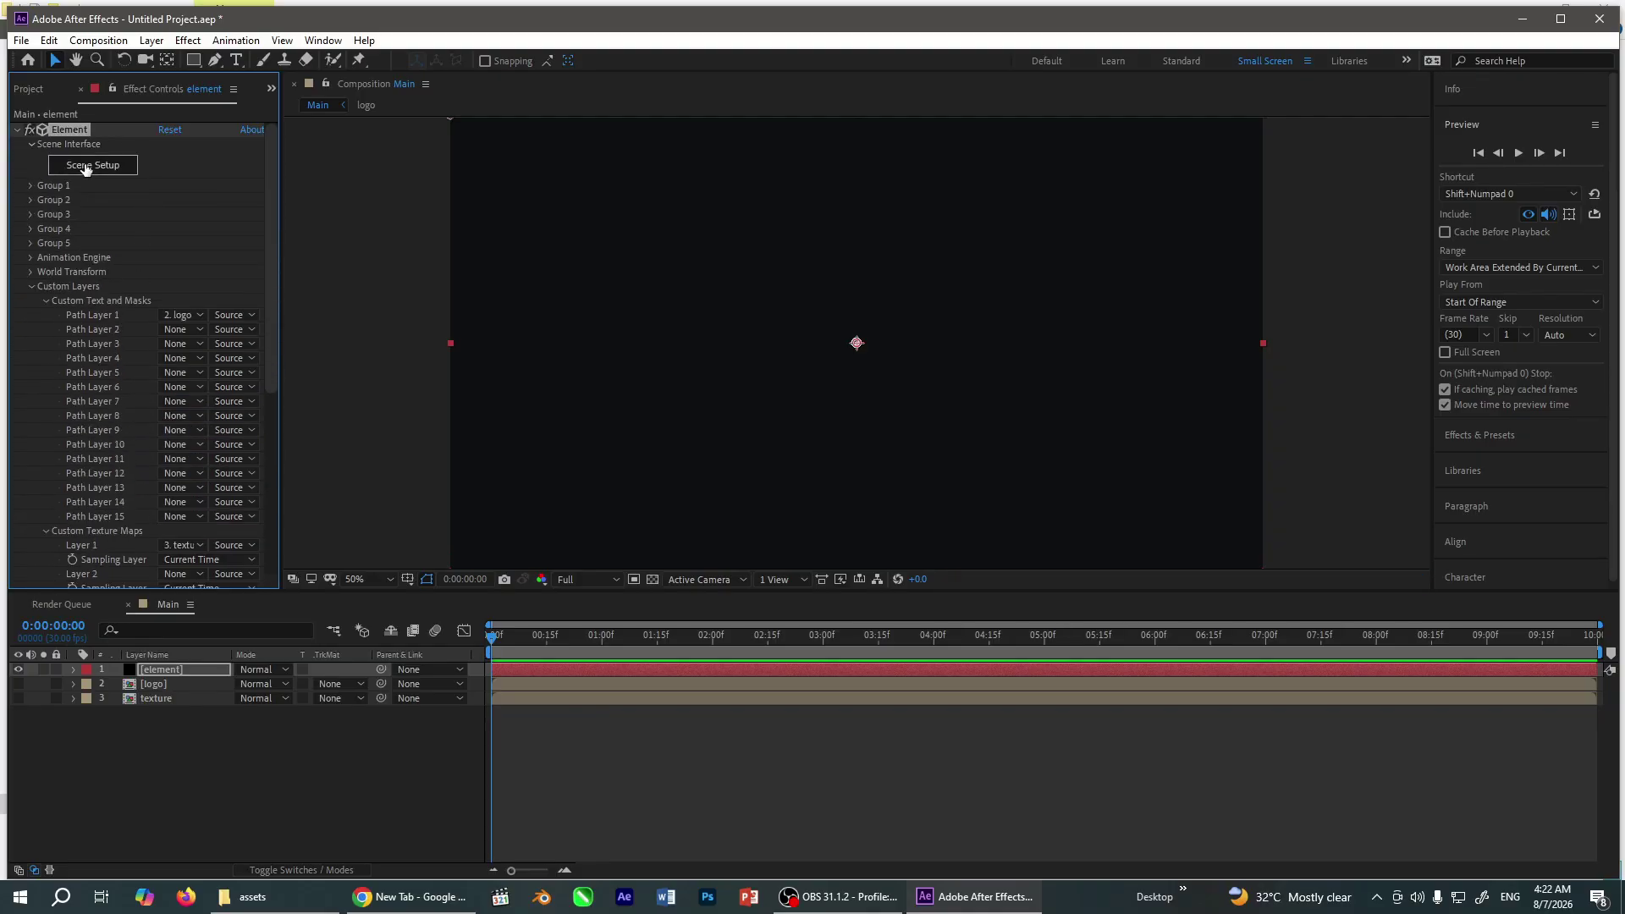
click(84, 165)
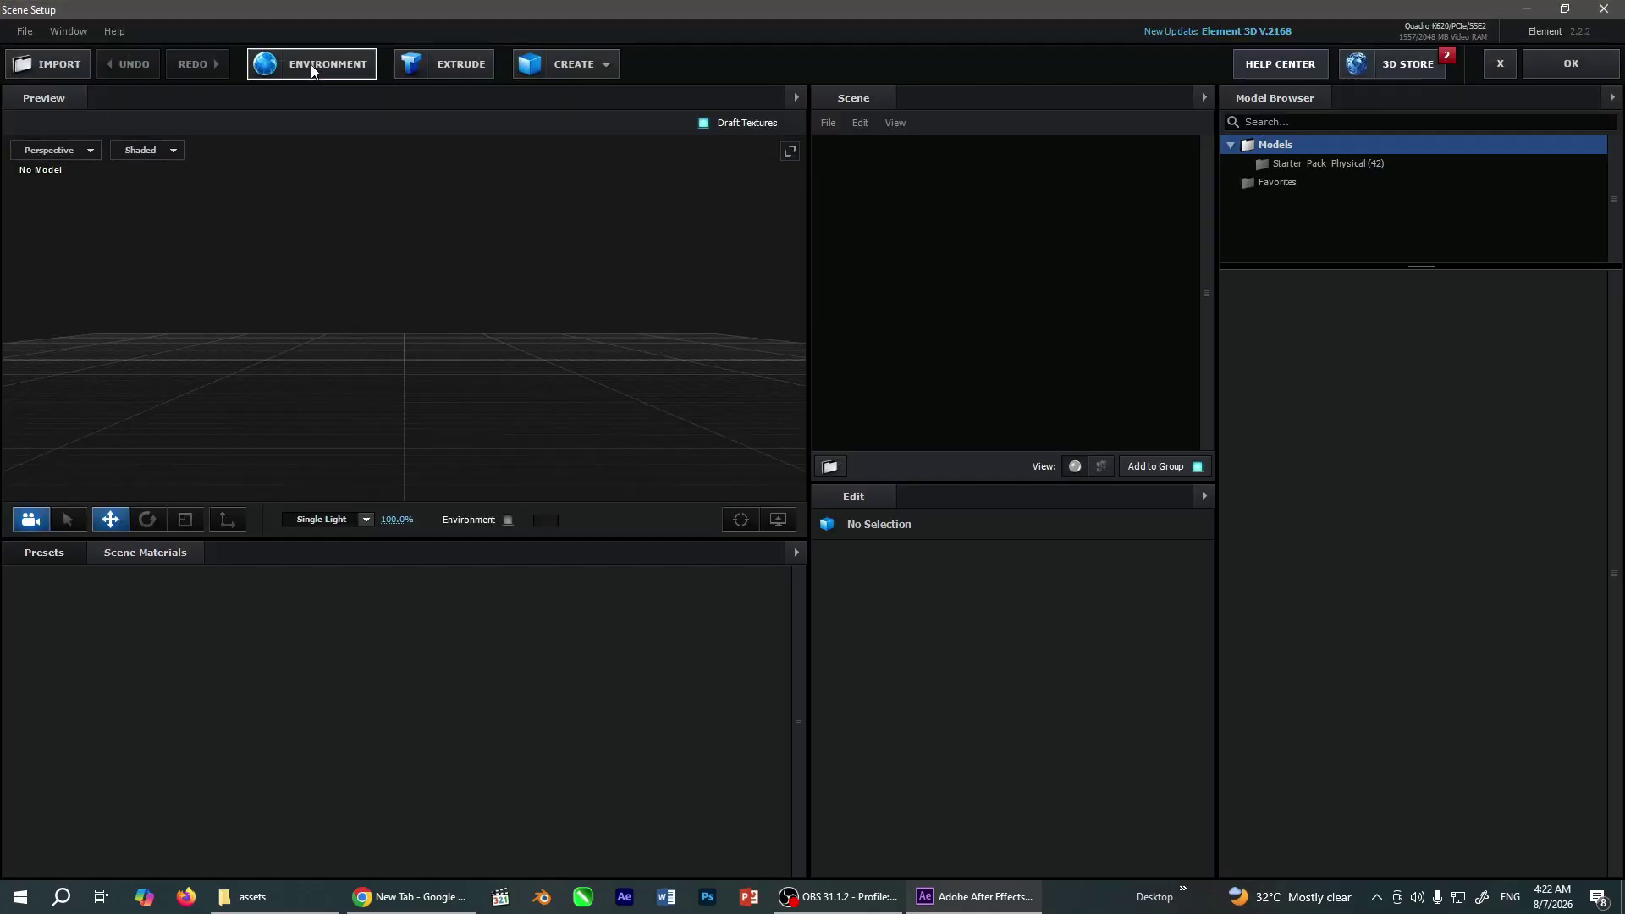
click(438, 72)
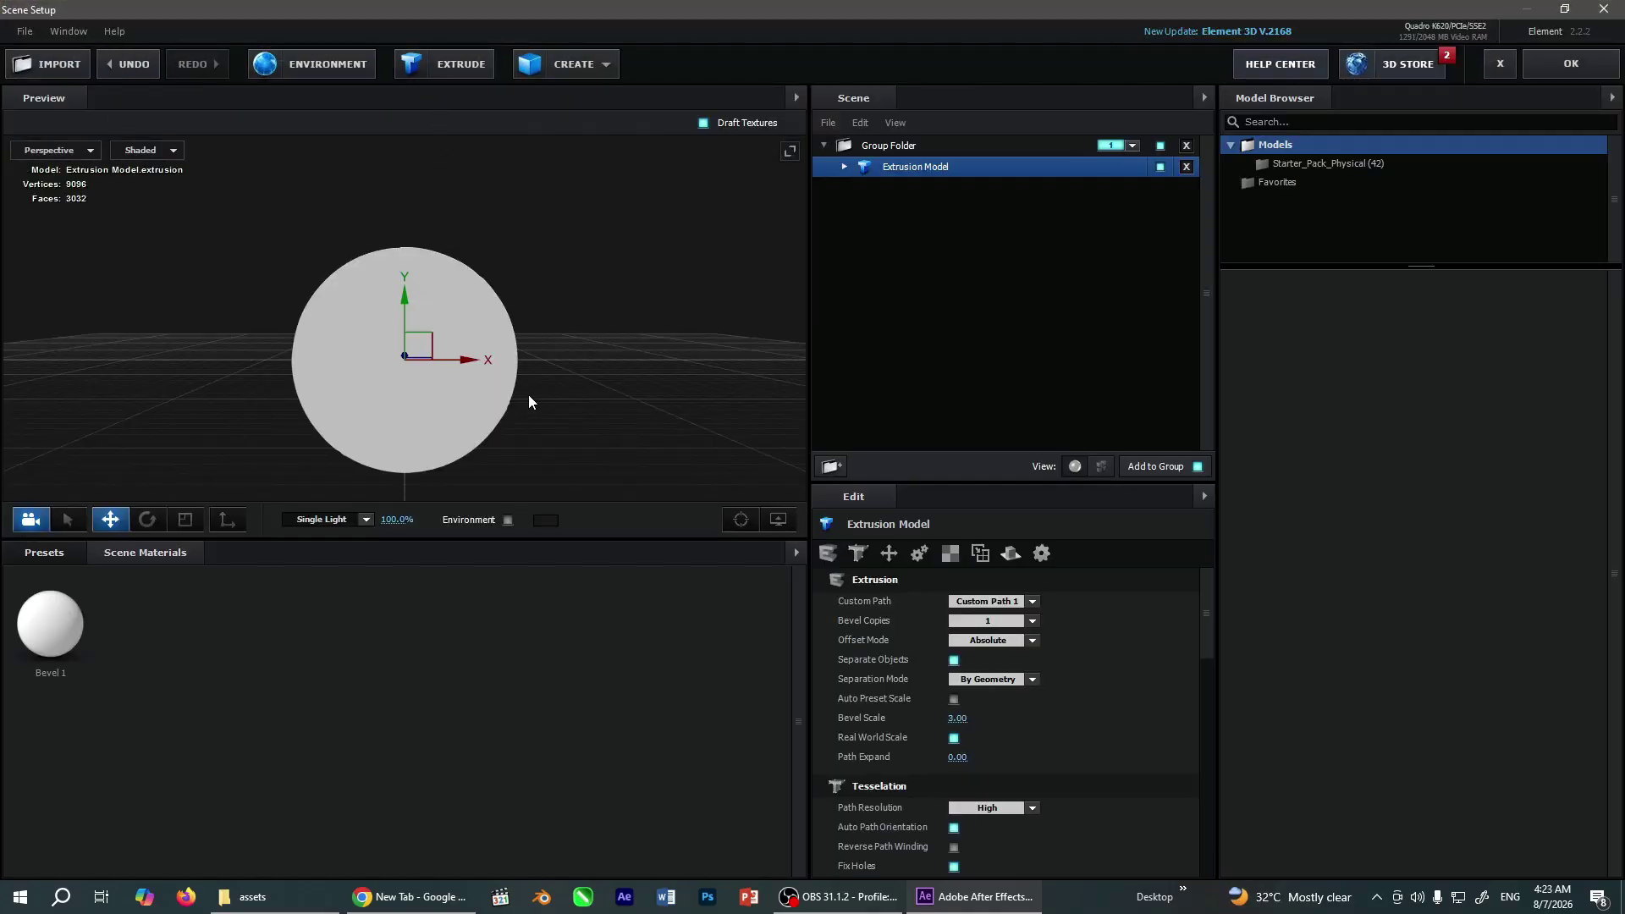
mouse_move(528, 395)
mouse_down()
mouse_move(369, 403)
mouse_move(534, 389)
mouse_move(441, 403)
mouse_move(498, 404)
mouse_up()
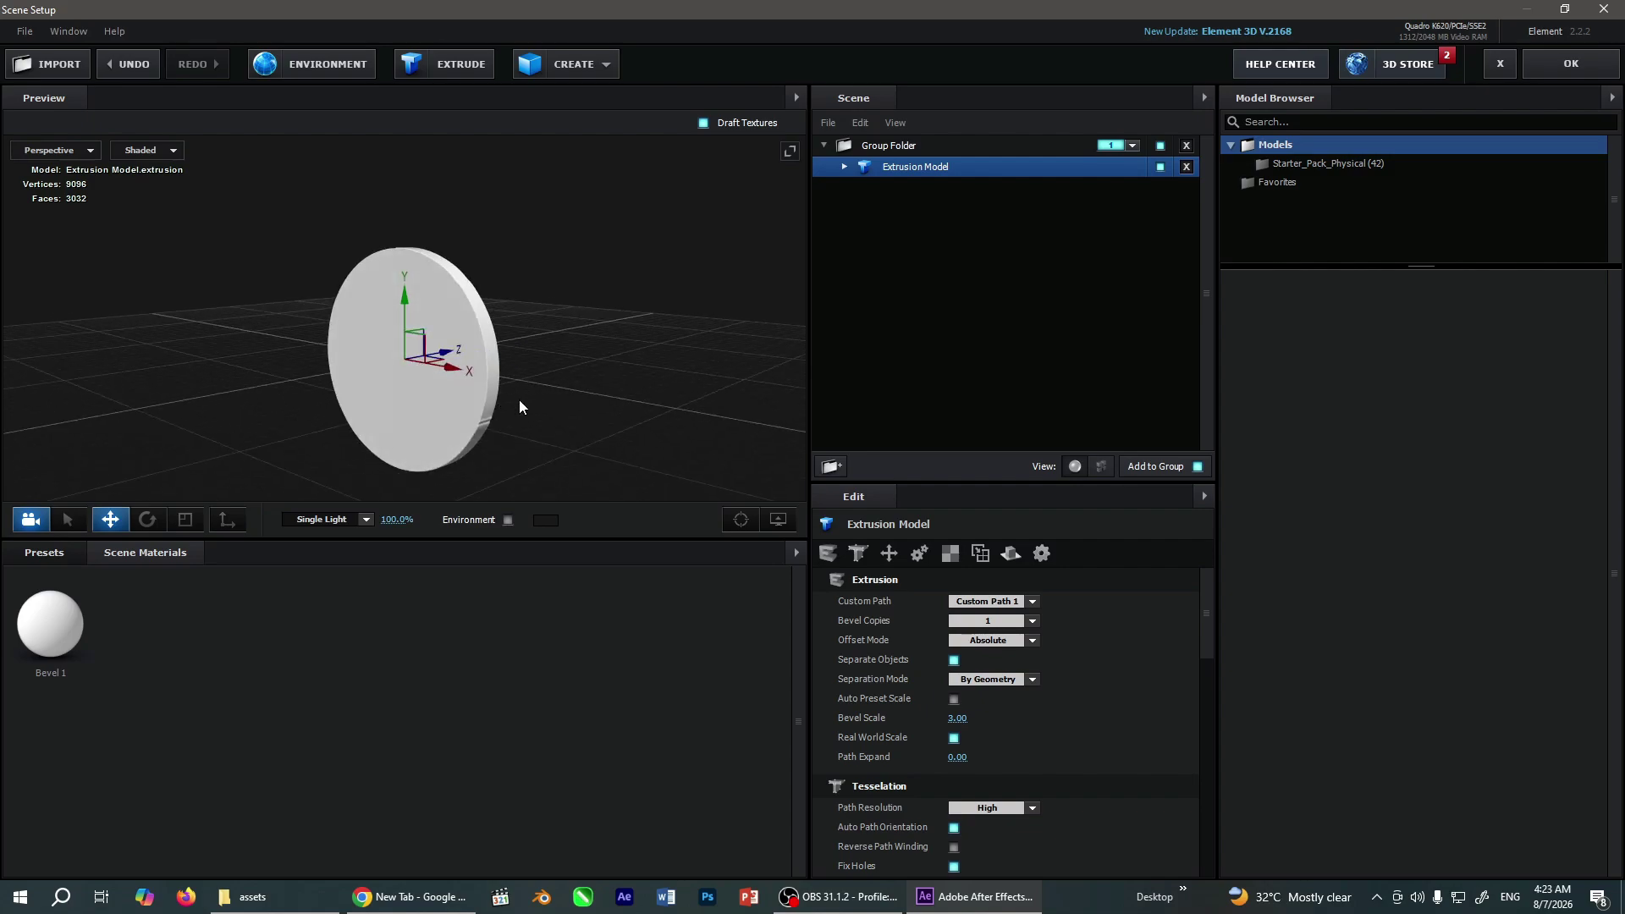
mouse_move(520, 402)
mouse_down()
mouse_move(464, 398)
mouse_move(488, 397)
mouse_up()
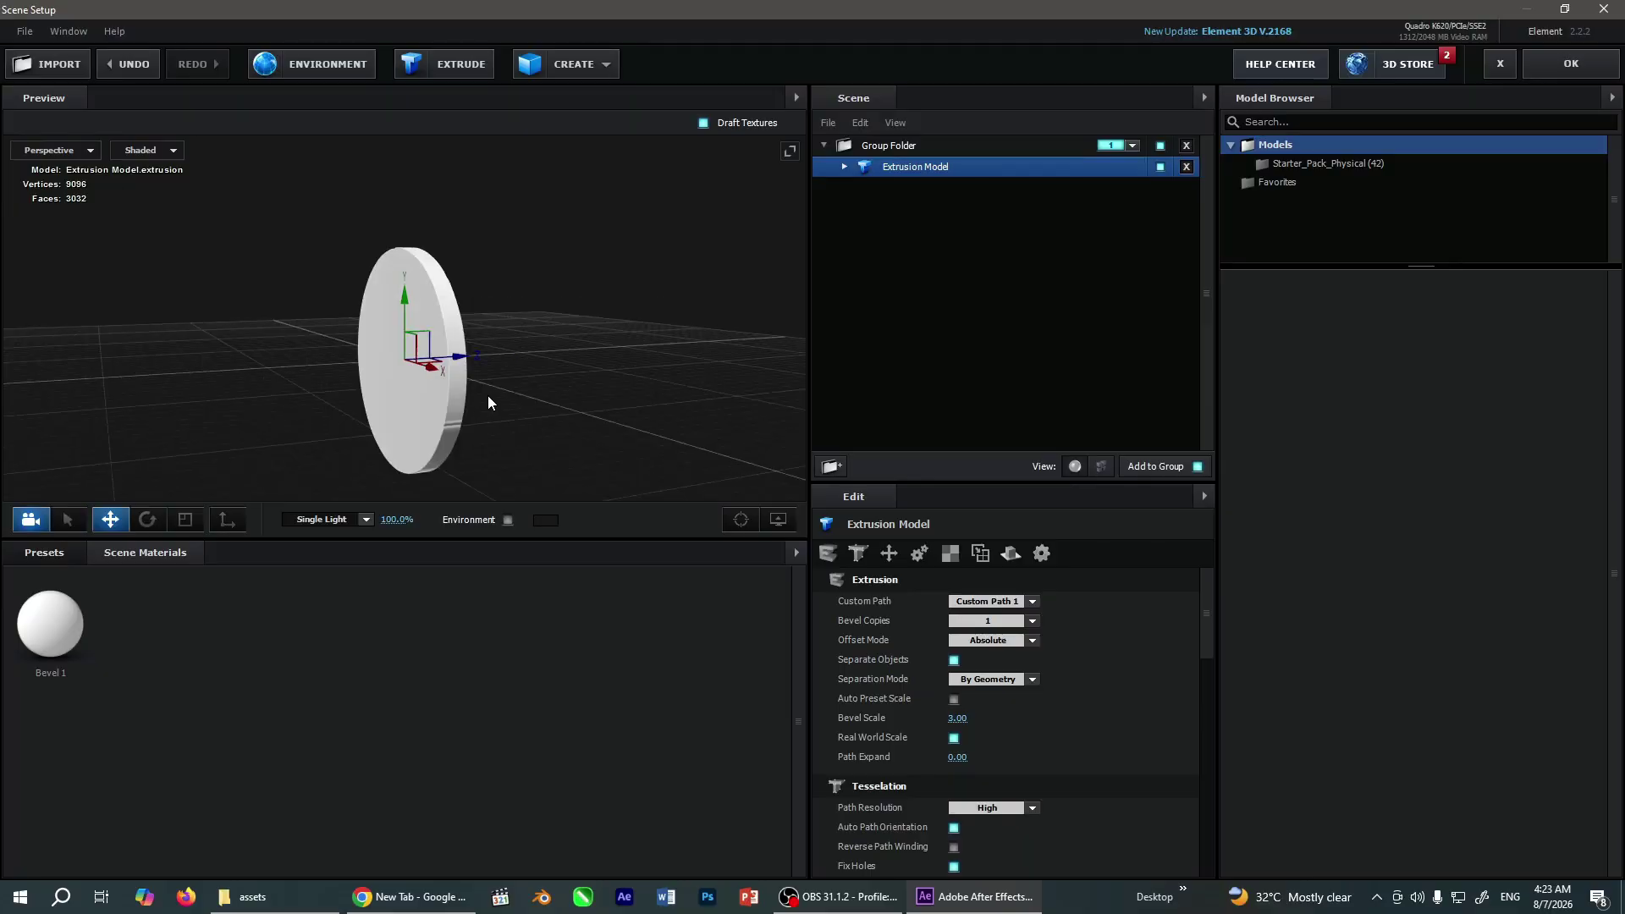
Set the Extrude amount of the extrusion model's Bevel 1 to 1.2
click(845, 165)
click(926, 190)
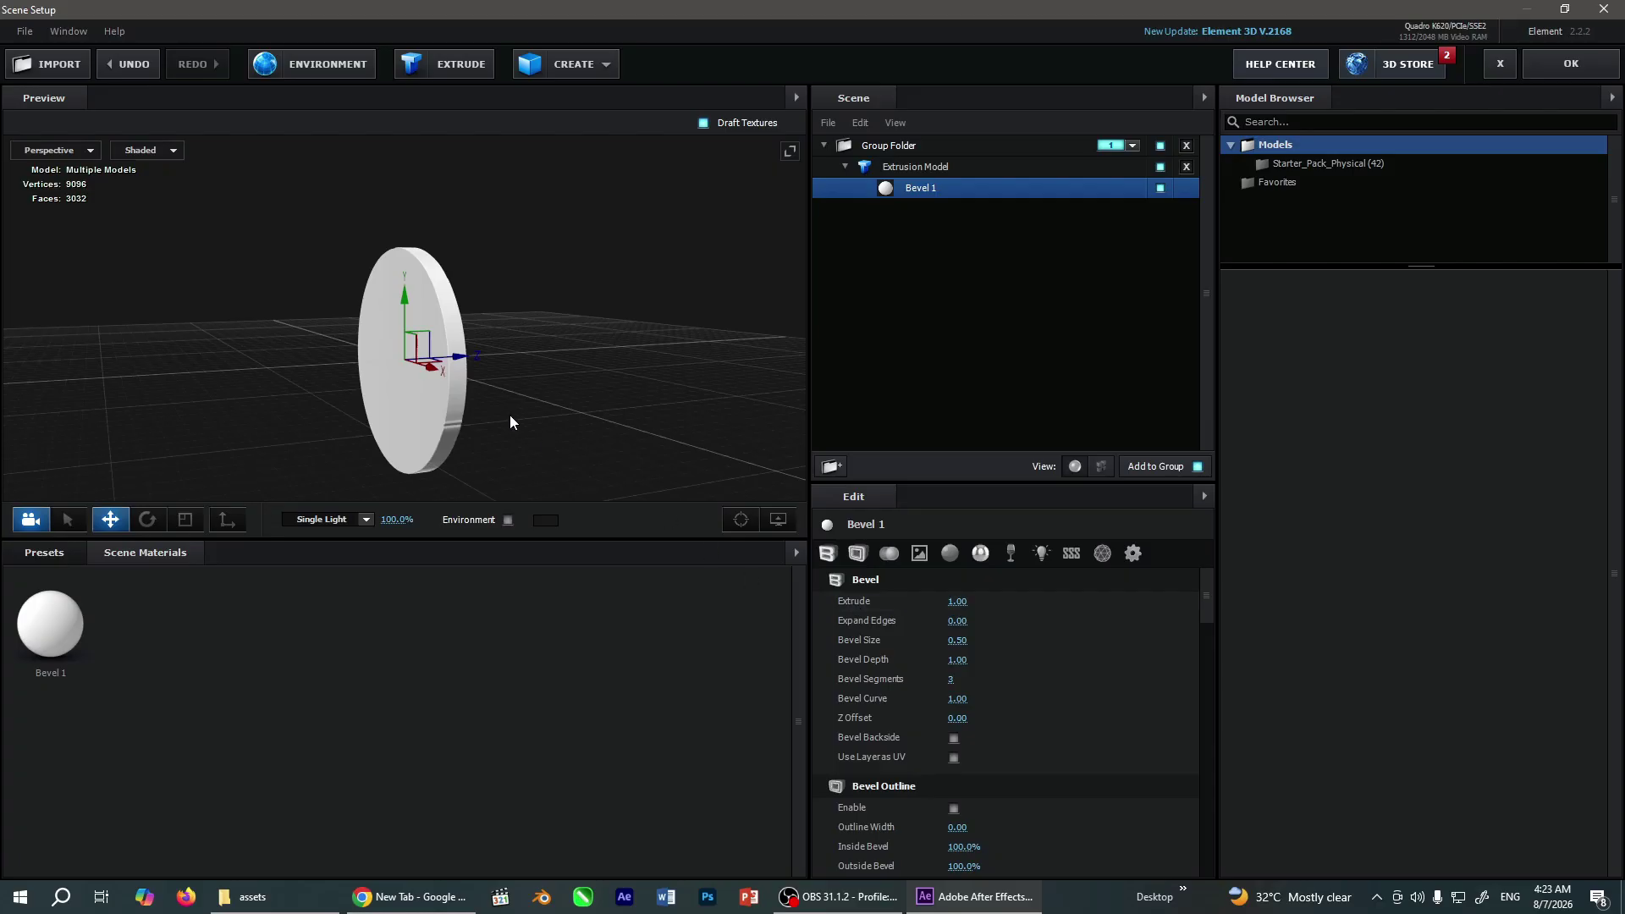
drag(510, 415, 495, 411)
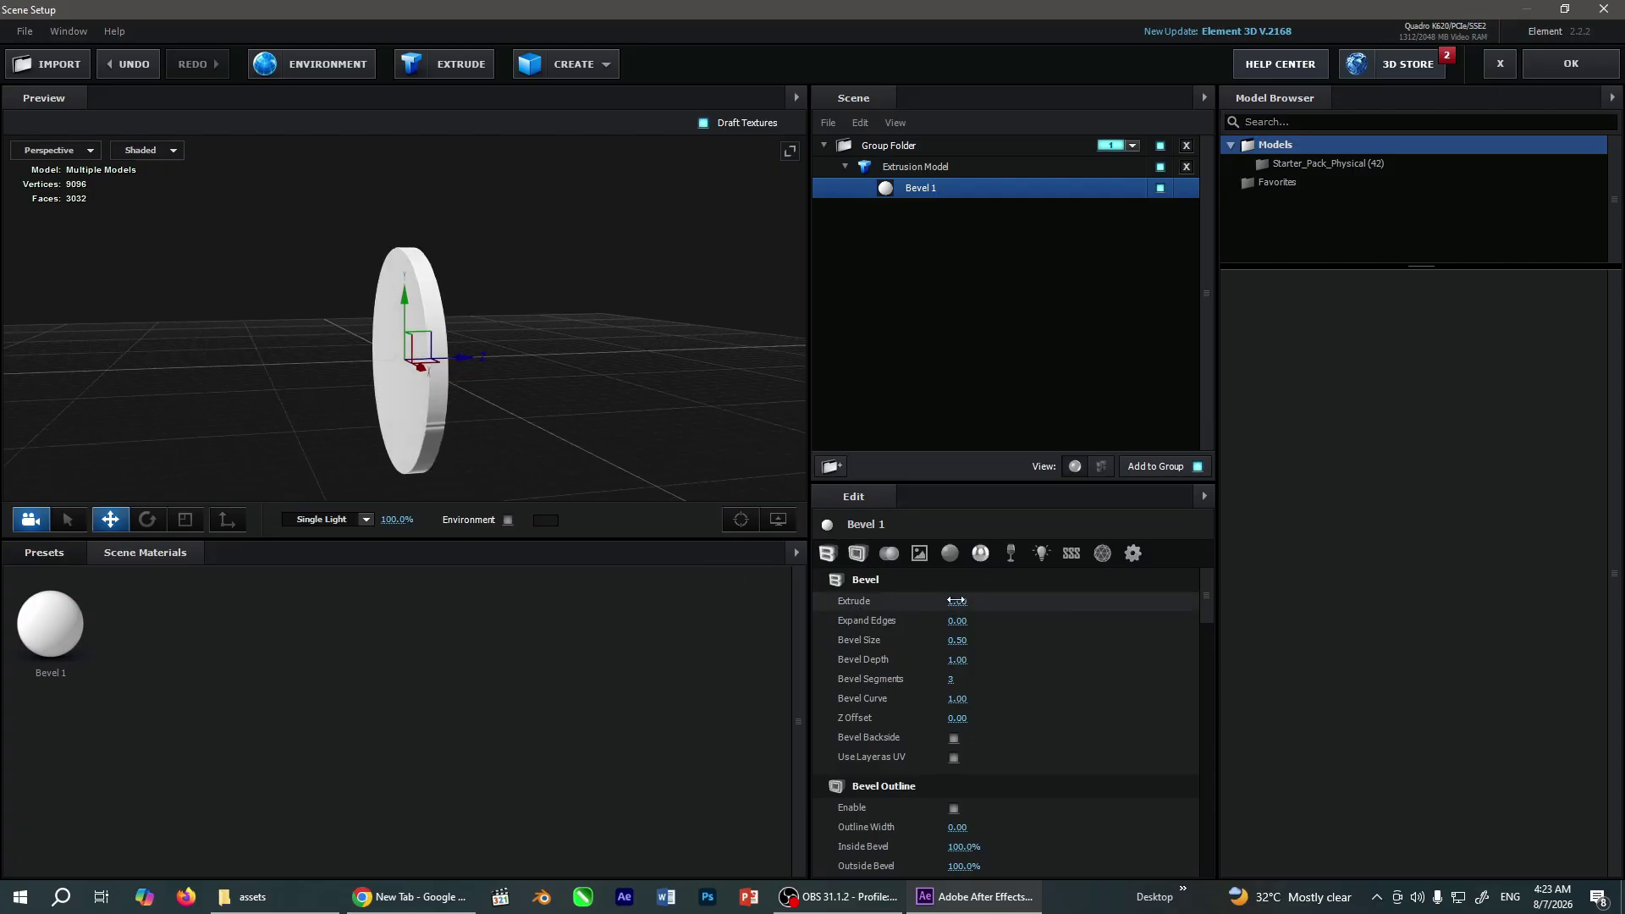
drag(956, 604, 995, 615)
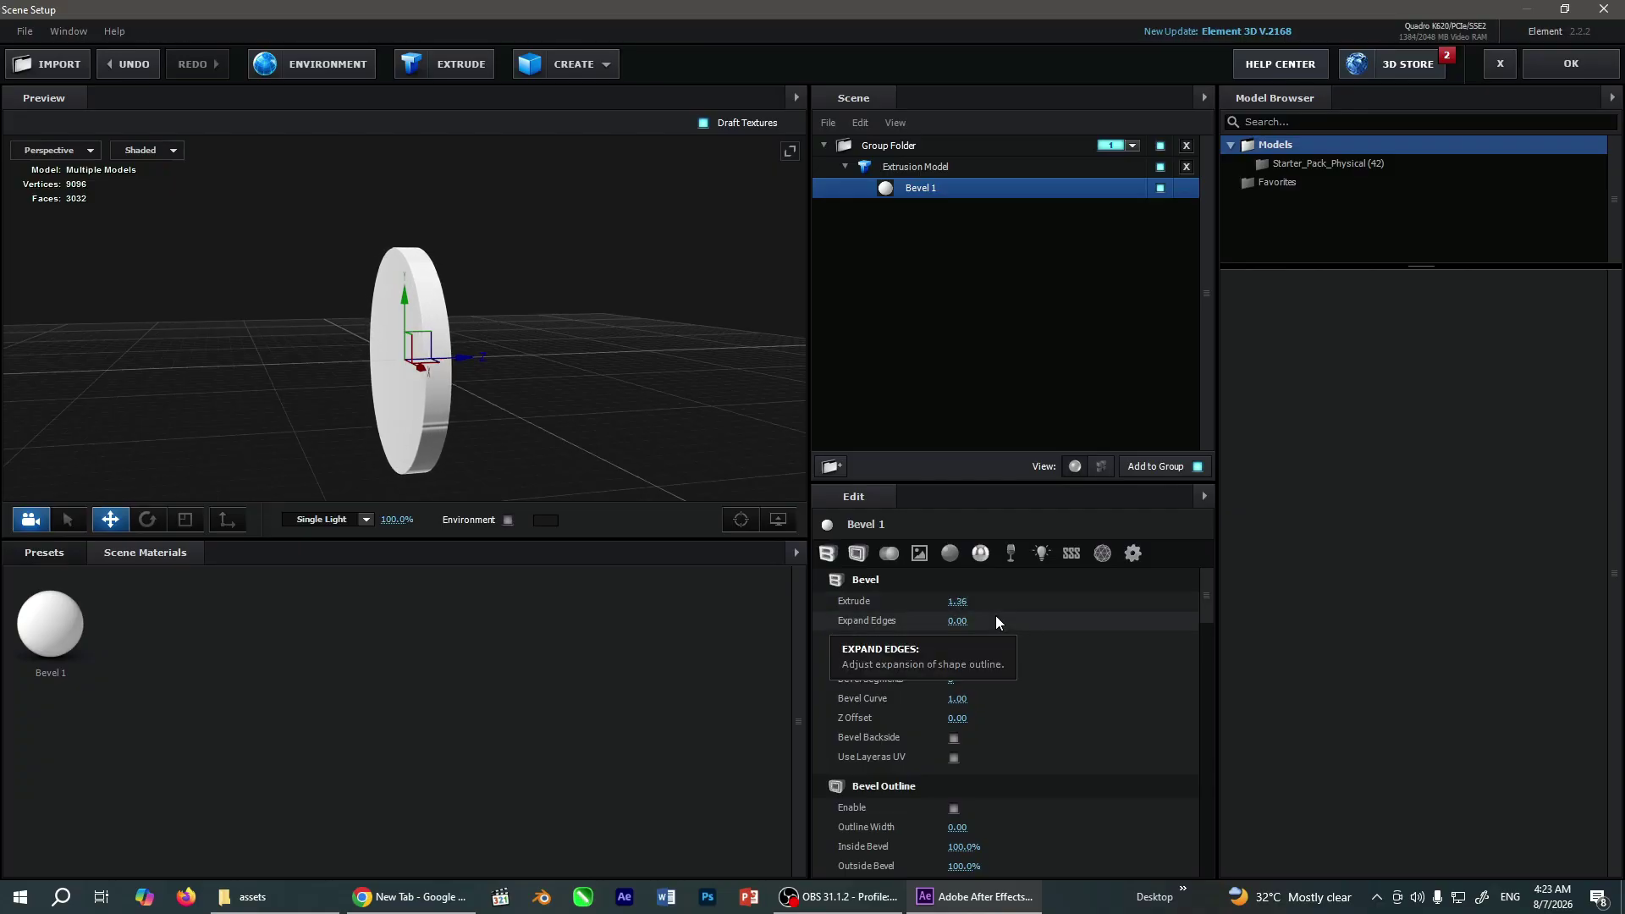
click(957, 601)
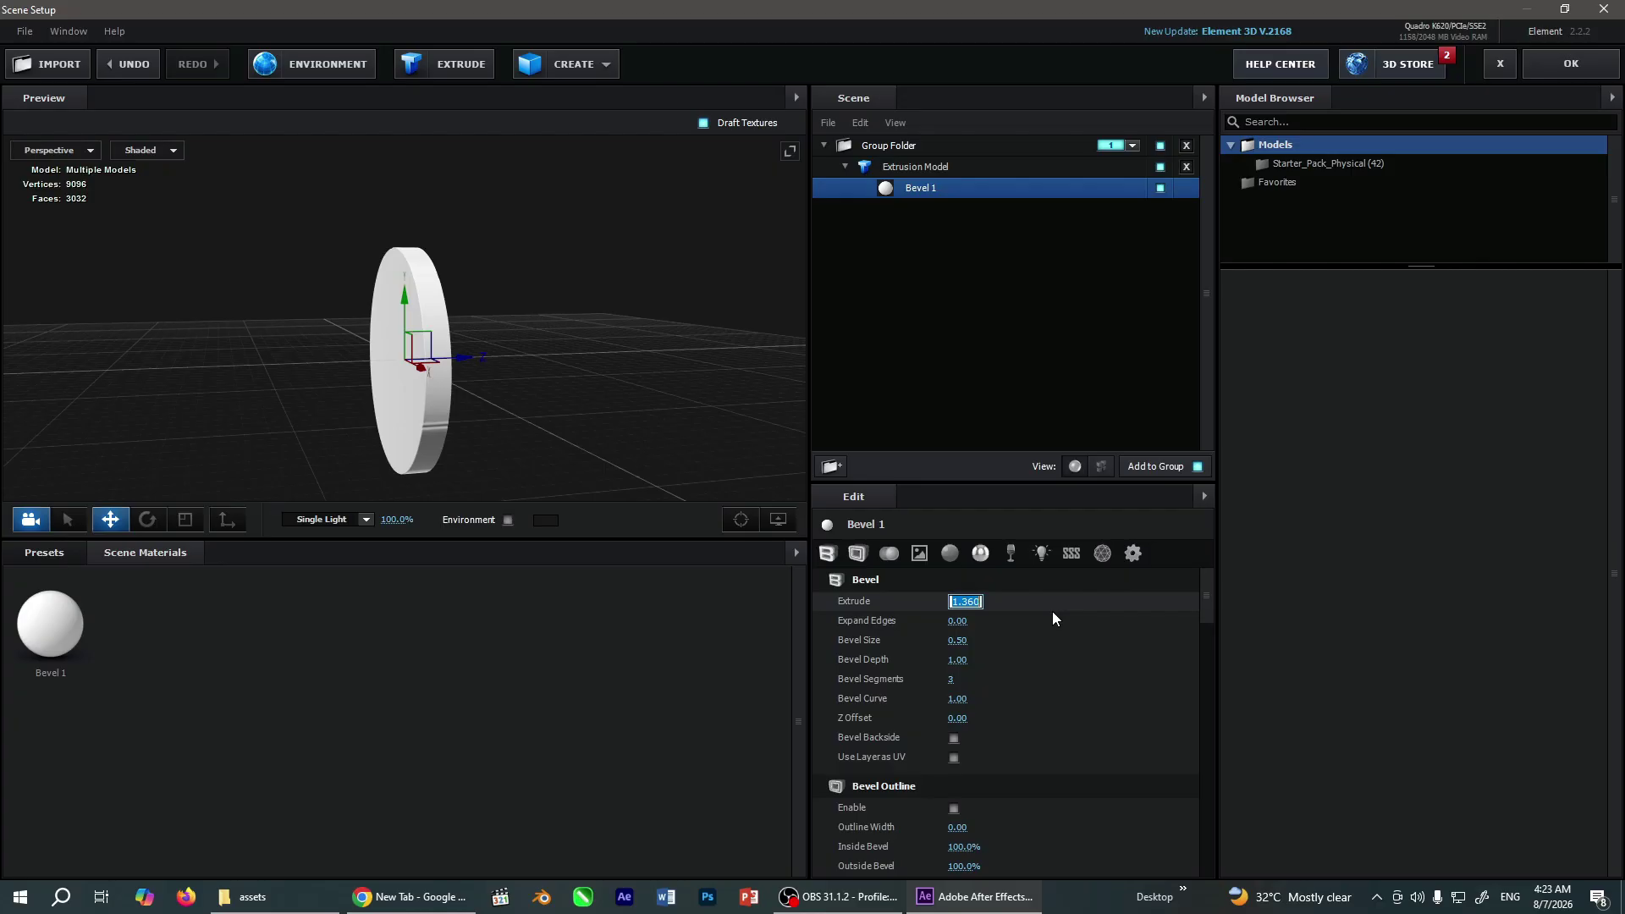
text(1.2)
key(Return)
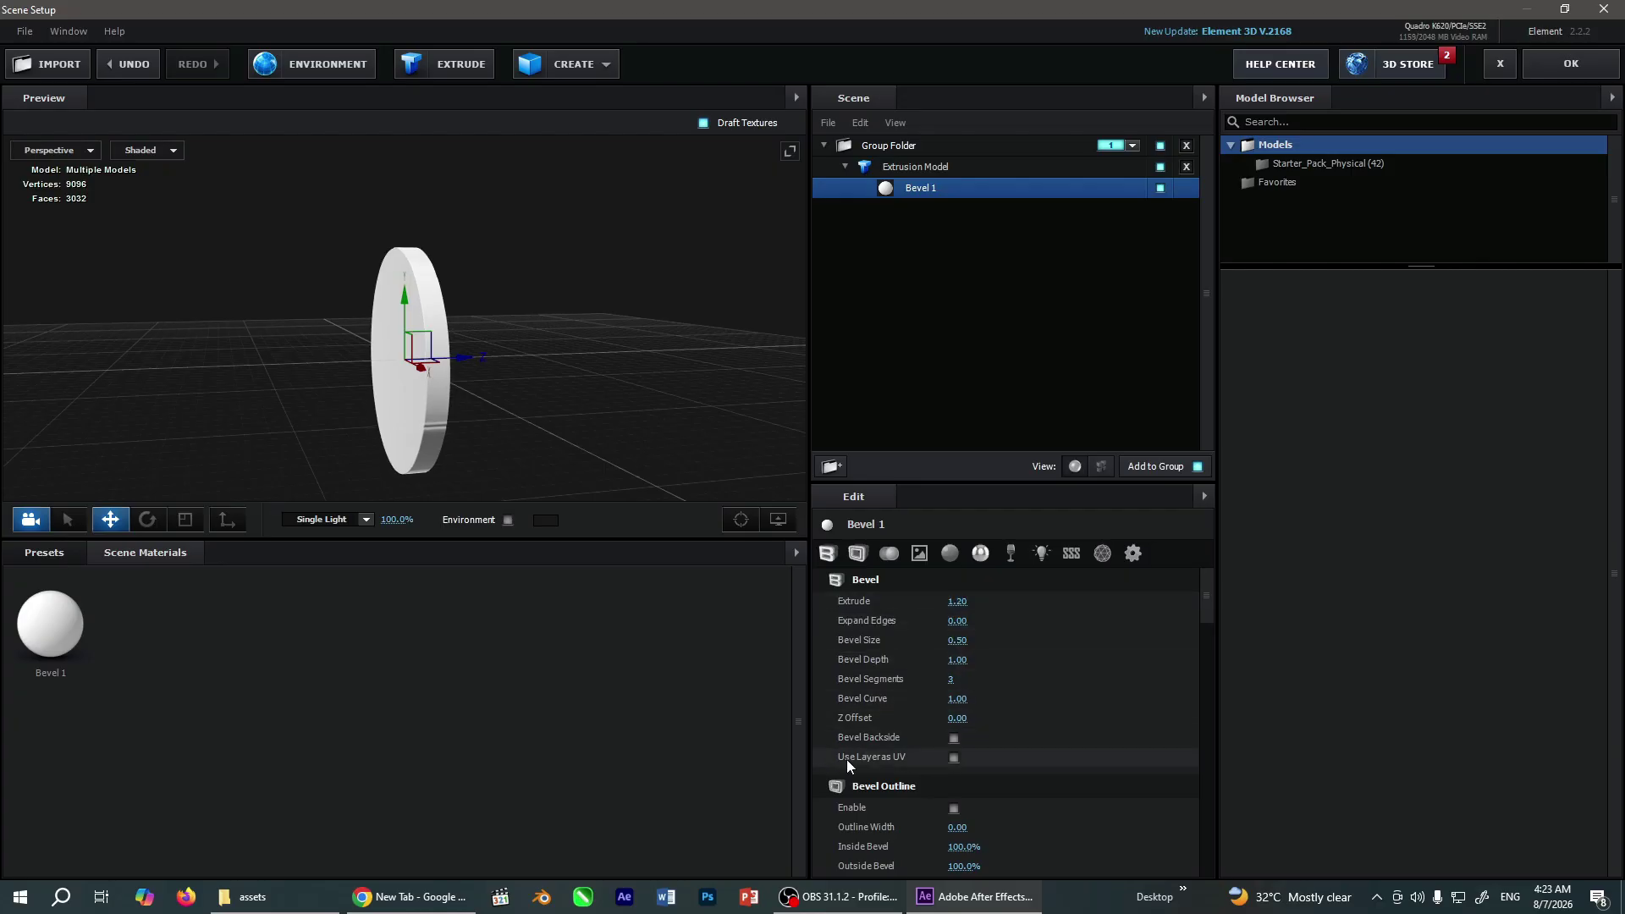
Enable Use Layer as UV for Bevel 1 and load Custom Layer 1 as its diffuse texture
click(954, 757)
scroll(1016, 711, down, 3)
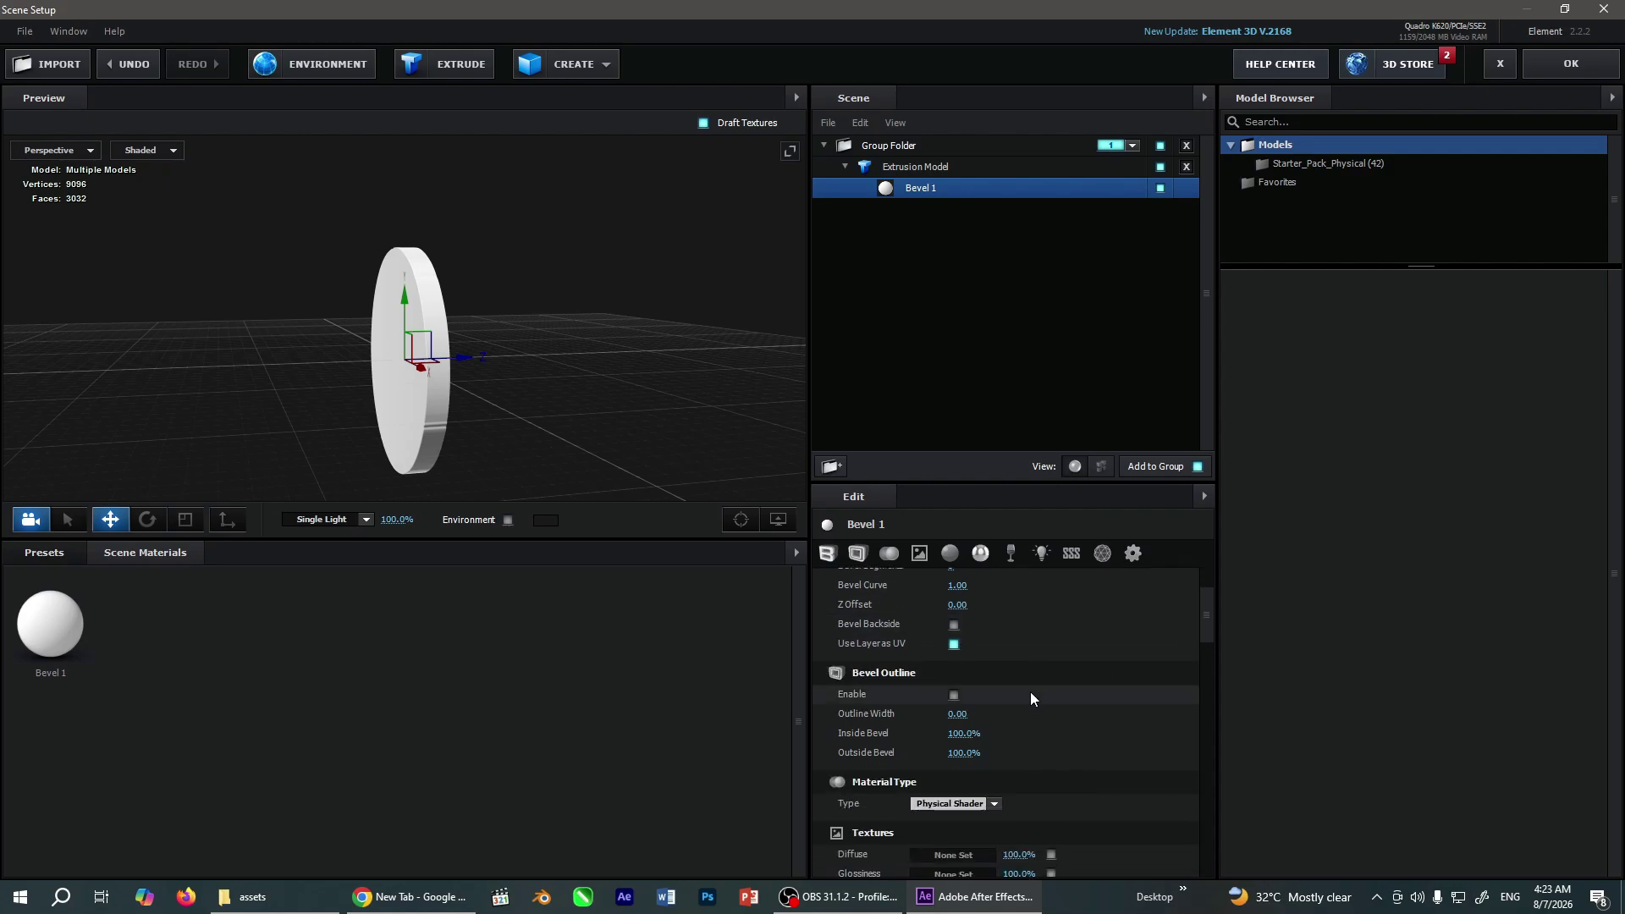
scroll(1029, 693, down, 3)
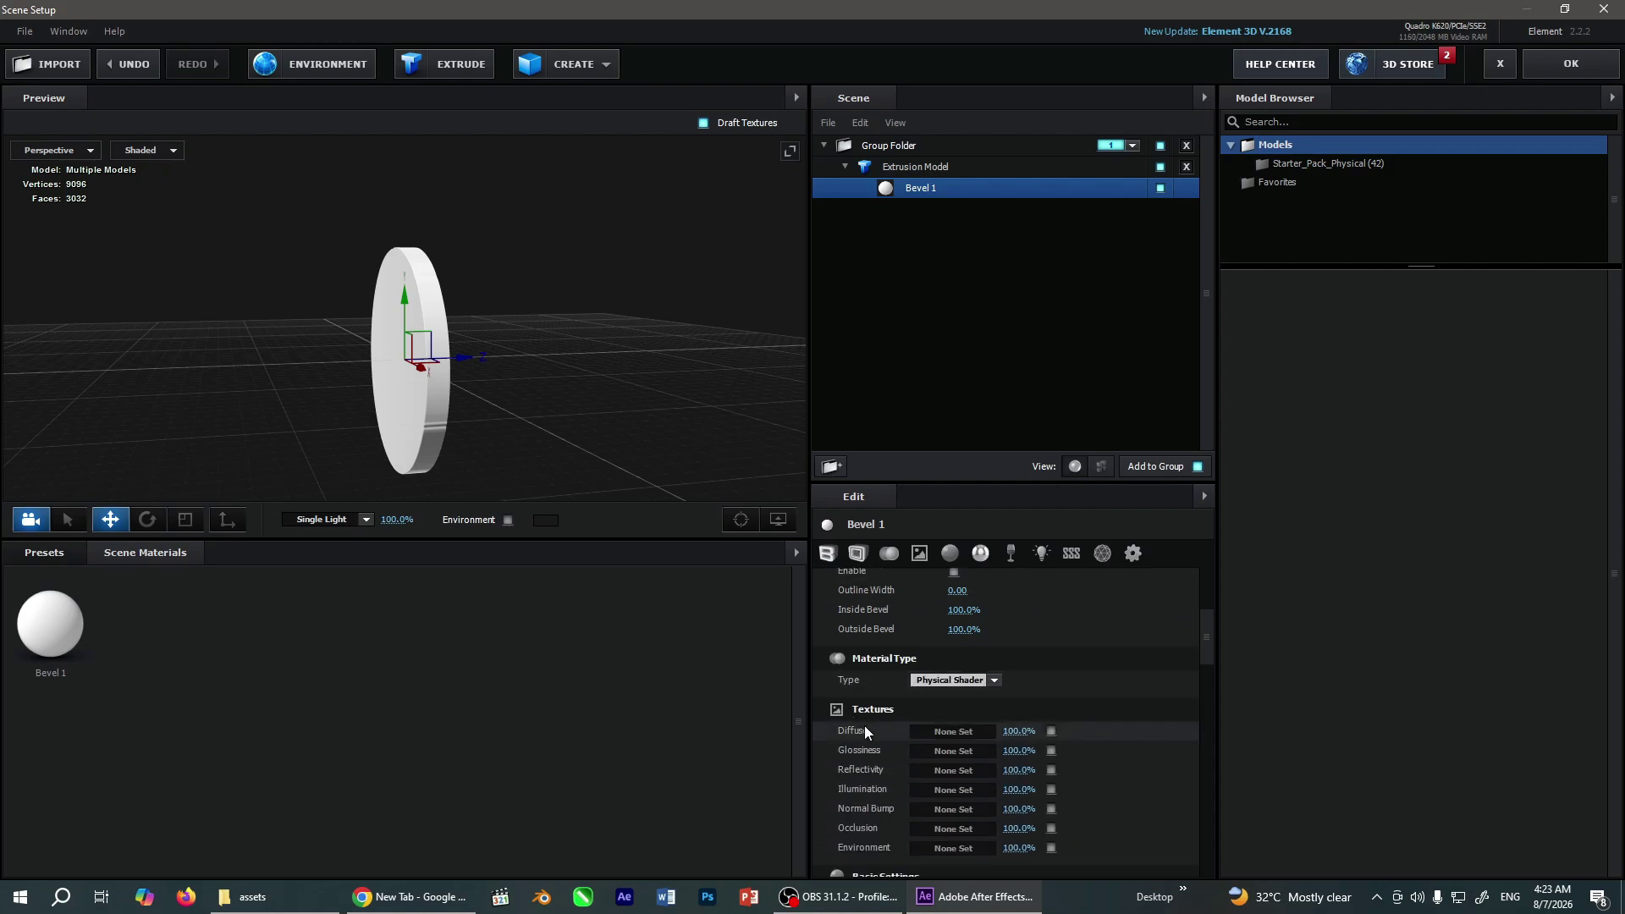
click(944, 733)
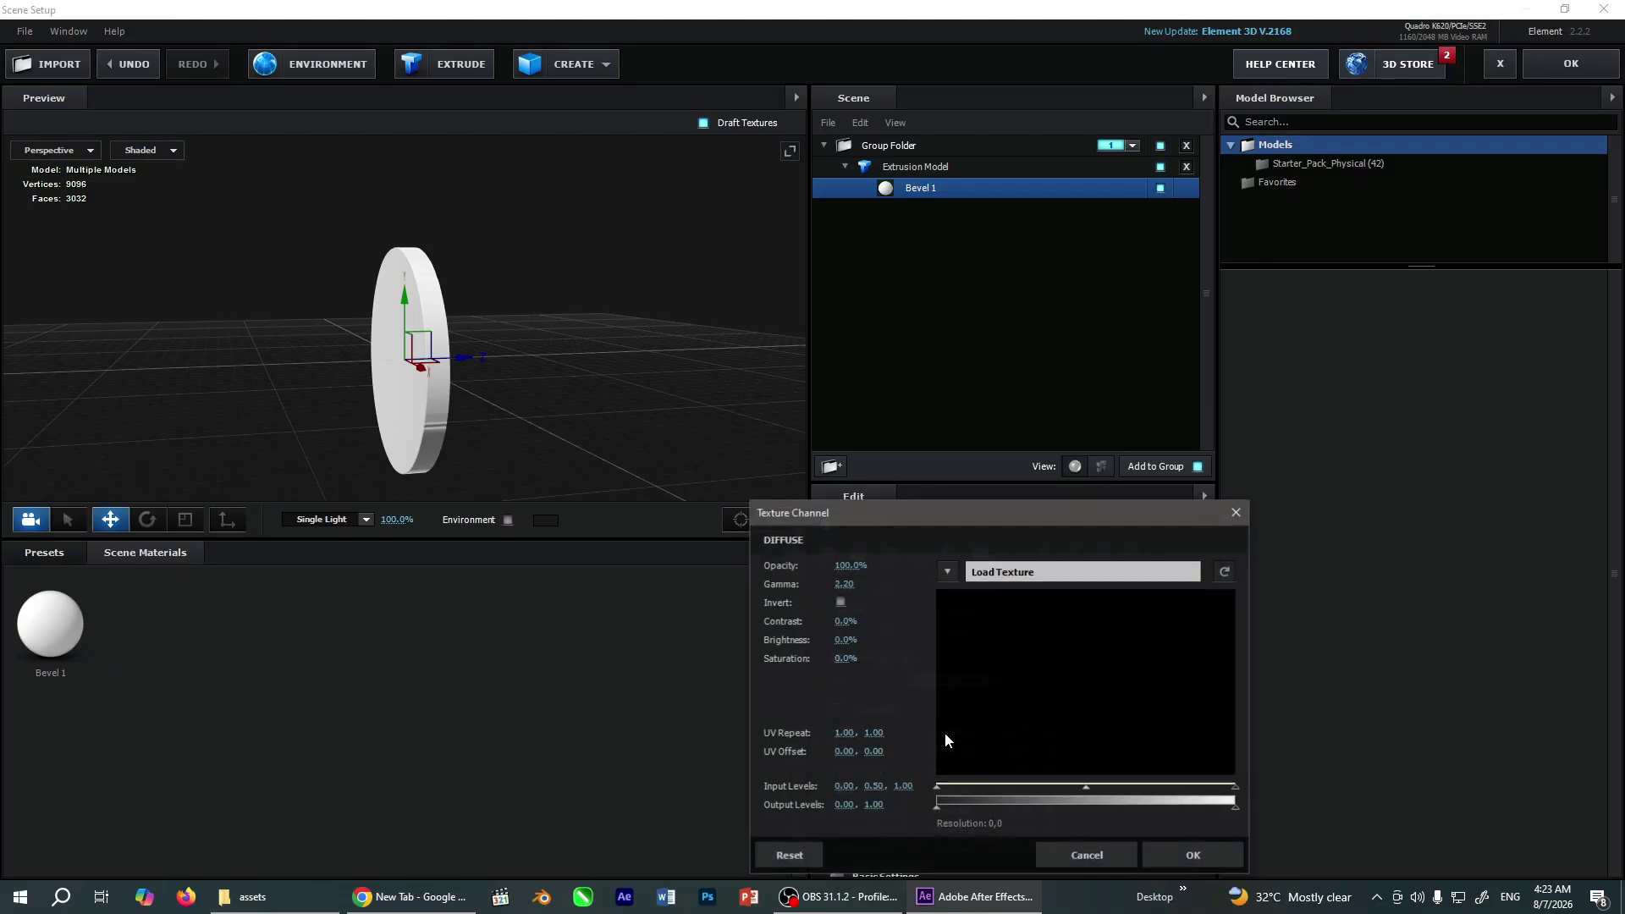
click(946, 574)
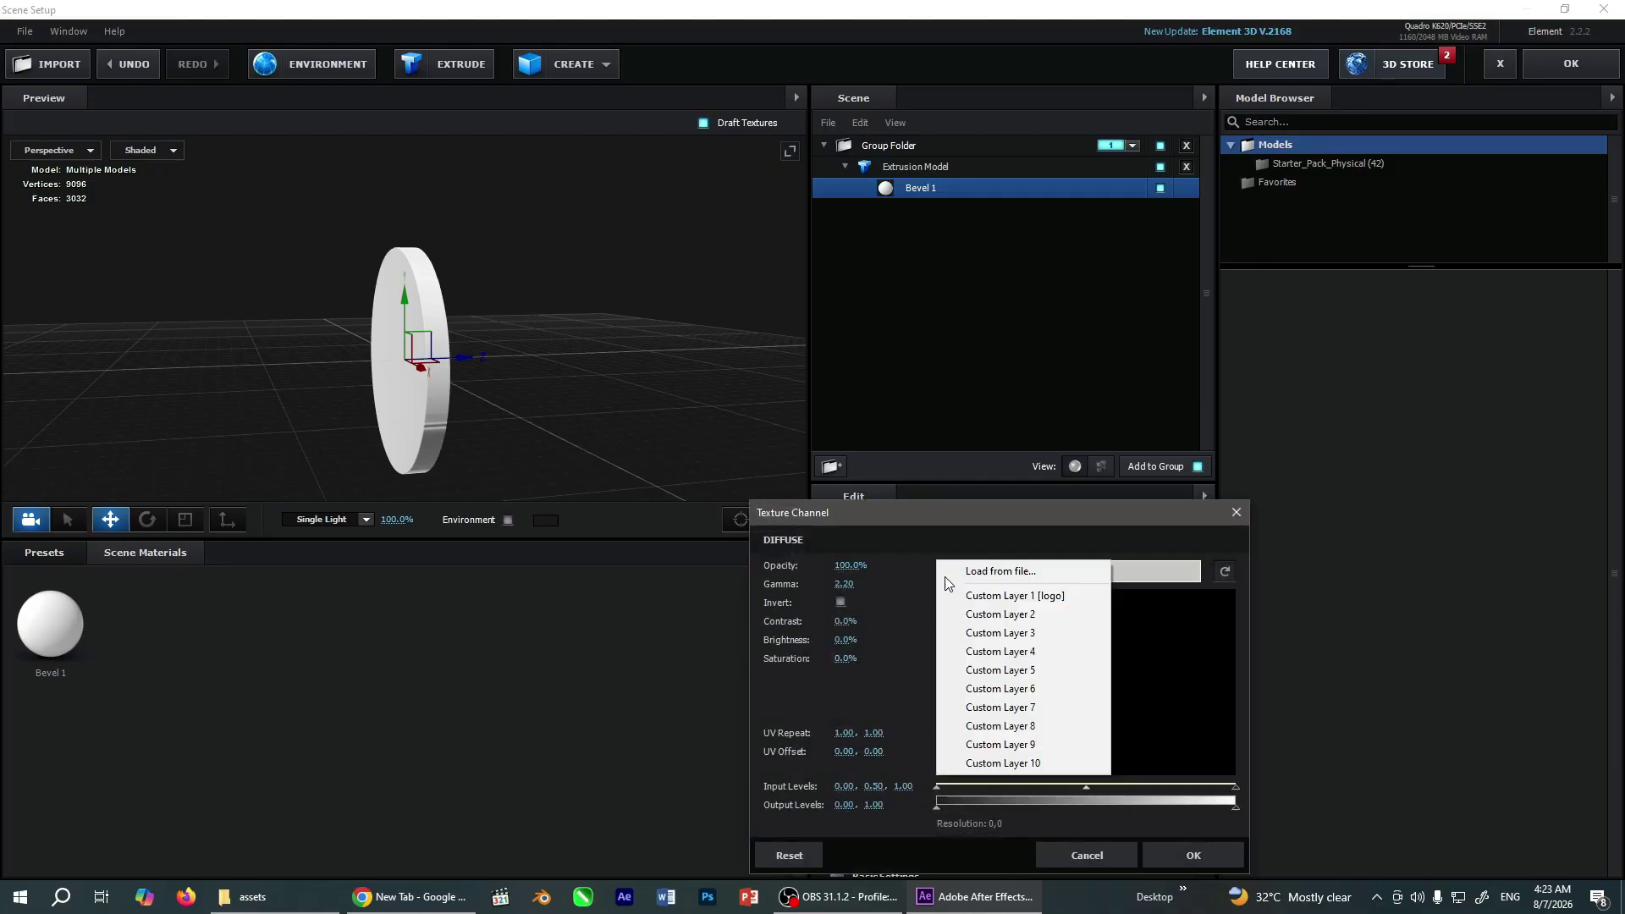
click(1004, 596)
click(1194, 855)
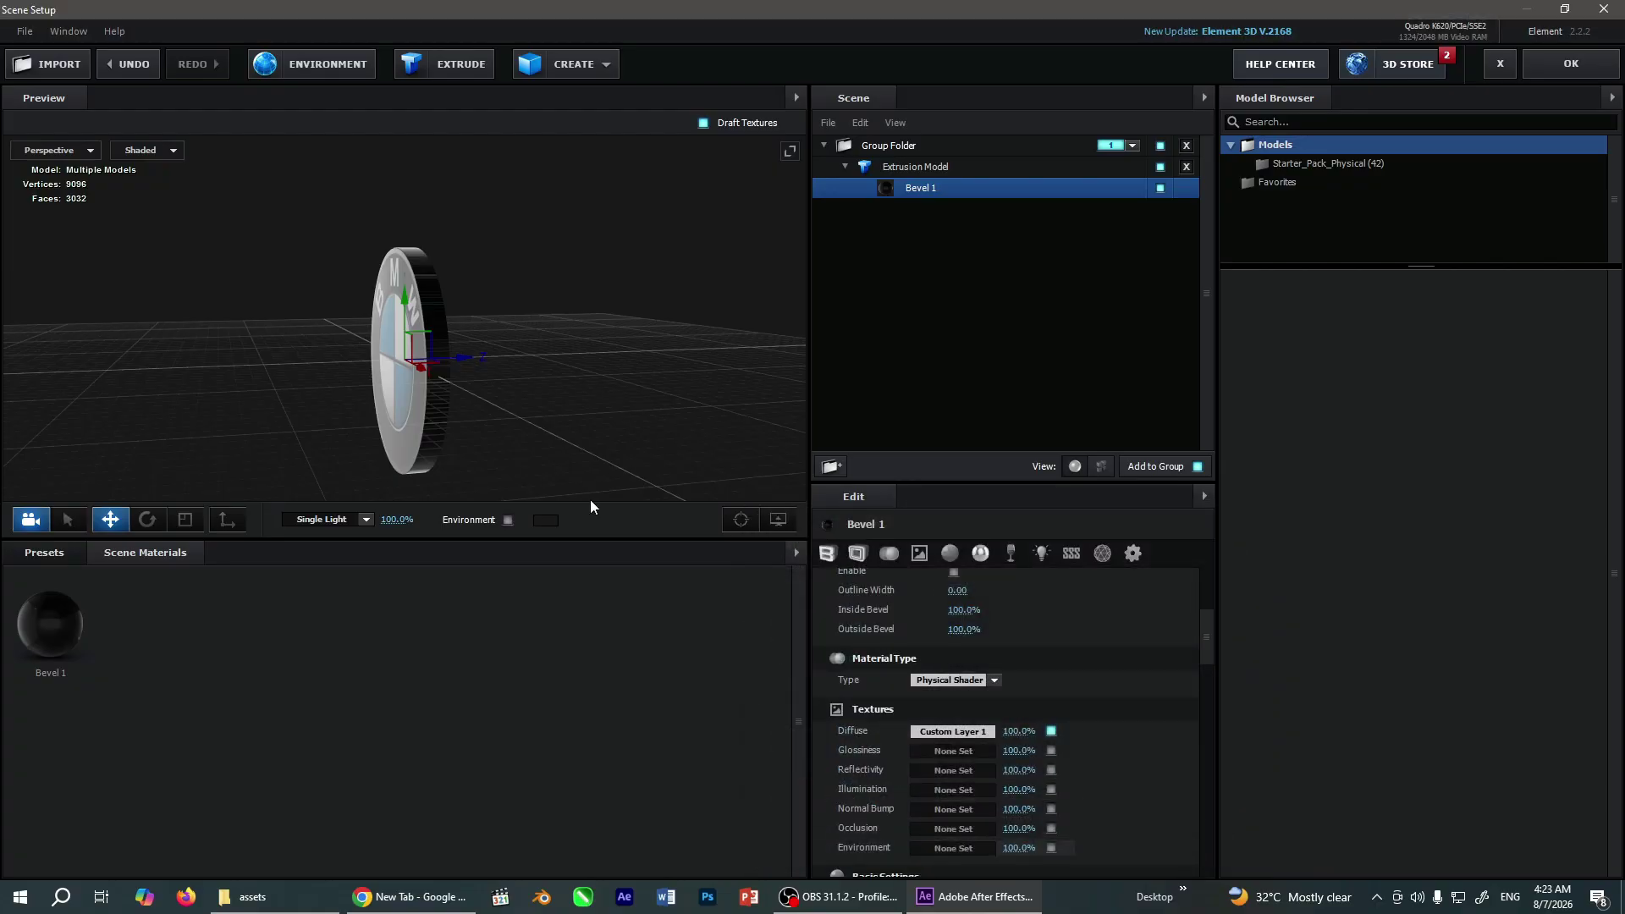
mouse_move(475, 419)
mouse_down()
mouse_move(658, 413)
mouse_move(295, 408)
mouse_move(525, 411)
mouse_move(386, 428)
mouse_move(489, 425)
mouse_up()
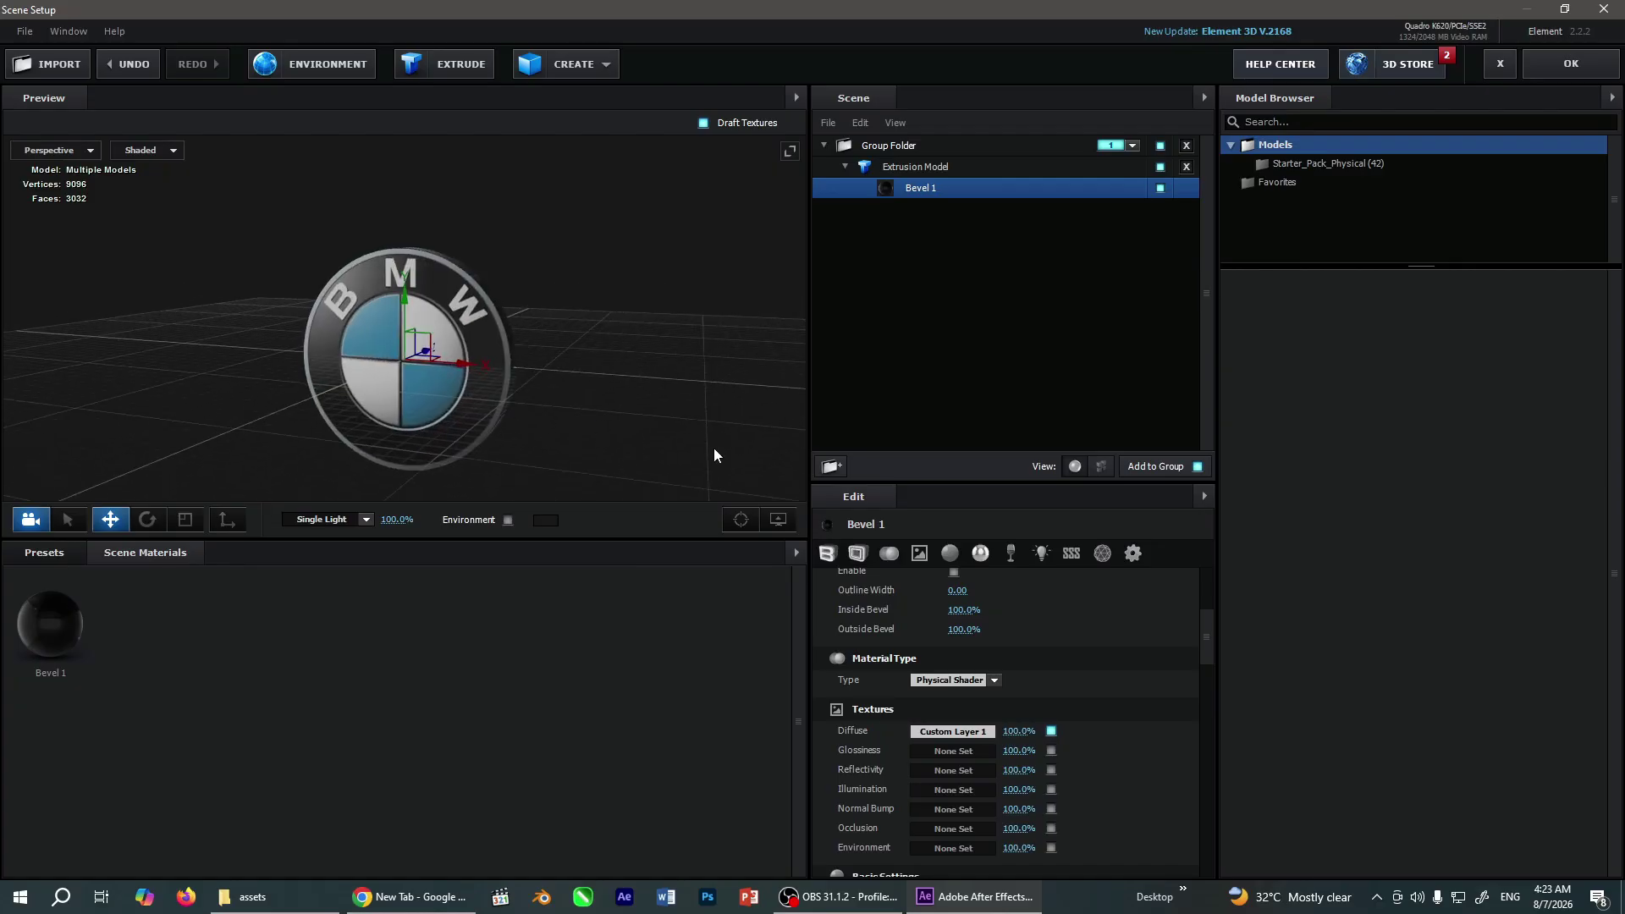
Browse the Basic_2K environment presets
click(44, 552)
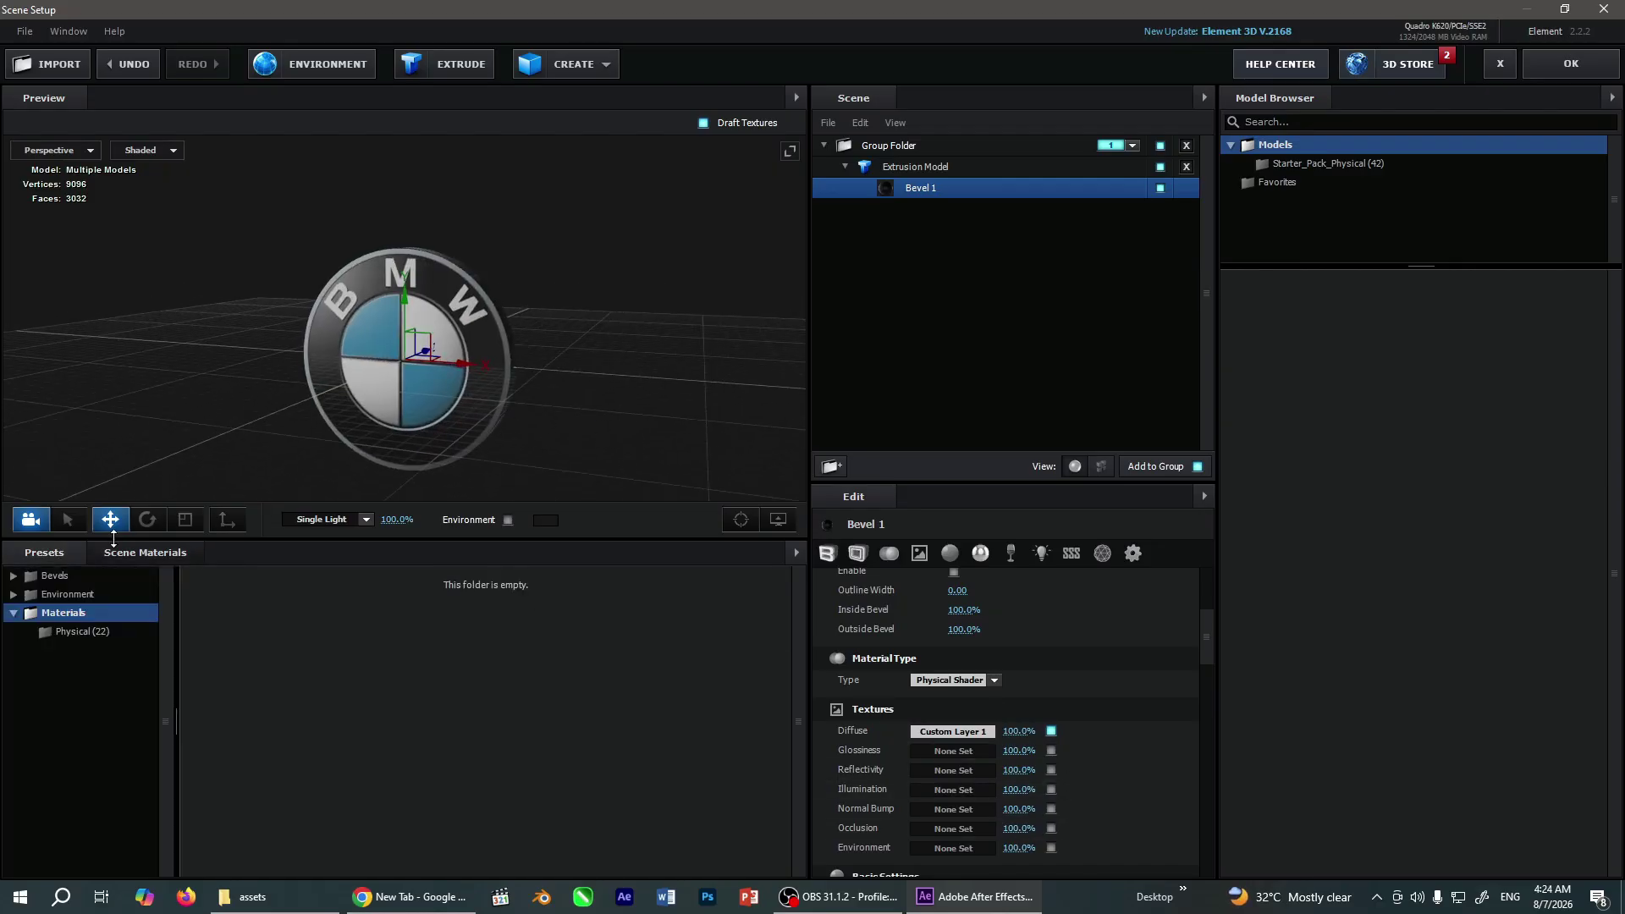
click(64, 594)
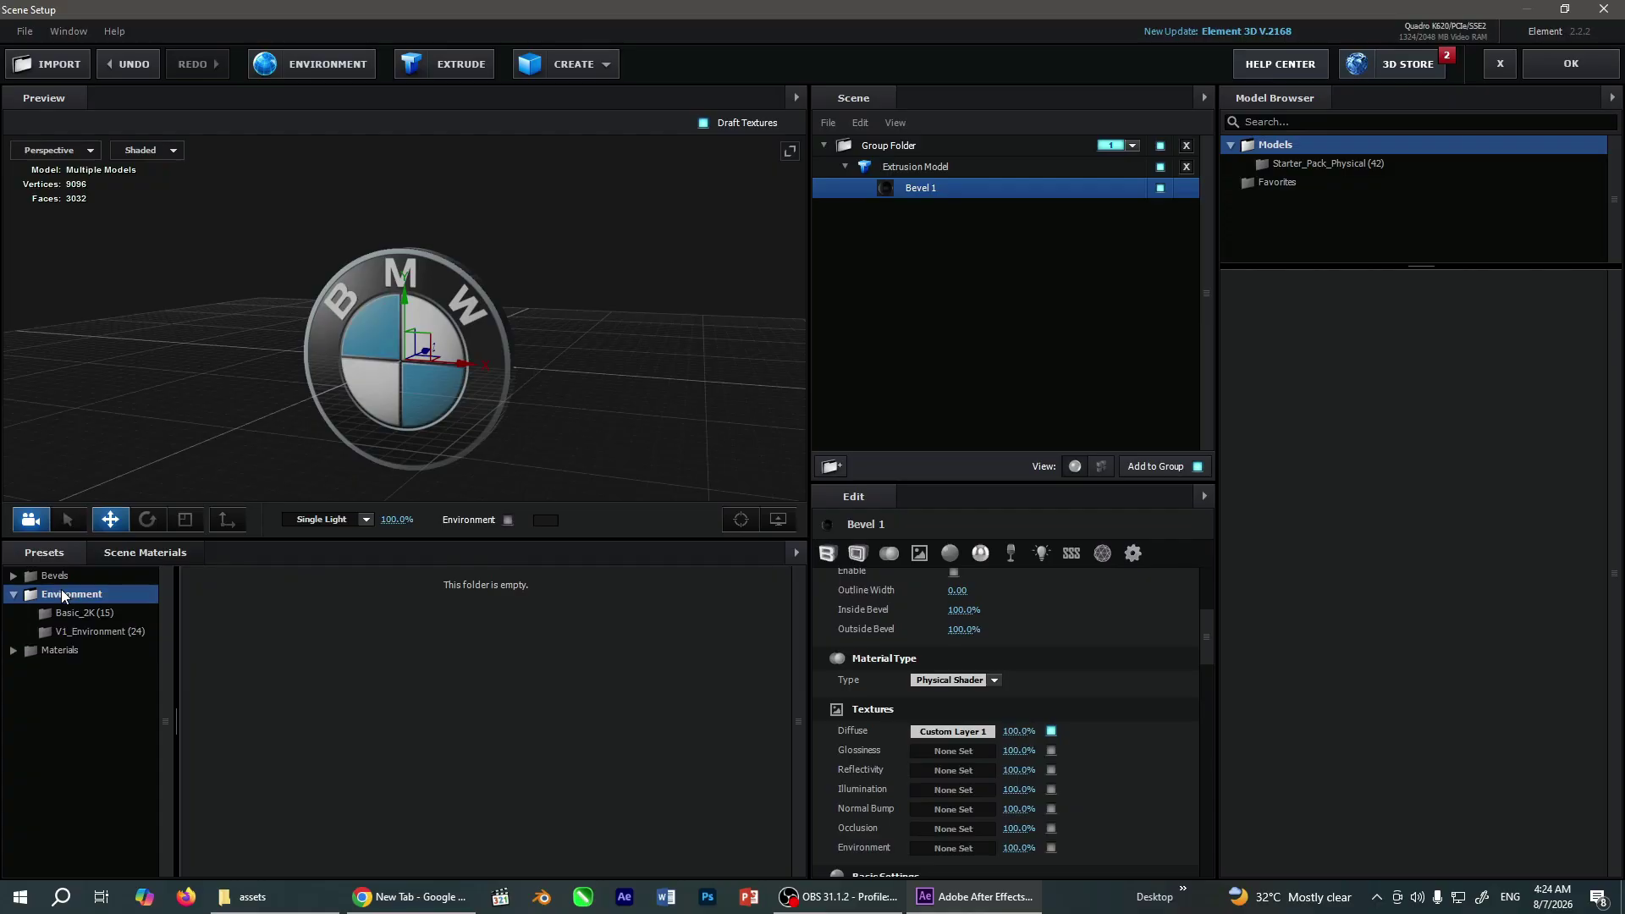
click(80, 612)
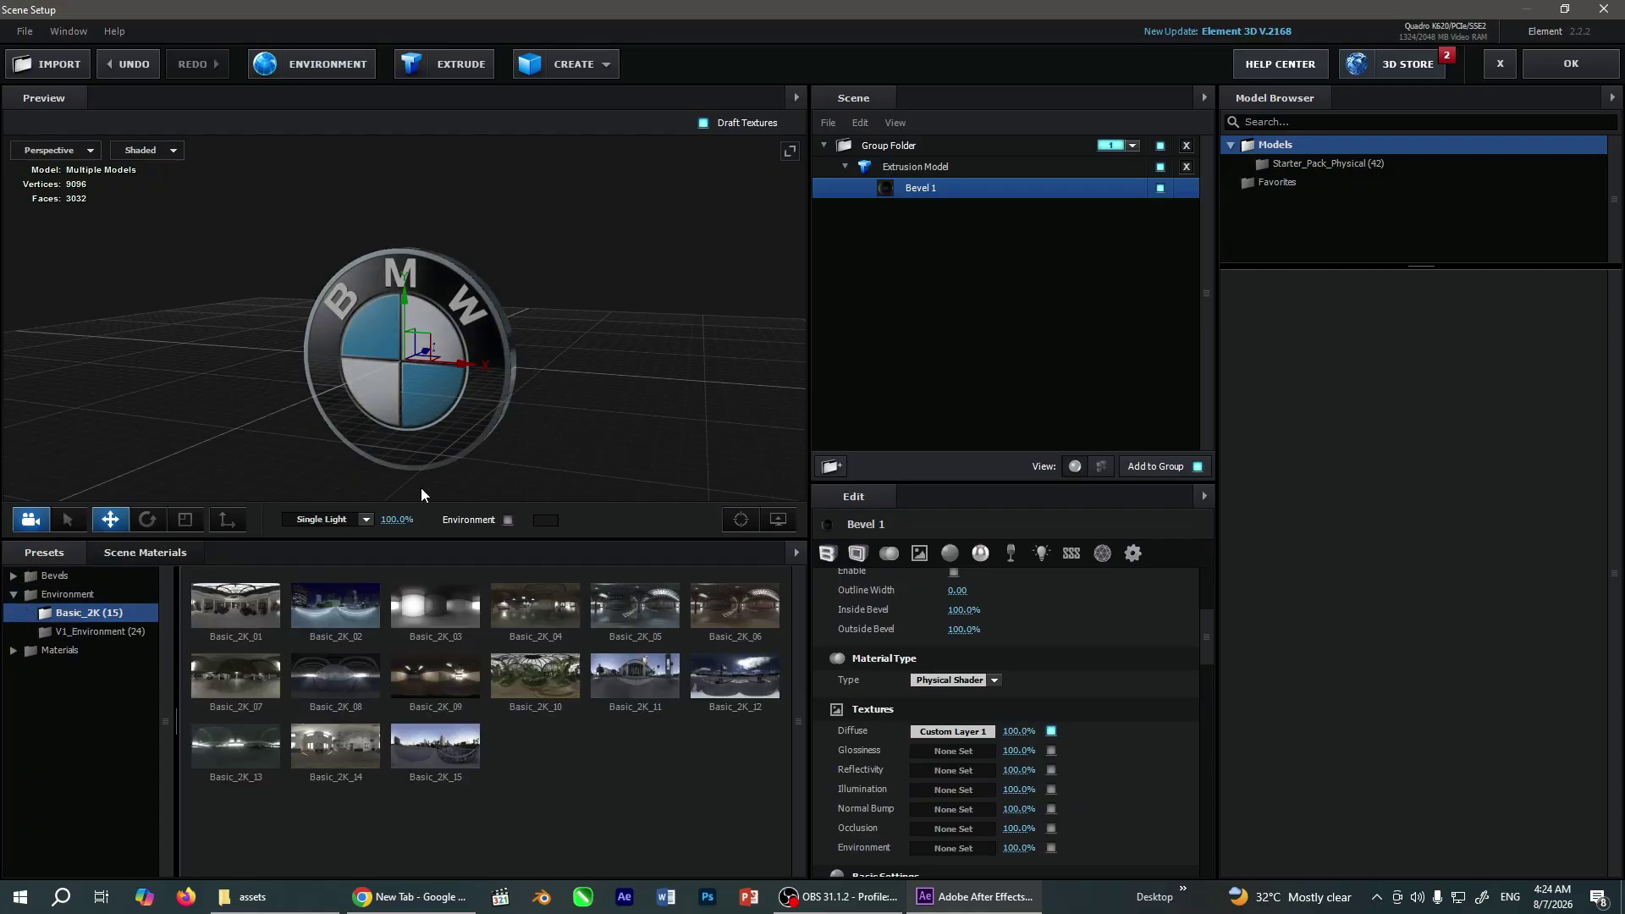
Set Bevel 1's reflectivity intensity to 5%
mouse_move(533, 387)
mouse_down()
mouse_move(451, 389)
mouse_move(508, 384)
mouse_up()
scroll(1100, 765, down, 6)
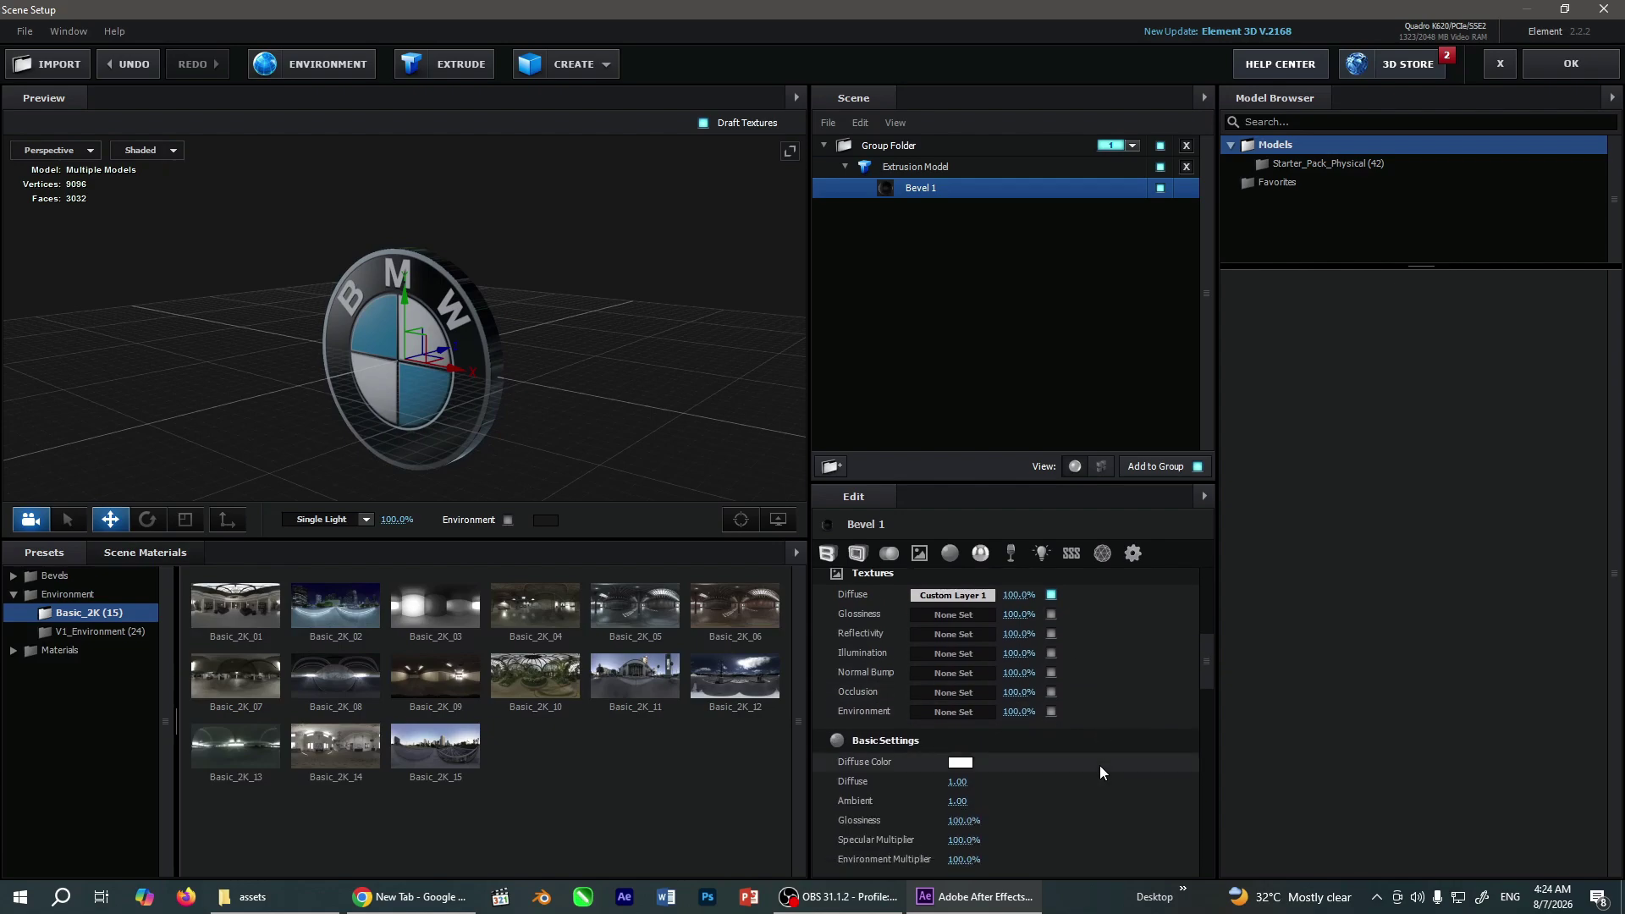
scroll(1101, 766, down, 5)
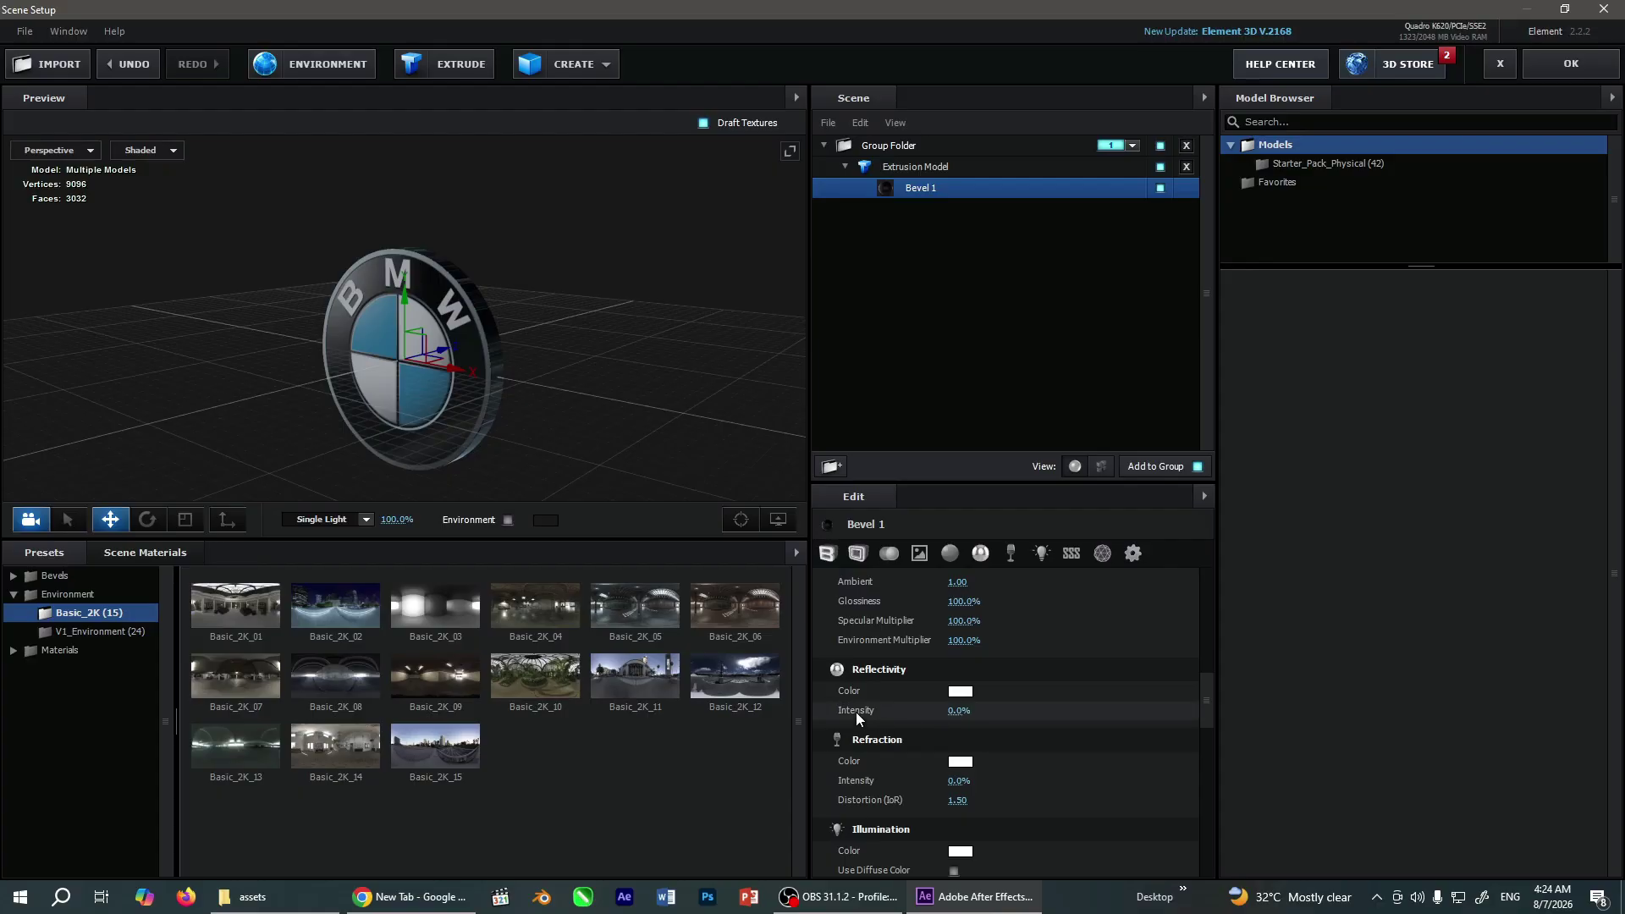
mouse_move(970, 712)
mouse_down()
mouse_move(1007, 708)
mouse_move(938, 715)
mouse_up()
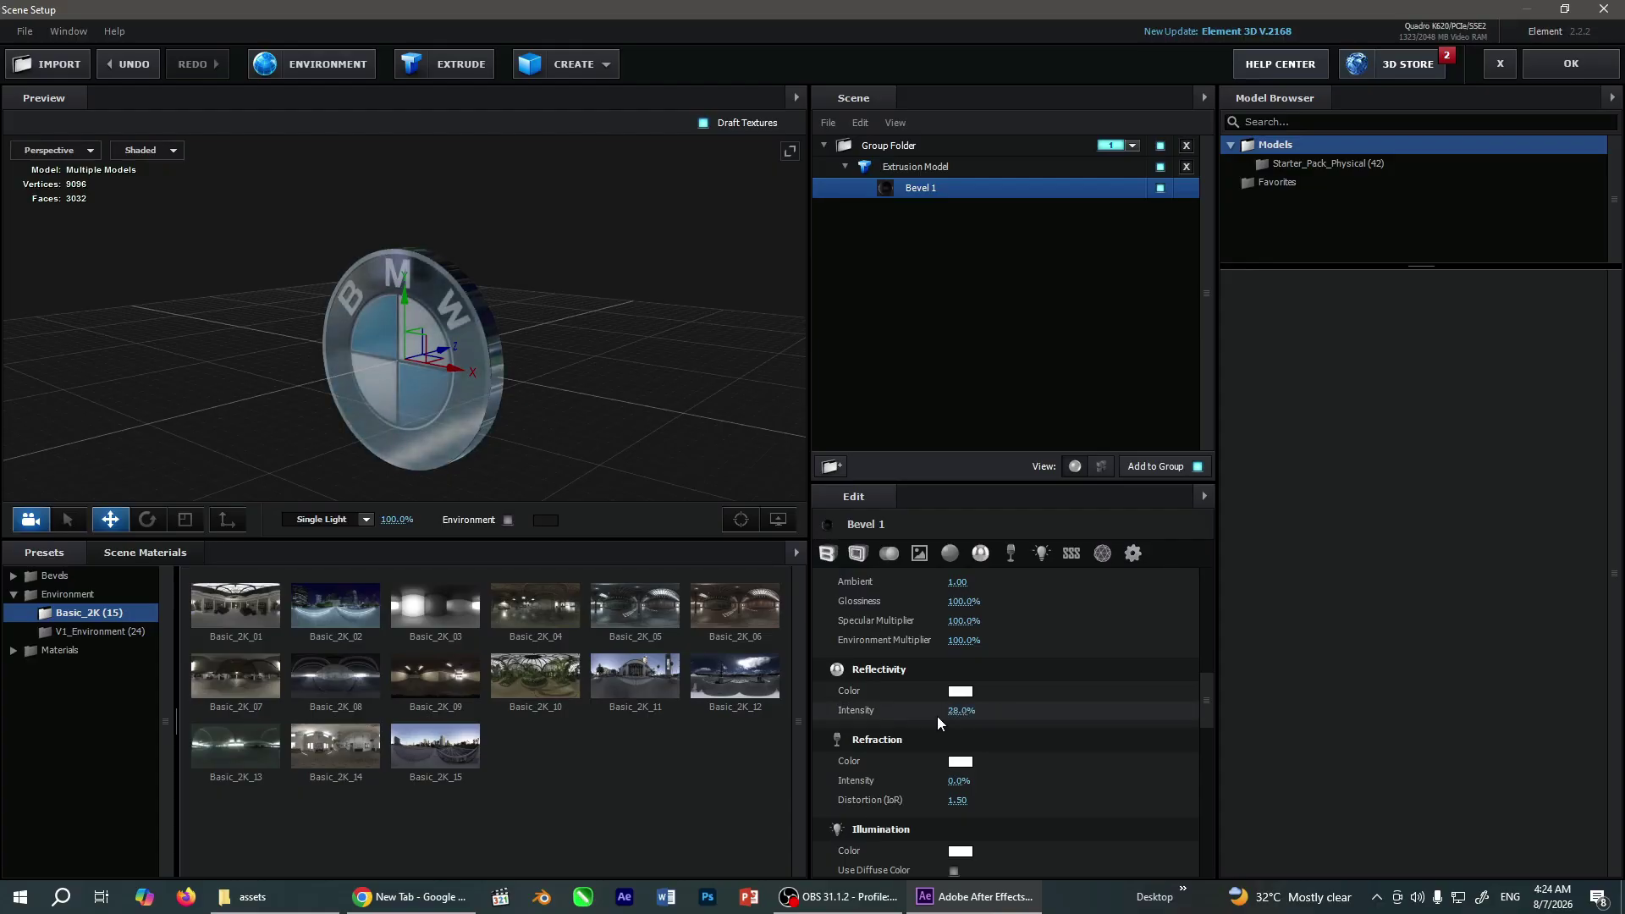
click(960, 711)
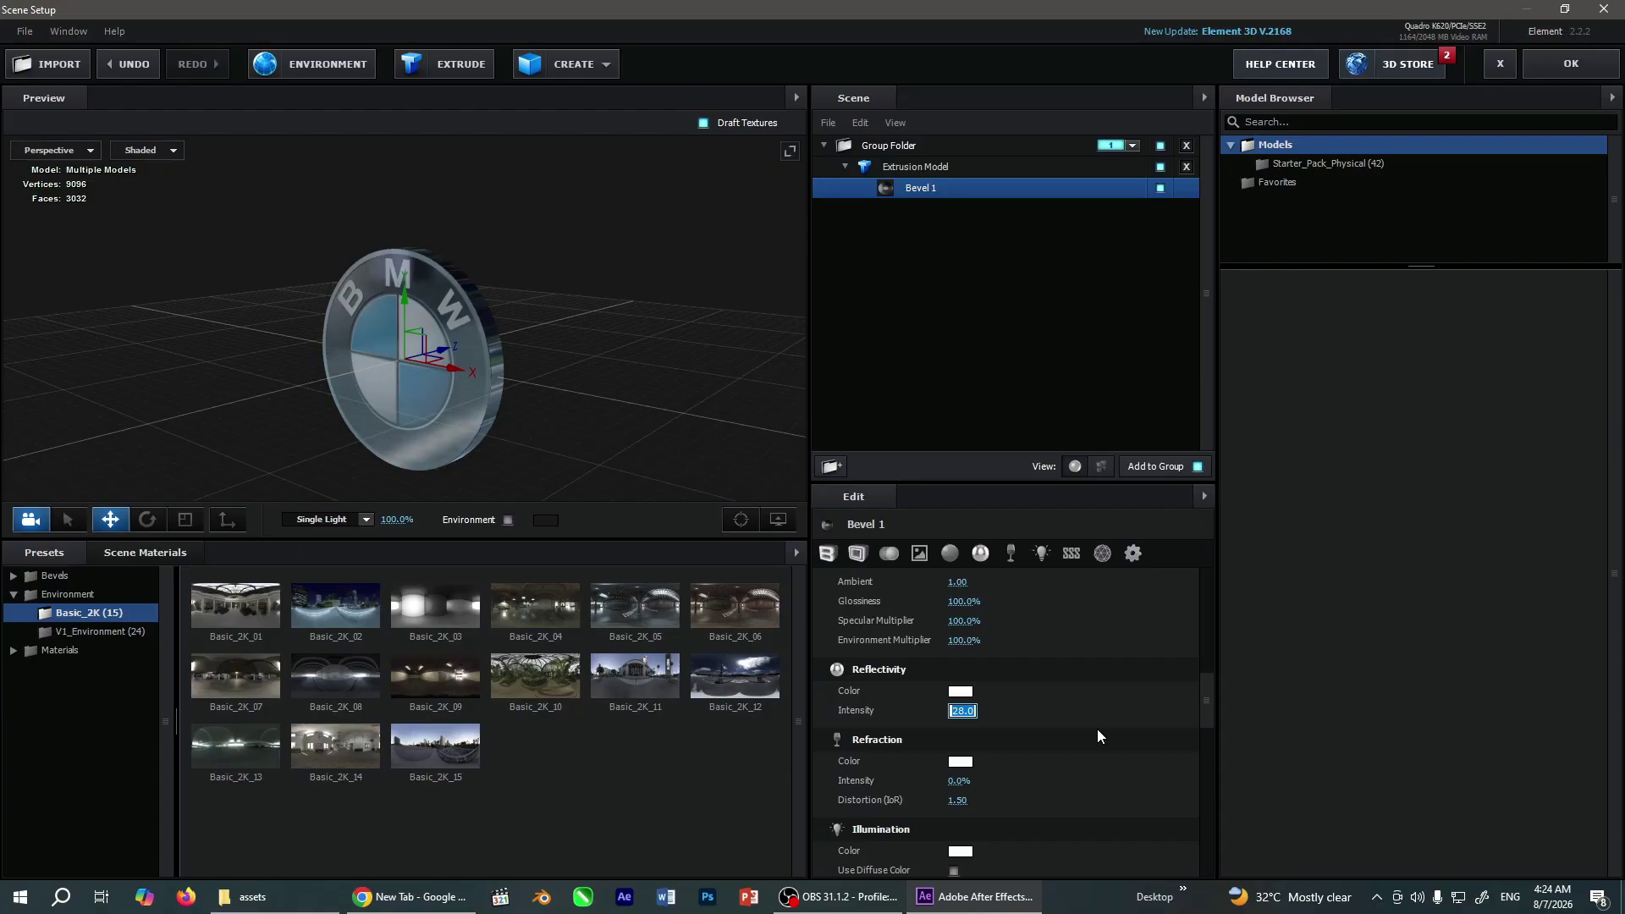
text(5)
key(Return)
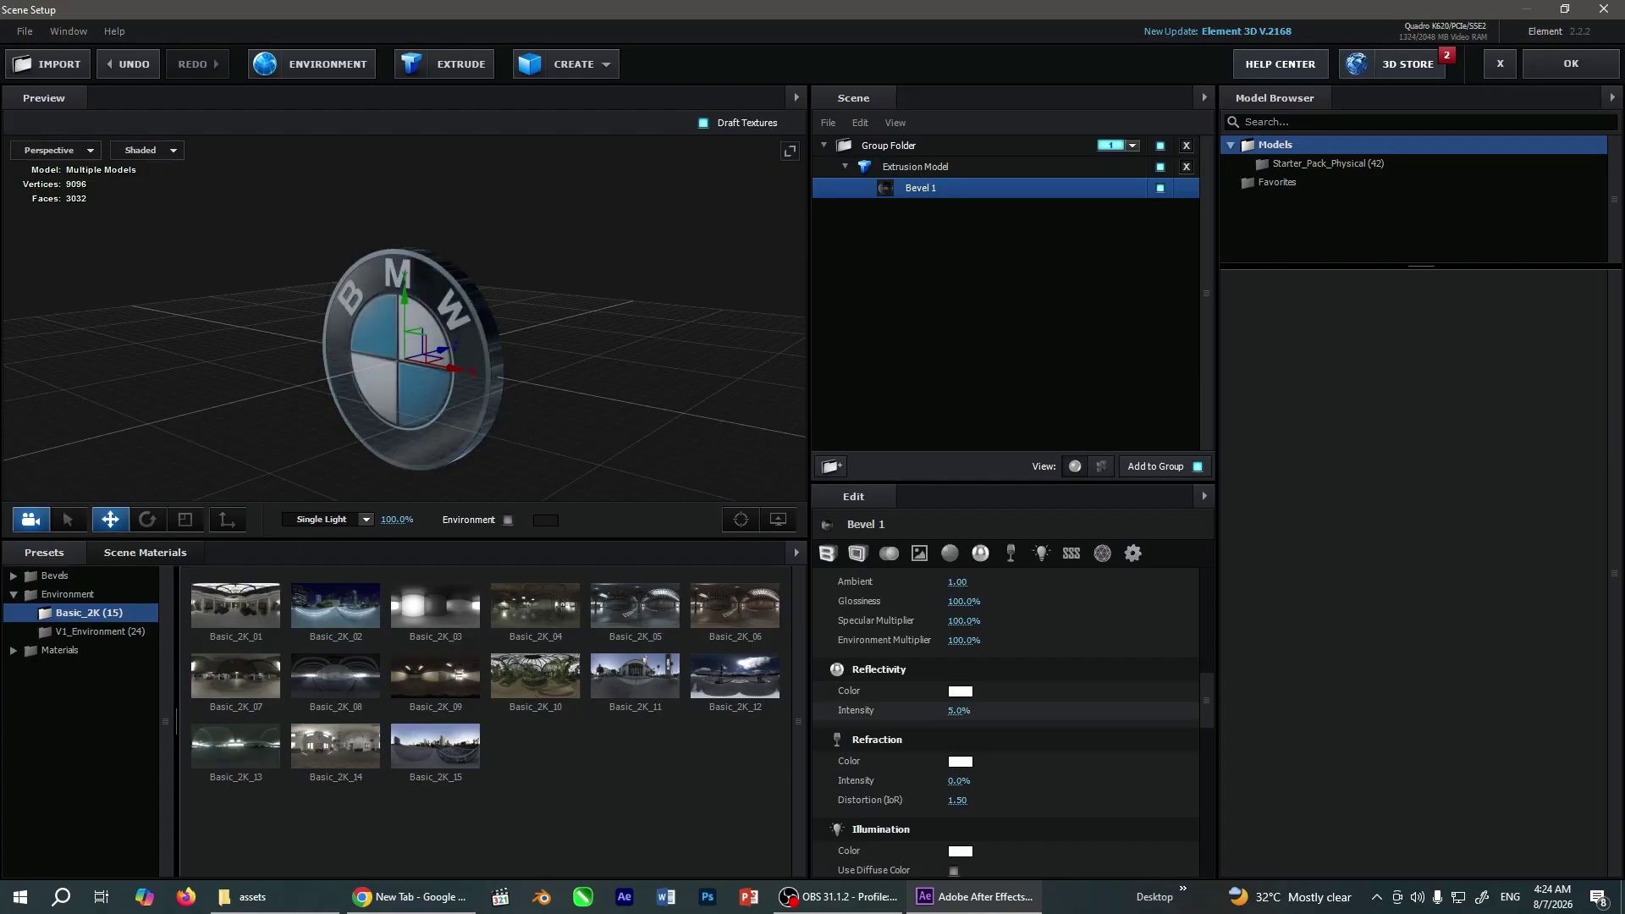
Set Bevel 1's Diffuse intensity to 5 in the basic material settings
scroll(979, 698, up, 3)
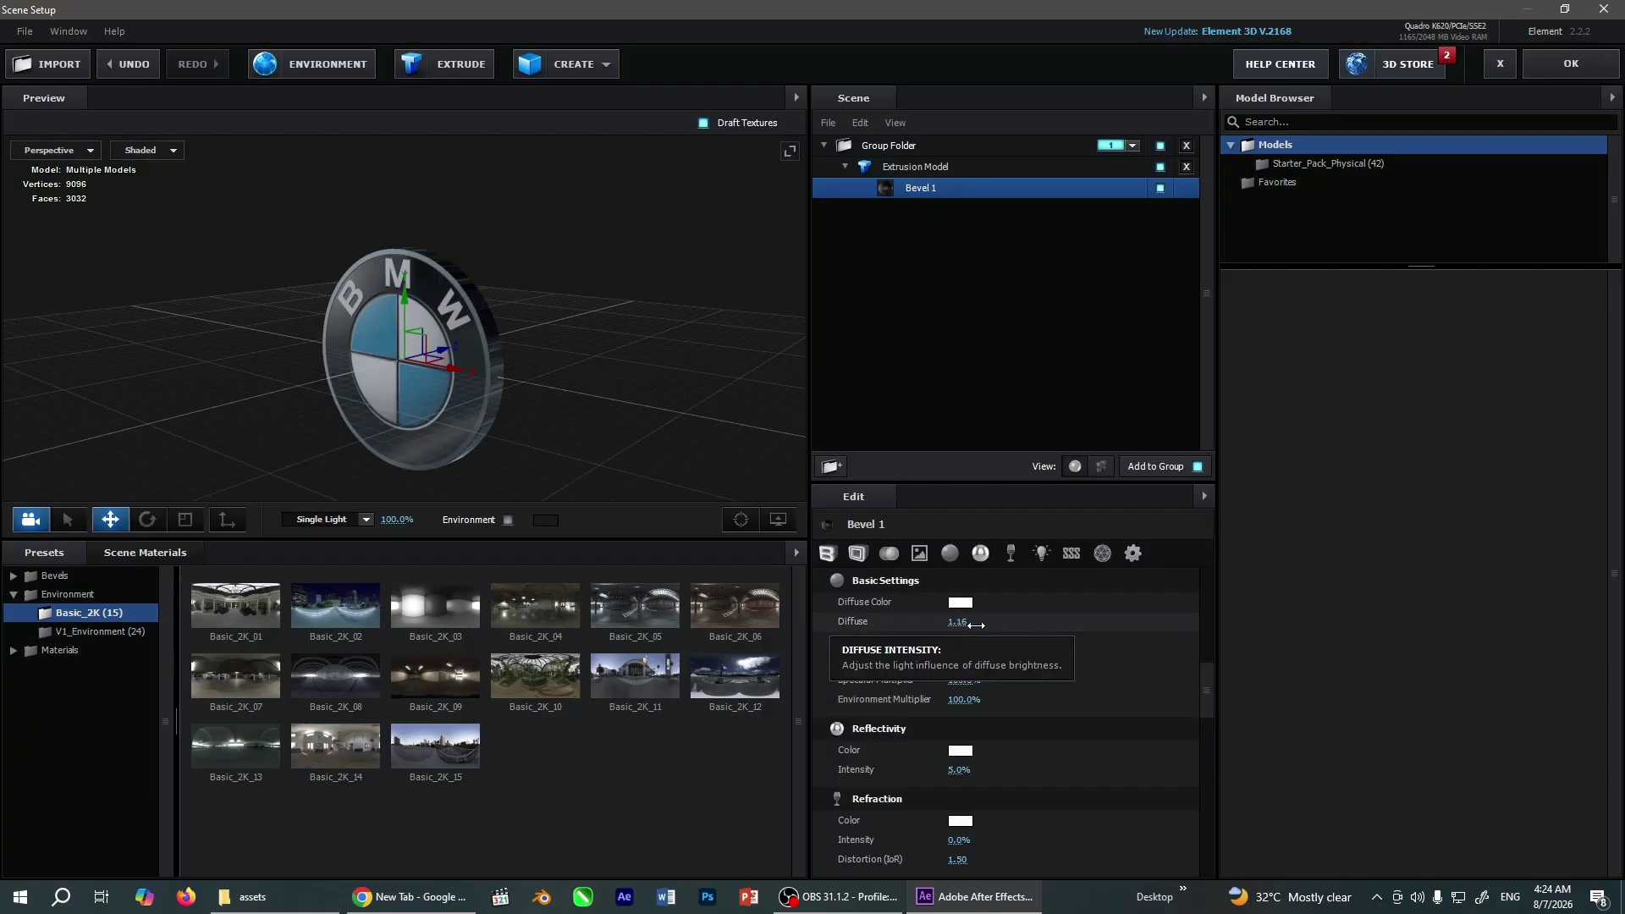
drag(959, 624, 1298, 628)
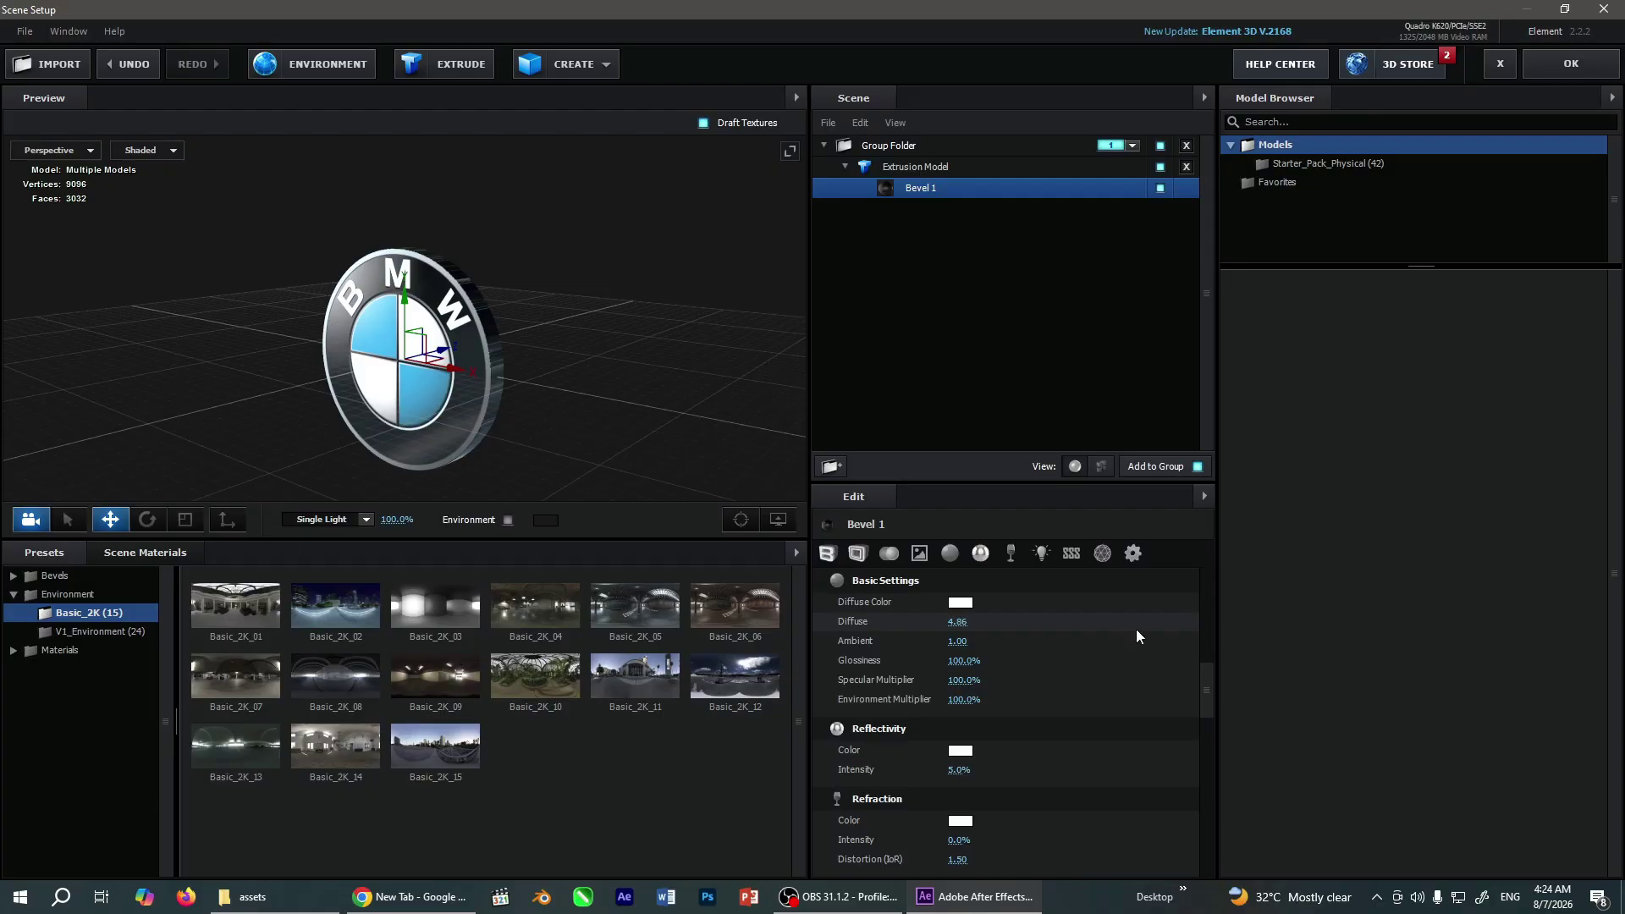
drag(962, 621, 1131, 625)
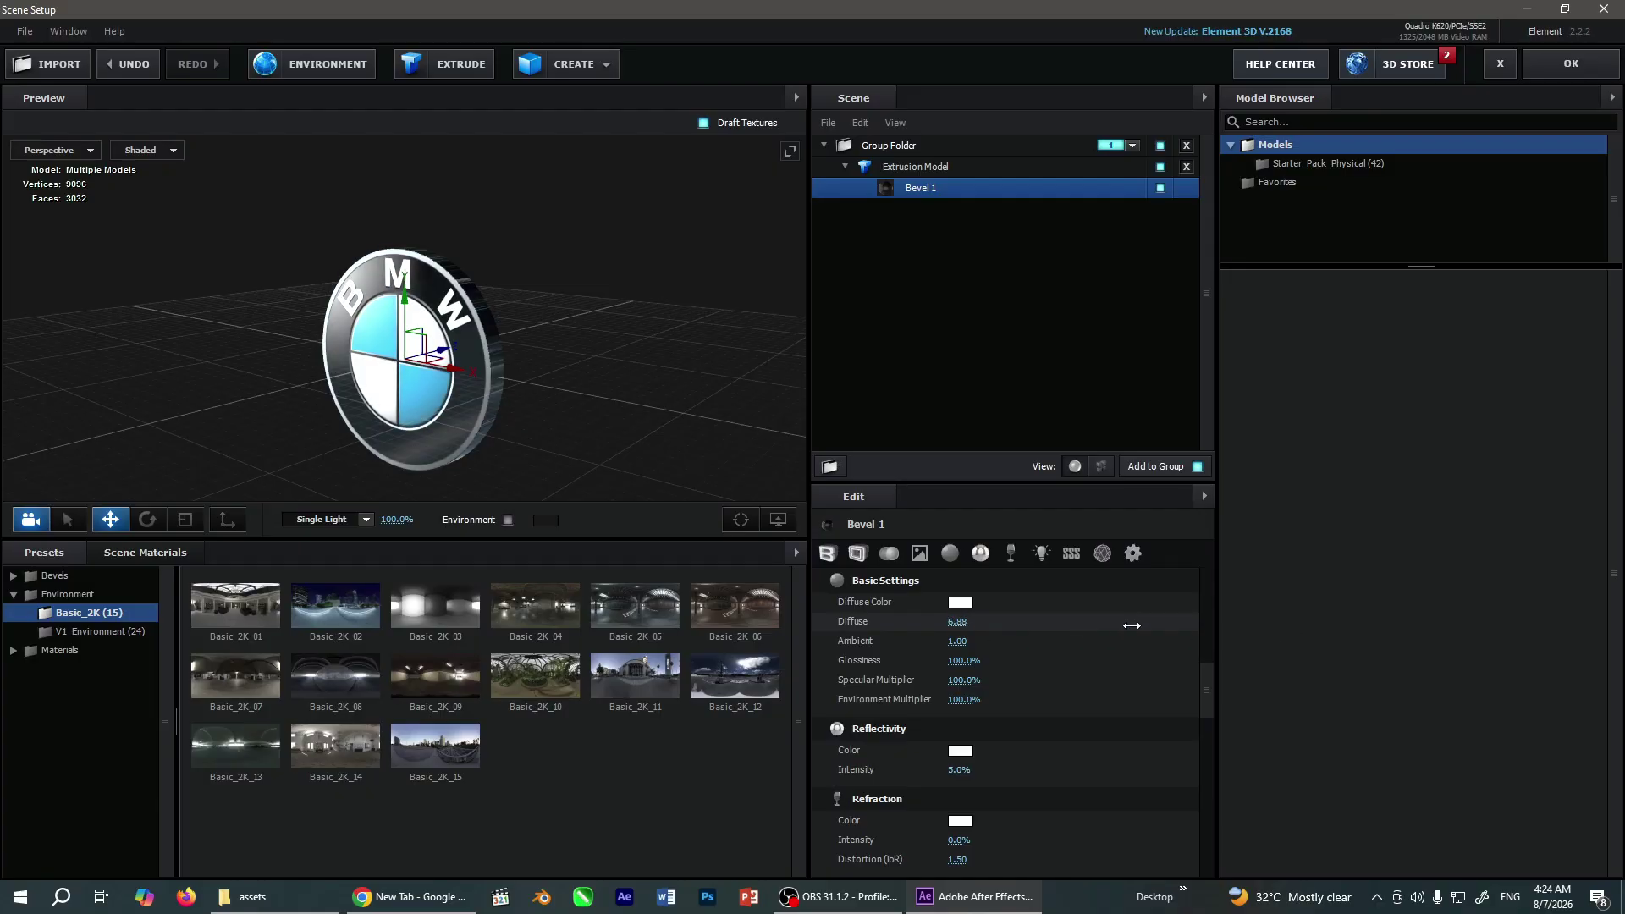
drag(567, 438, 520, 450)
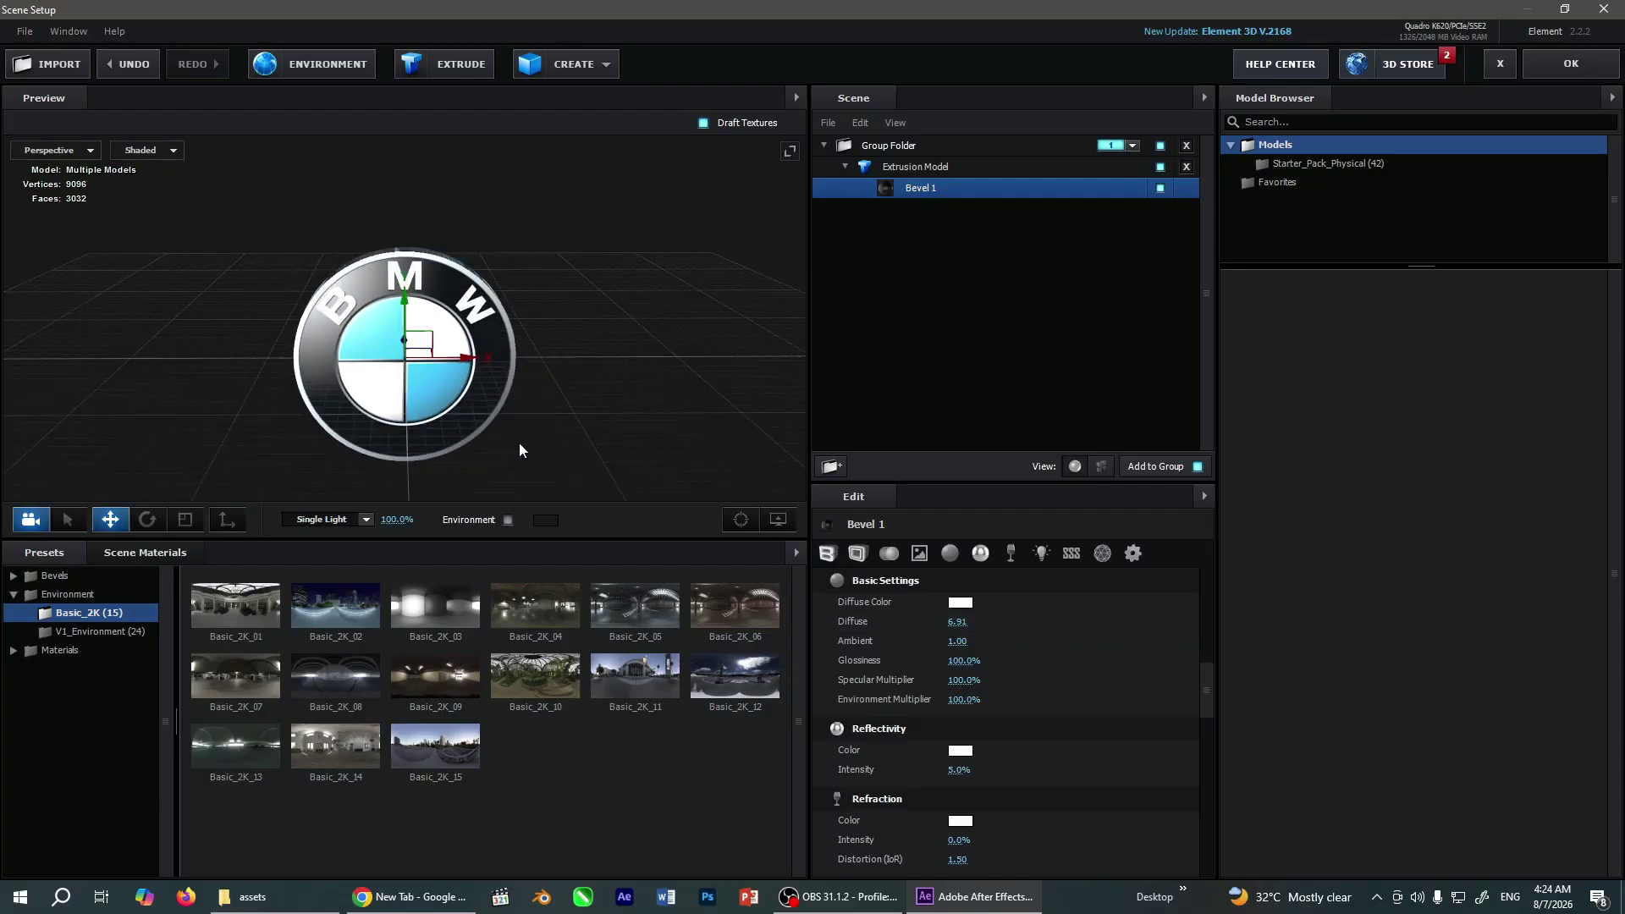
click(956, 622)
text(5)
key(Return)
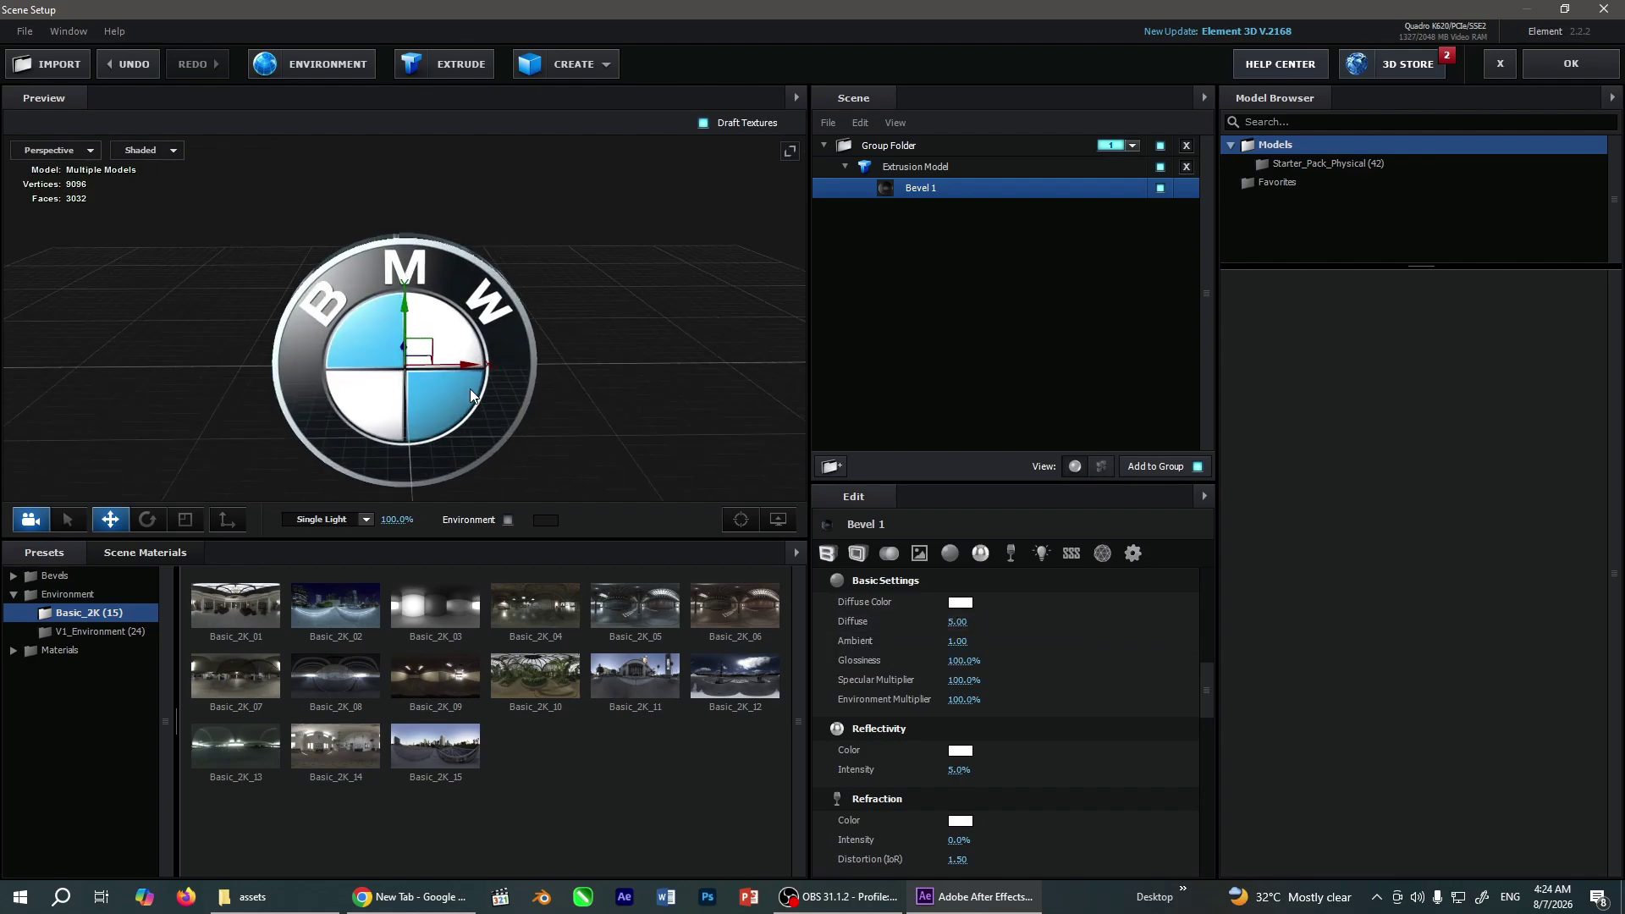
Reduce Bevel 1's Expand Edges to -0.68 while checking the extruded logo's side edge
drag(470, 389, 438, 340)
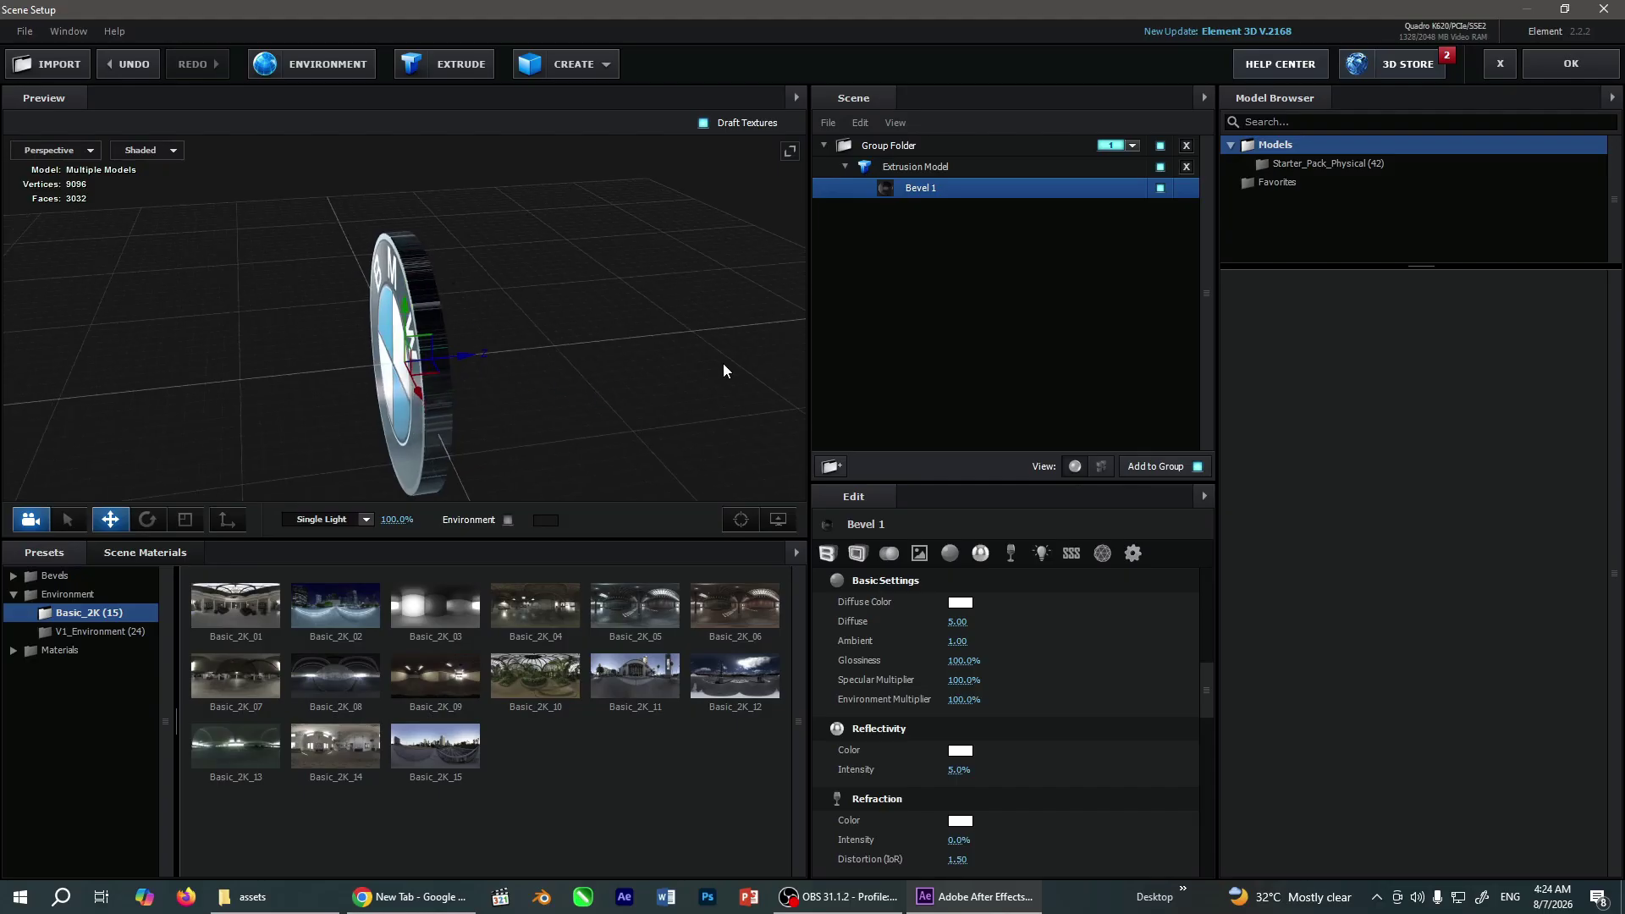
scroll(1019, 662, up, 5)
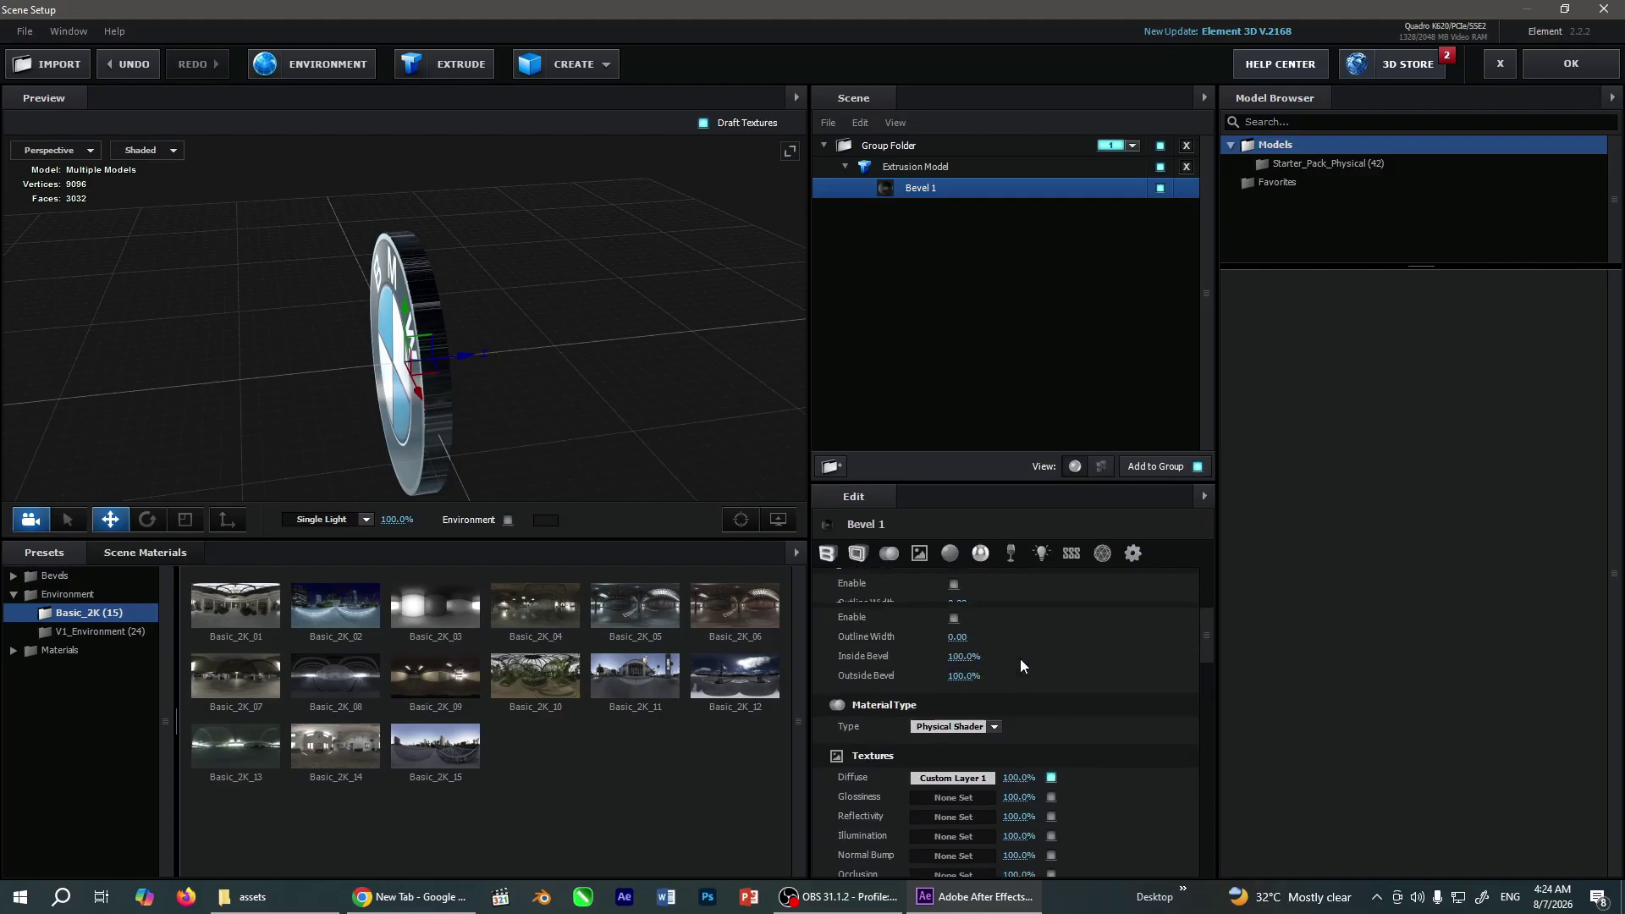
scroll(1020, 666, up, 3)
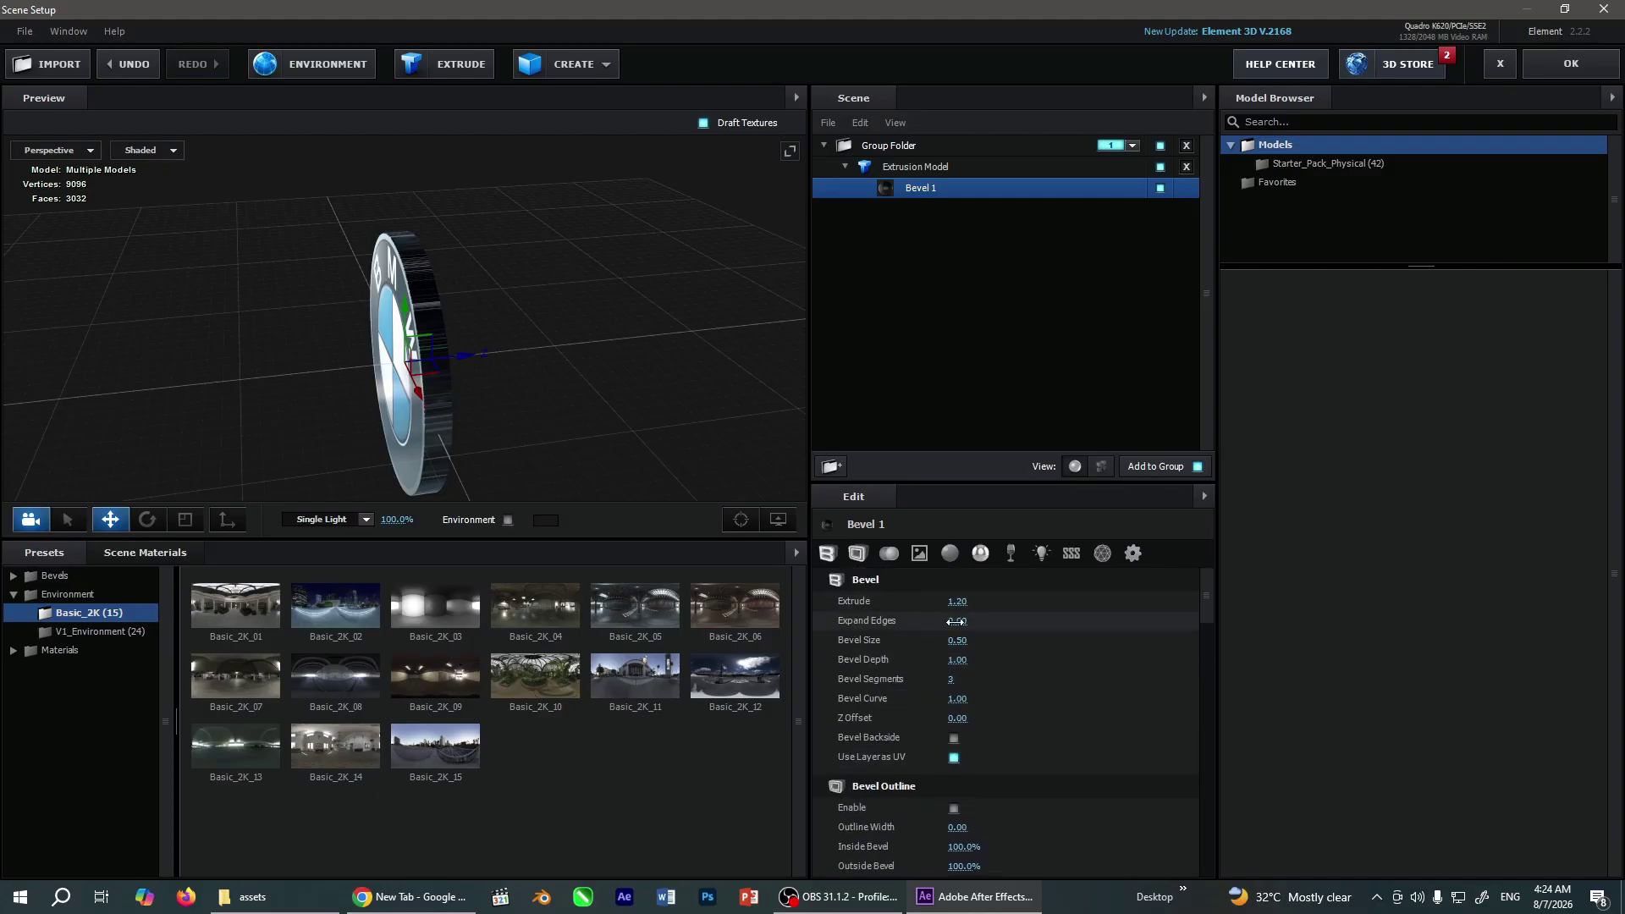
drag(955, 623, 899, 619)
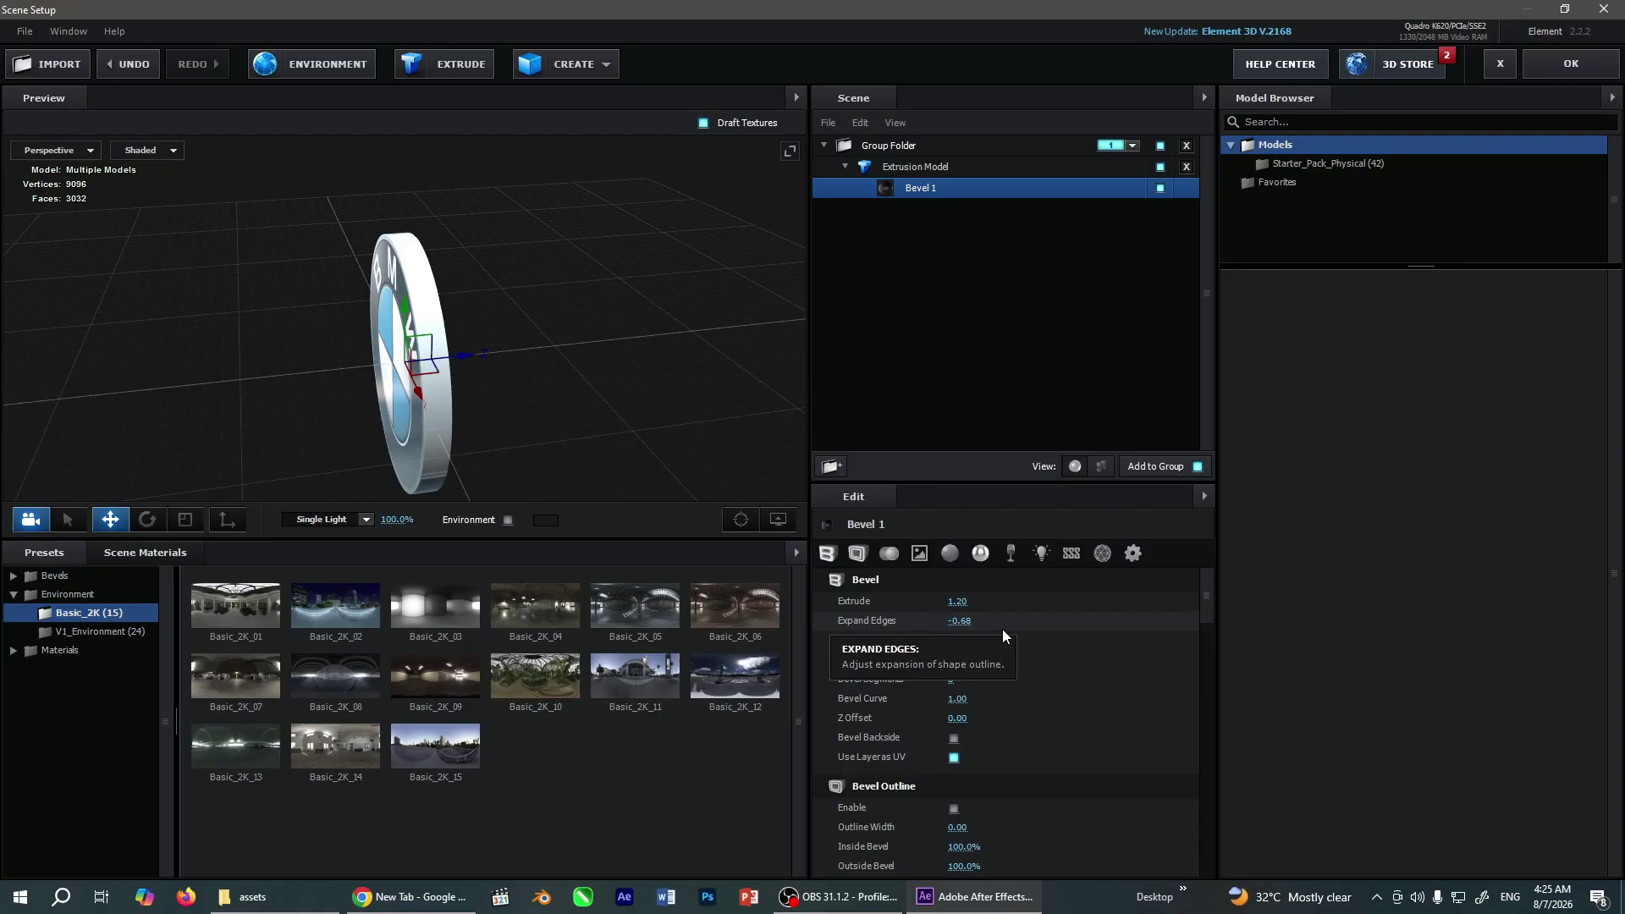
Set Bevel 1's Expand Edges to -1, check the logo from its front, and accept the scene setup
click(962, 622)
text(-)
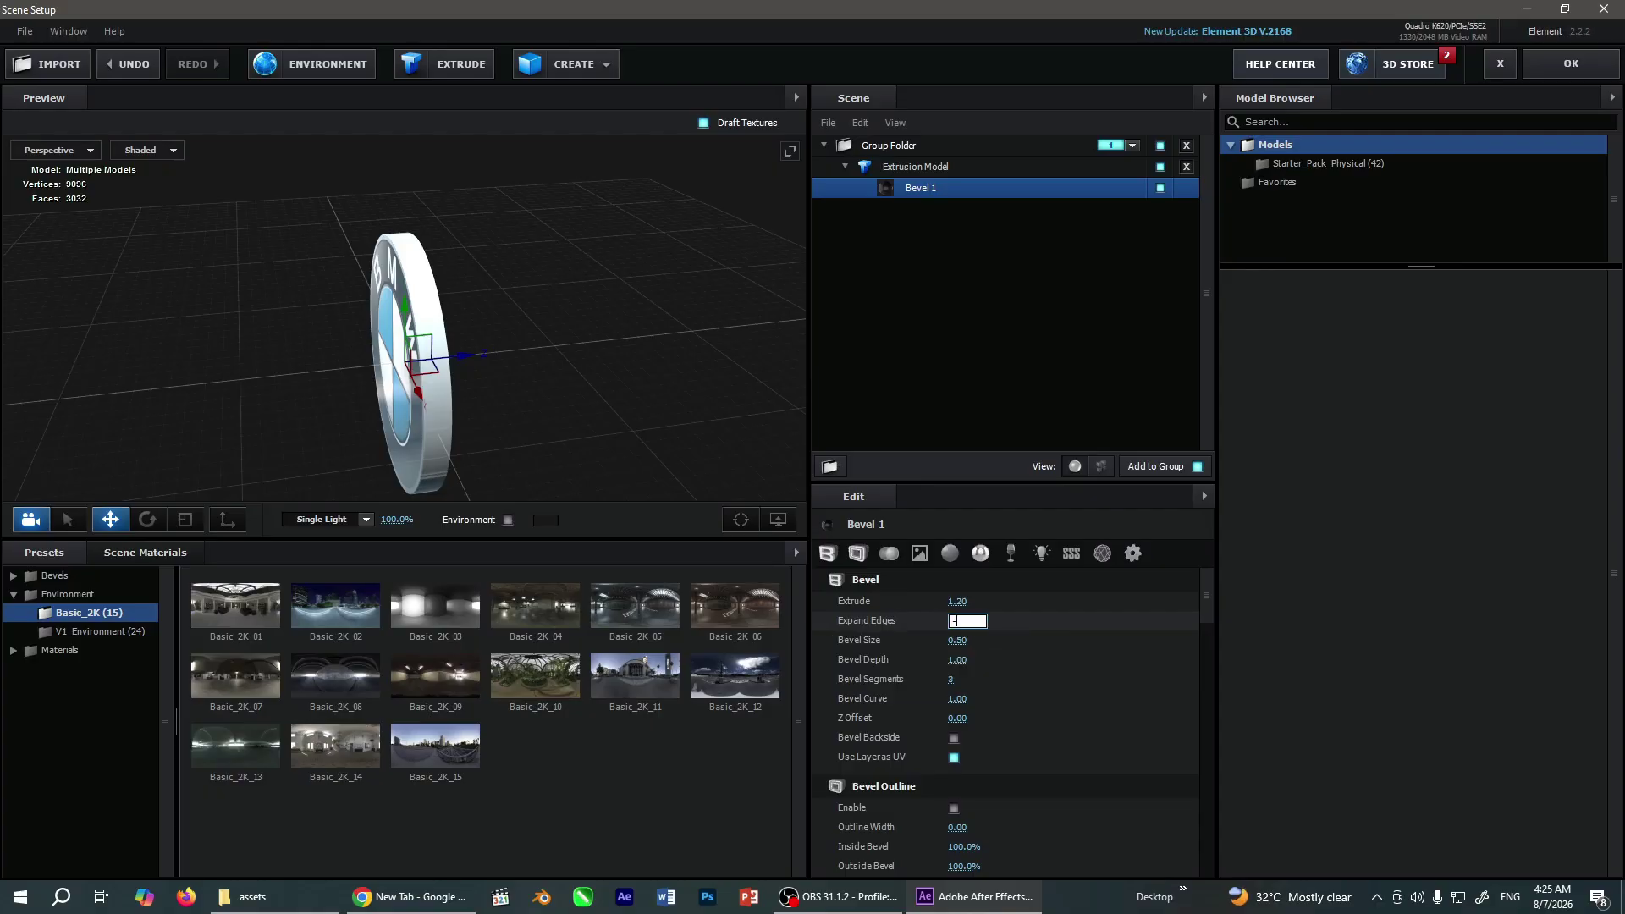
text(1)
key(Return)
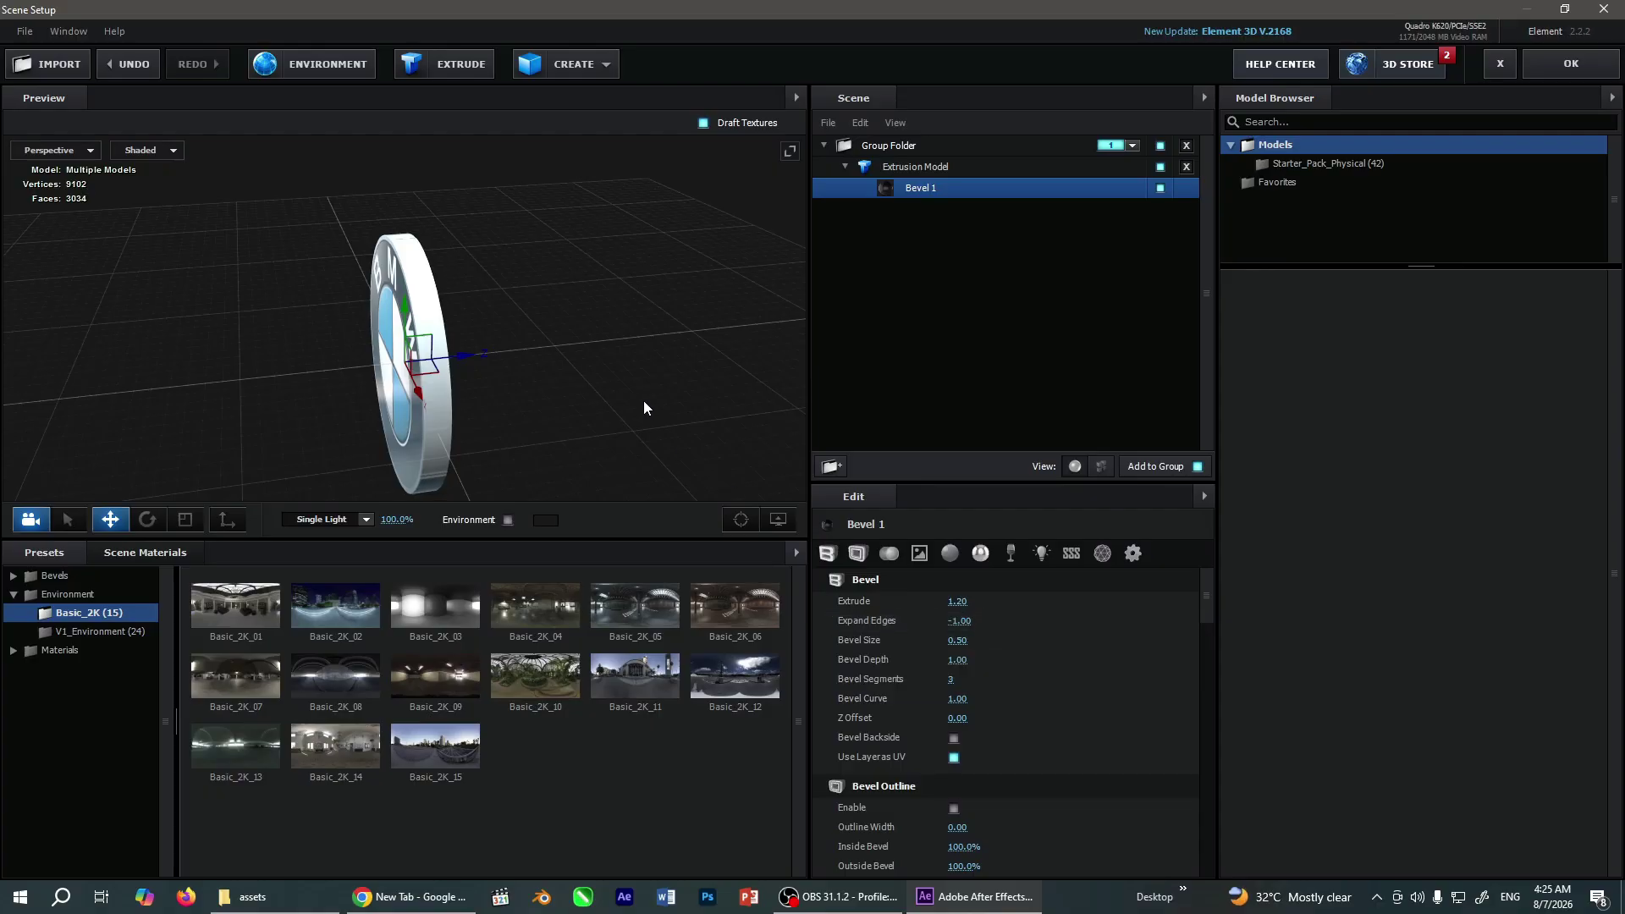
drag(644, 408, 438, 412)
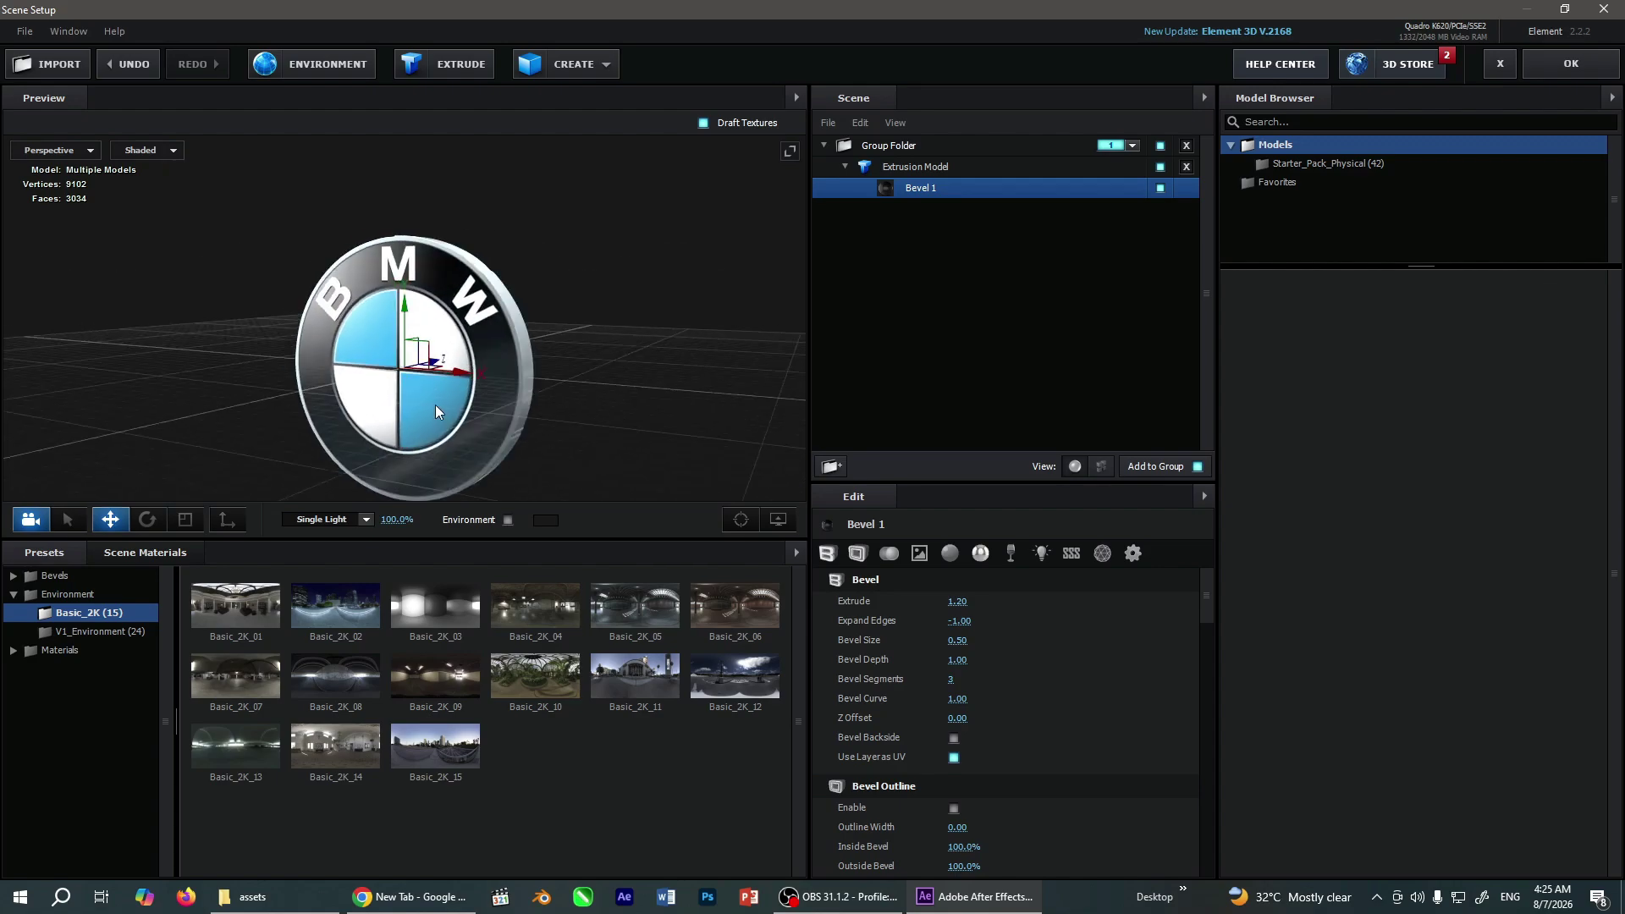
click(1571, 63)
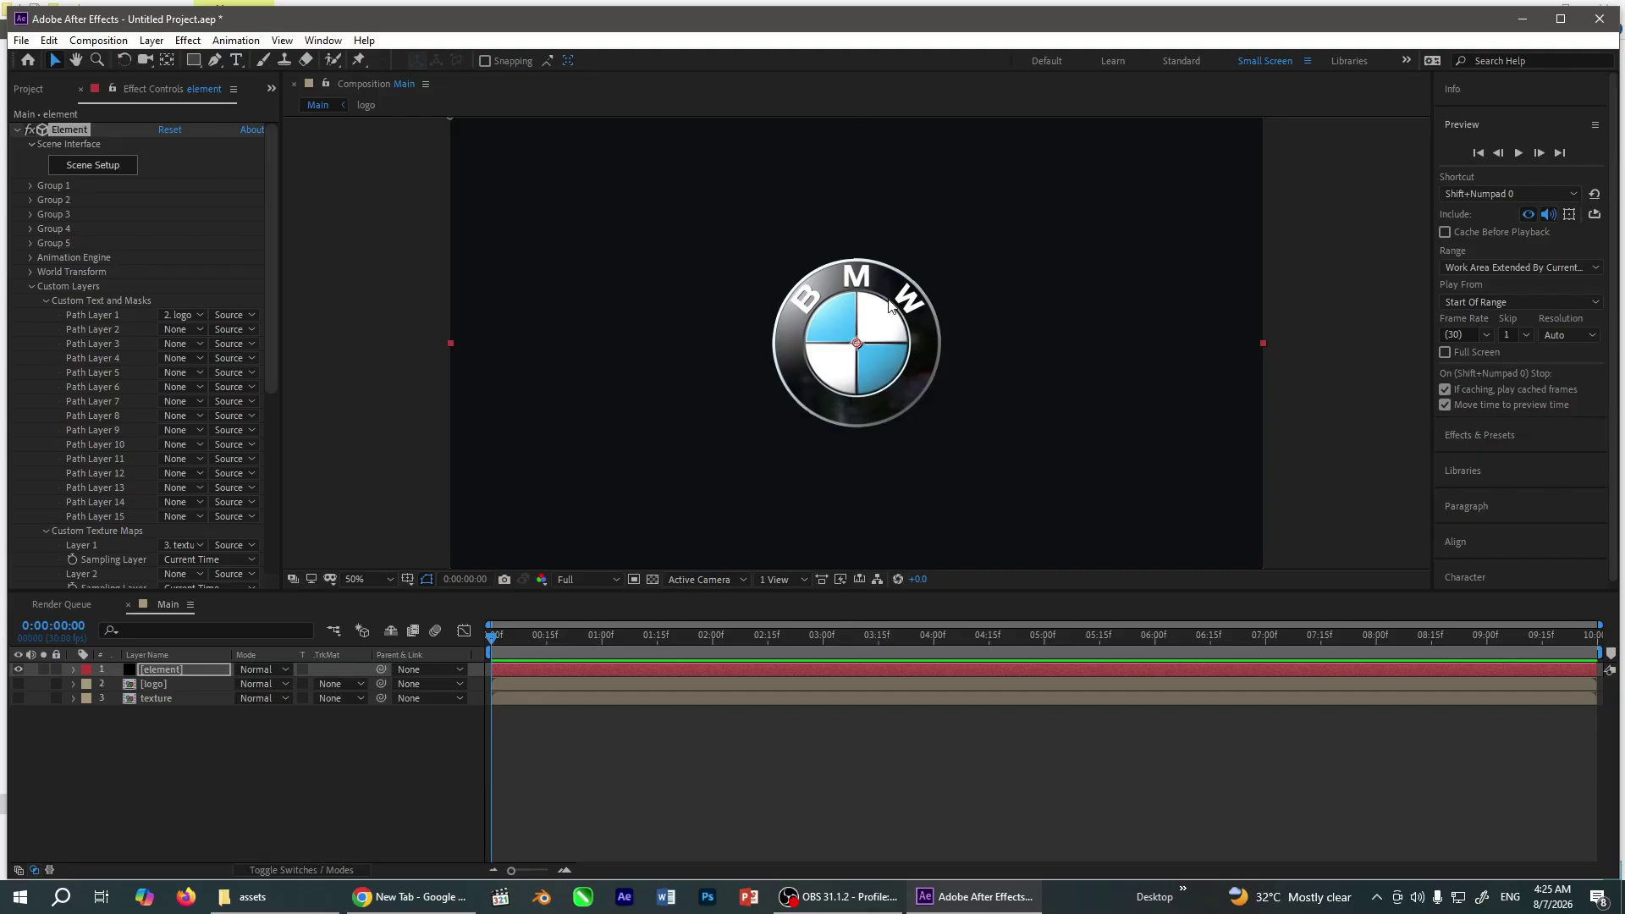
click(215, 758)
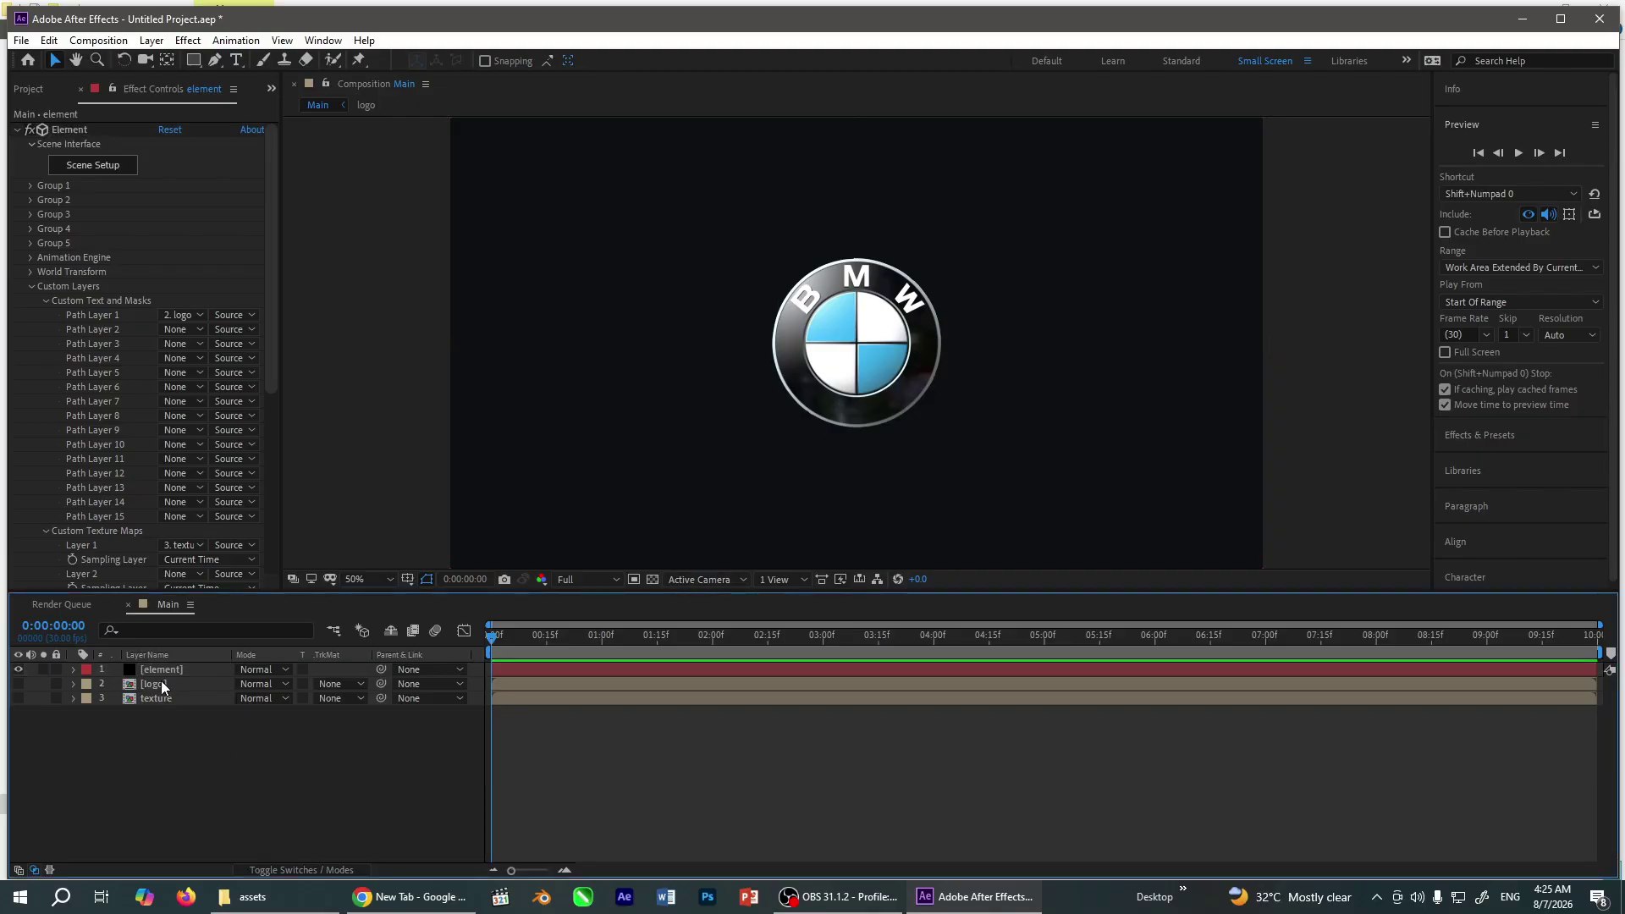
click(164, 673)
click(195, 747)
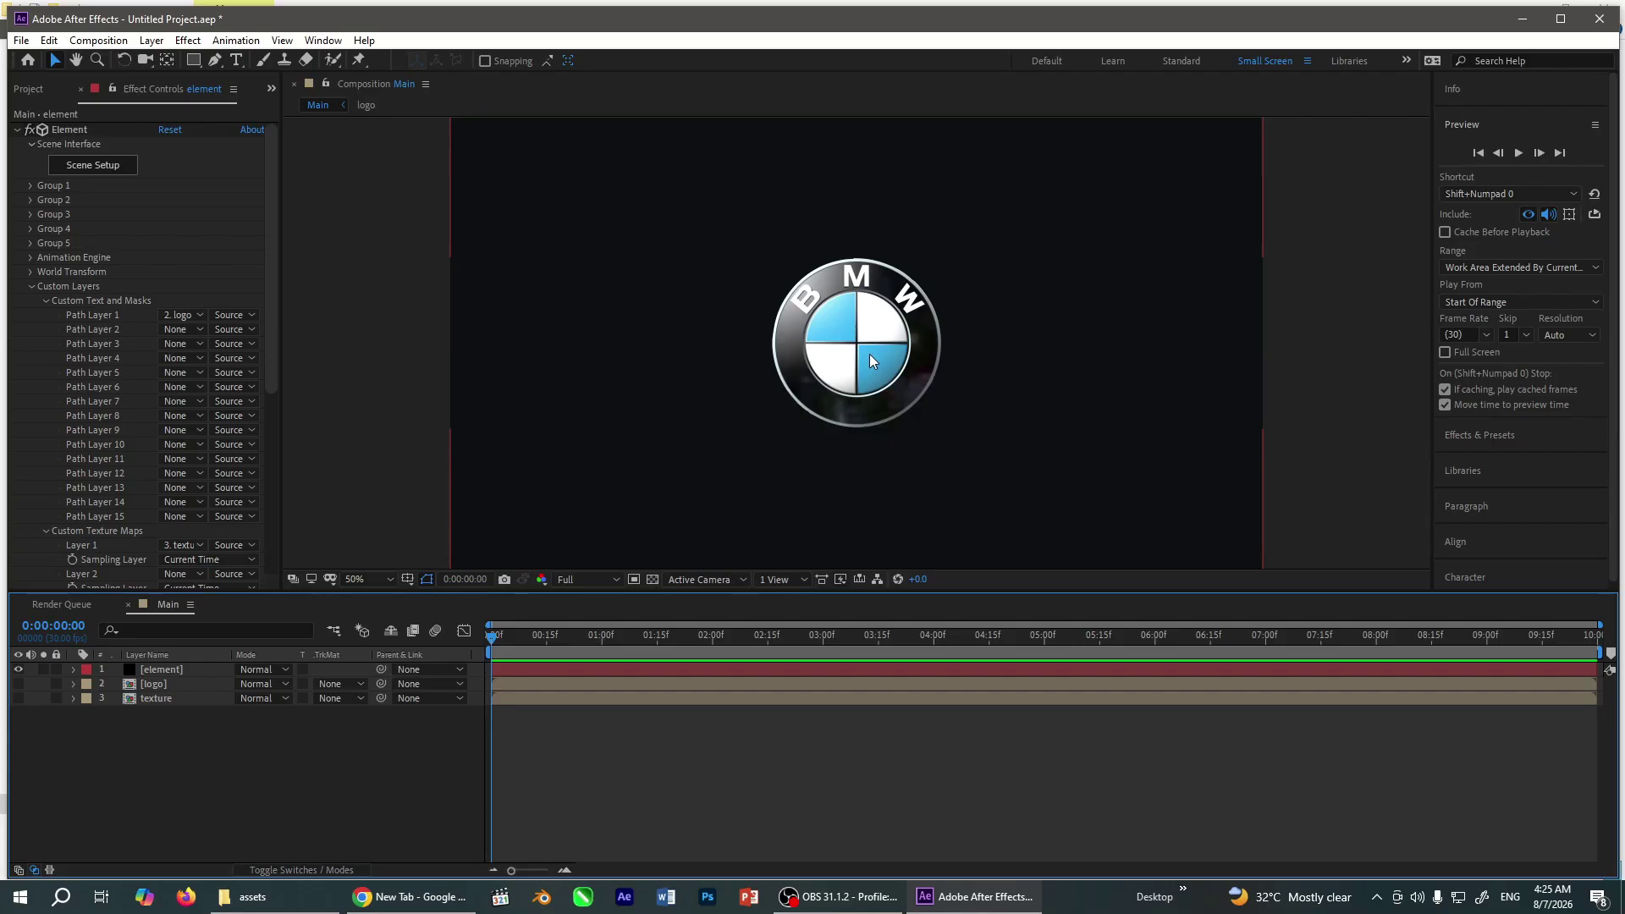
click(162, 671)
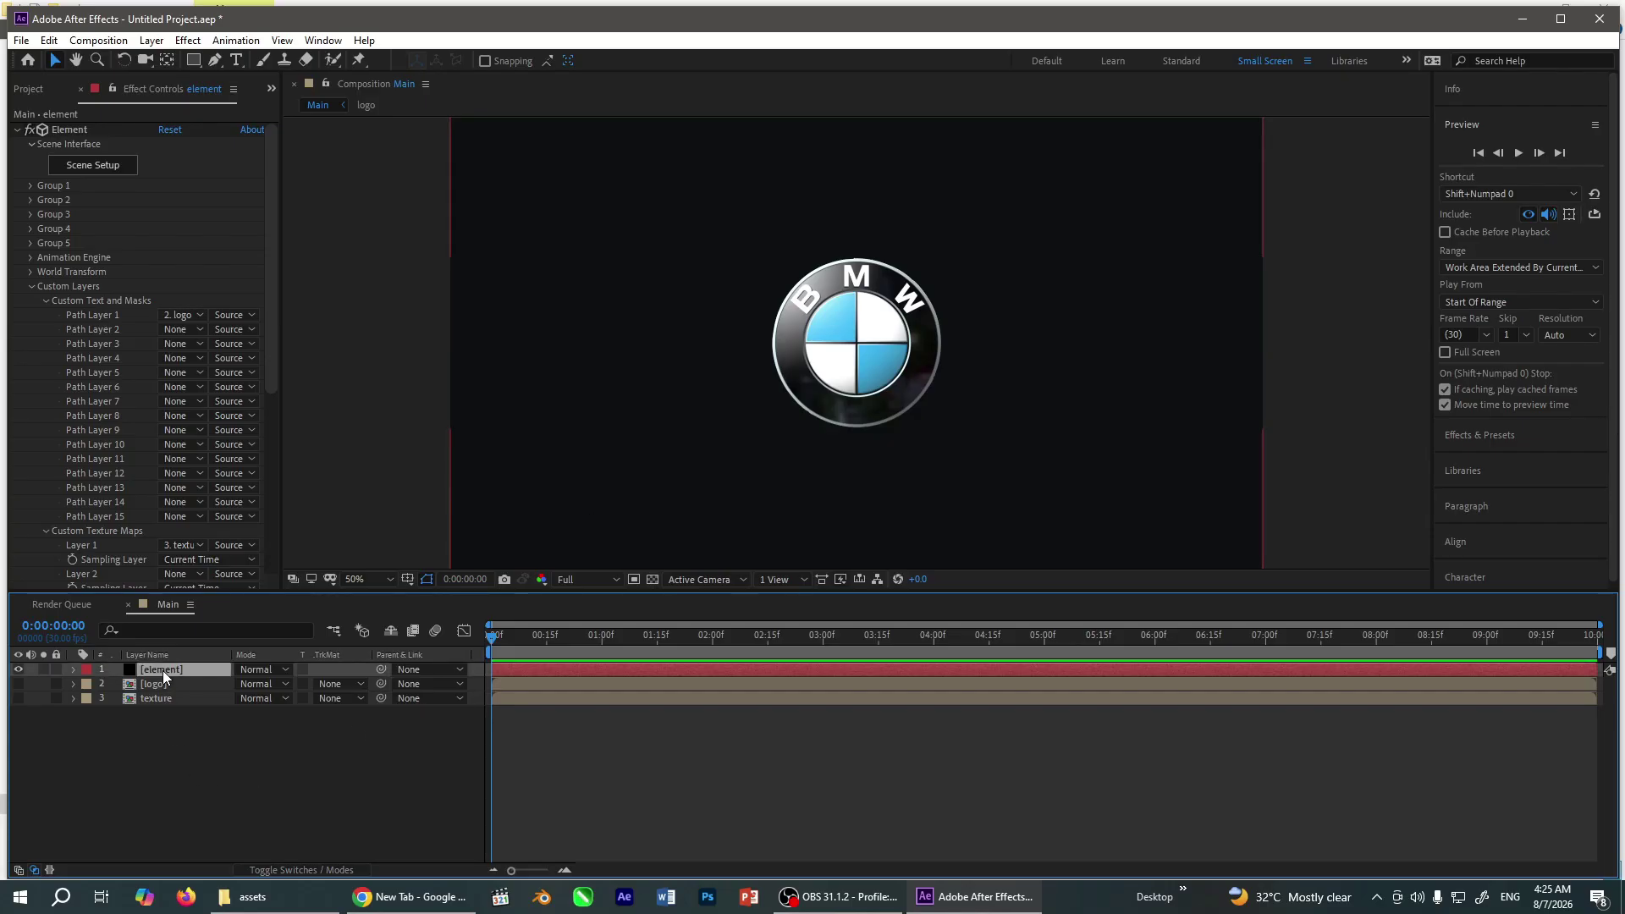
click(181, 738)
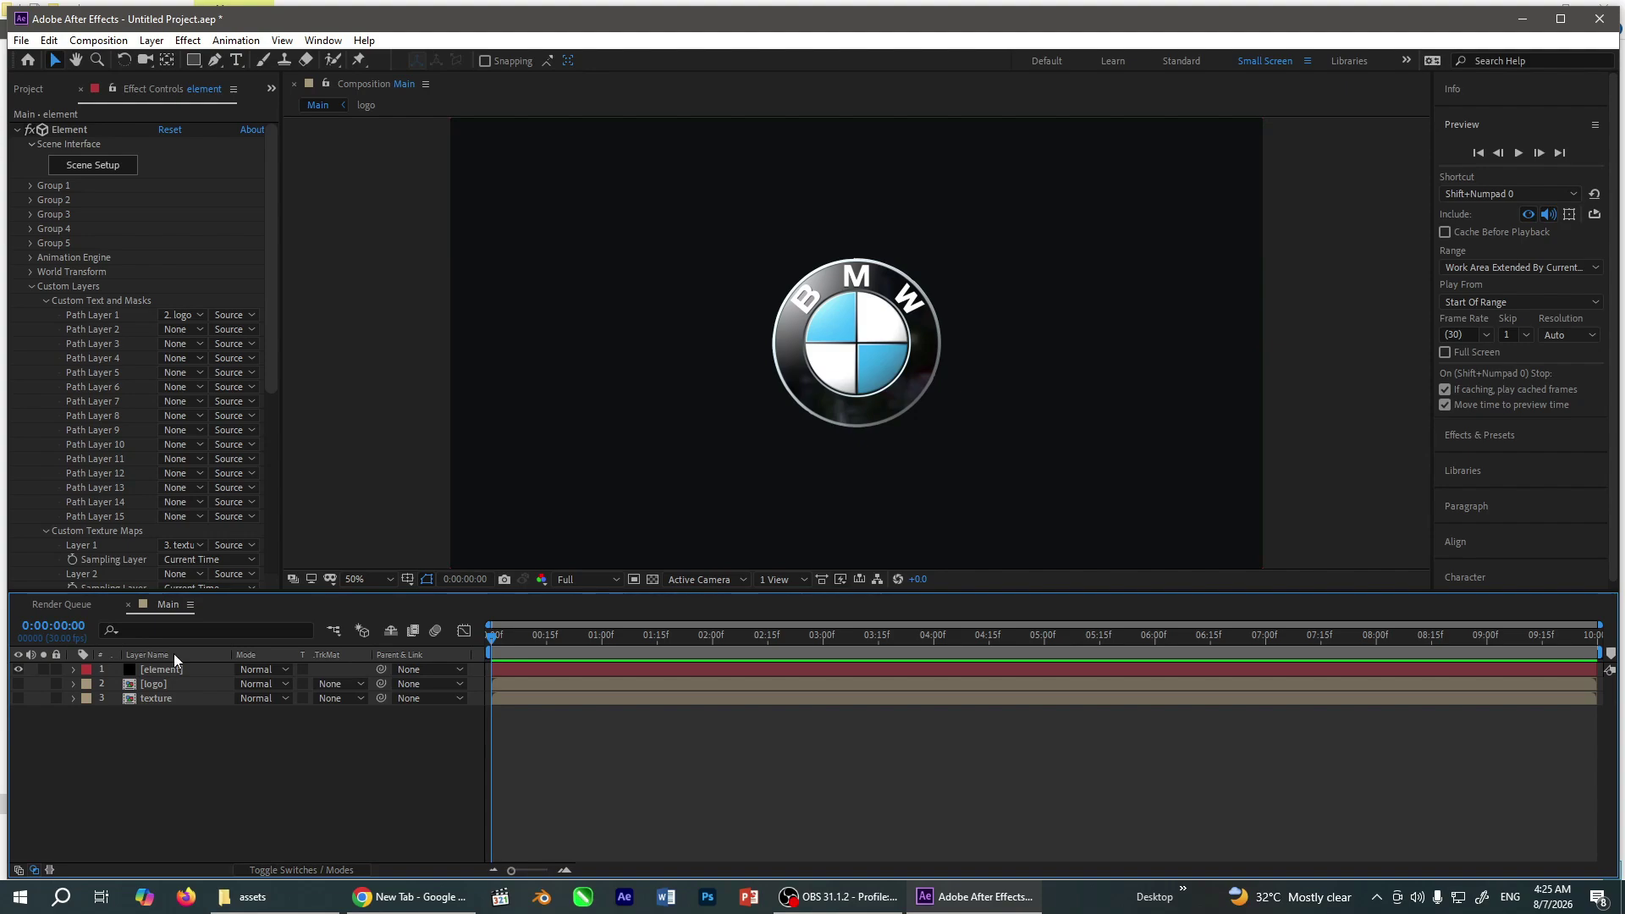
Add a two-node camera layer with the 35mm preset to the Main composition
click(151, 41)
mouse_move(195, 61)
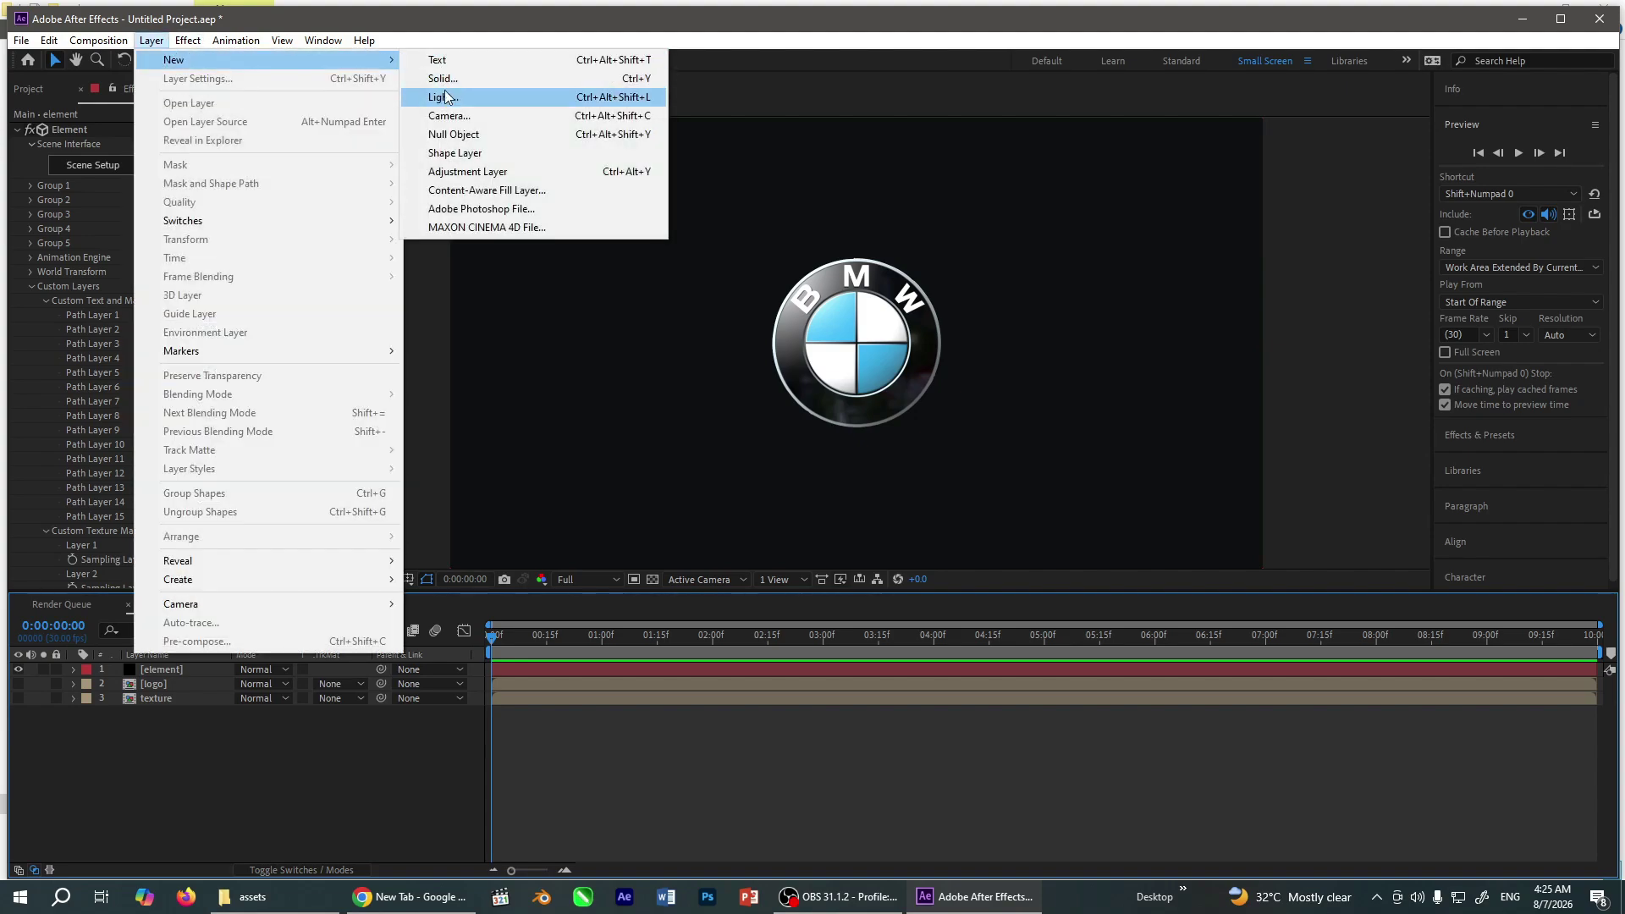
click(445, 116)
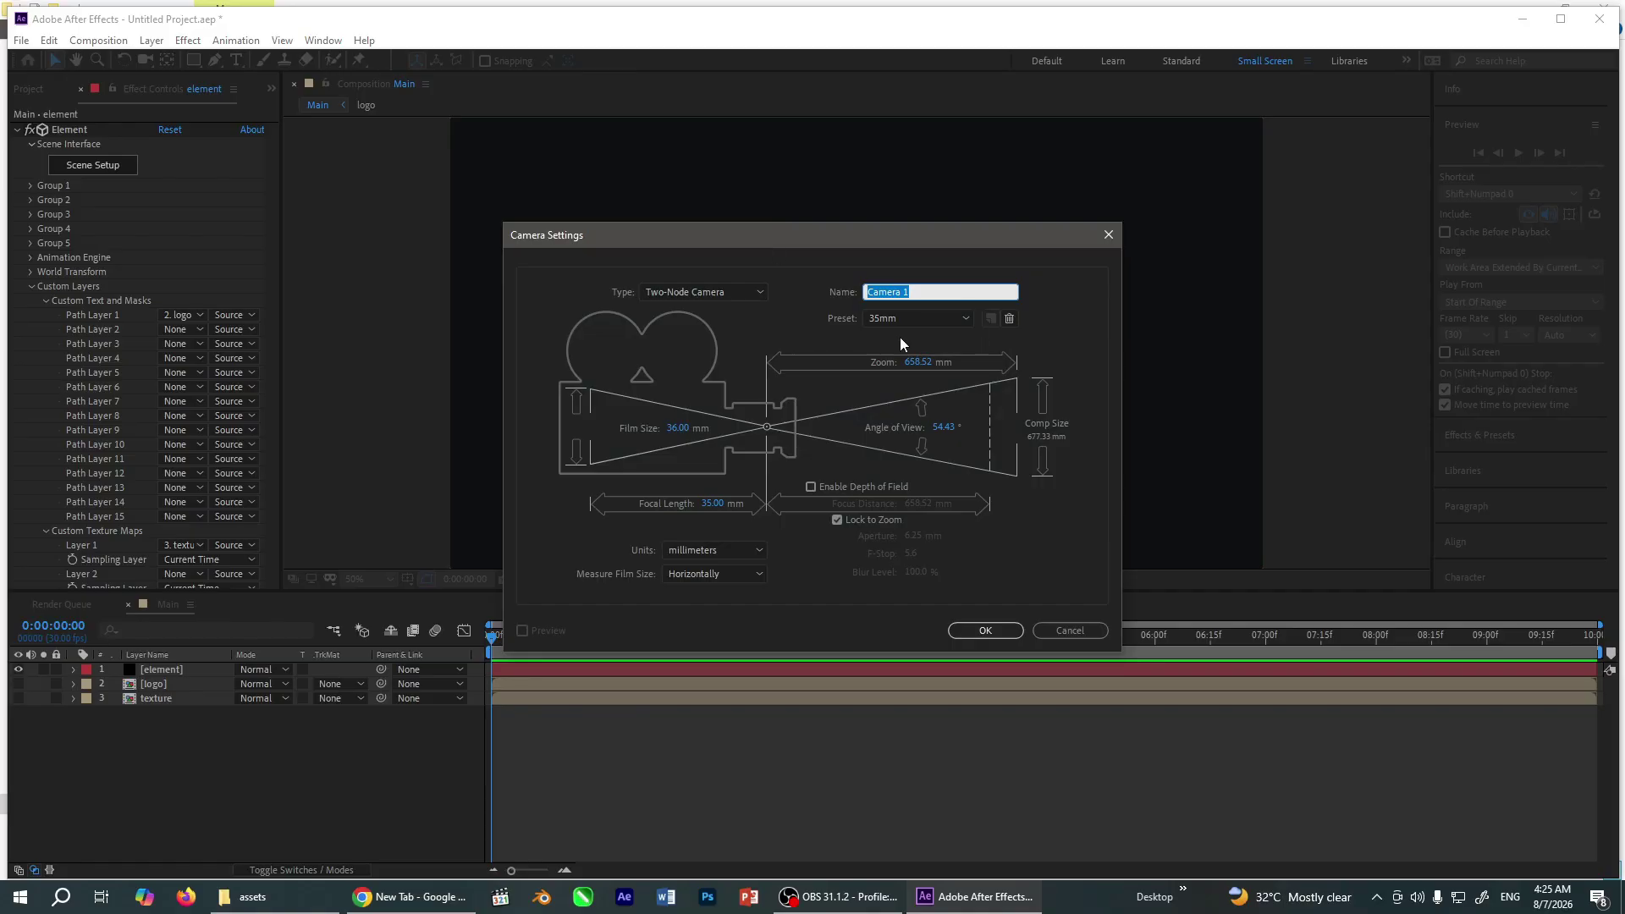
click(986, 630)
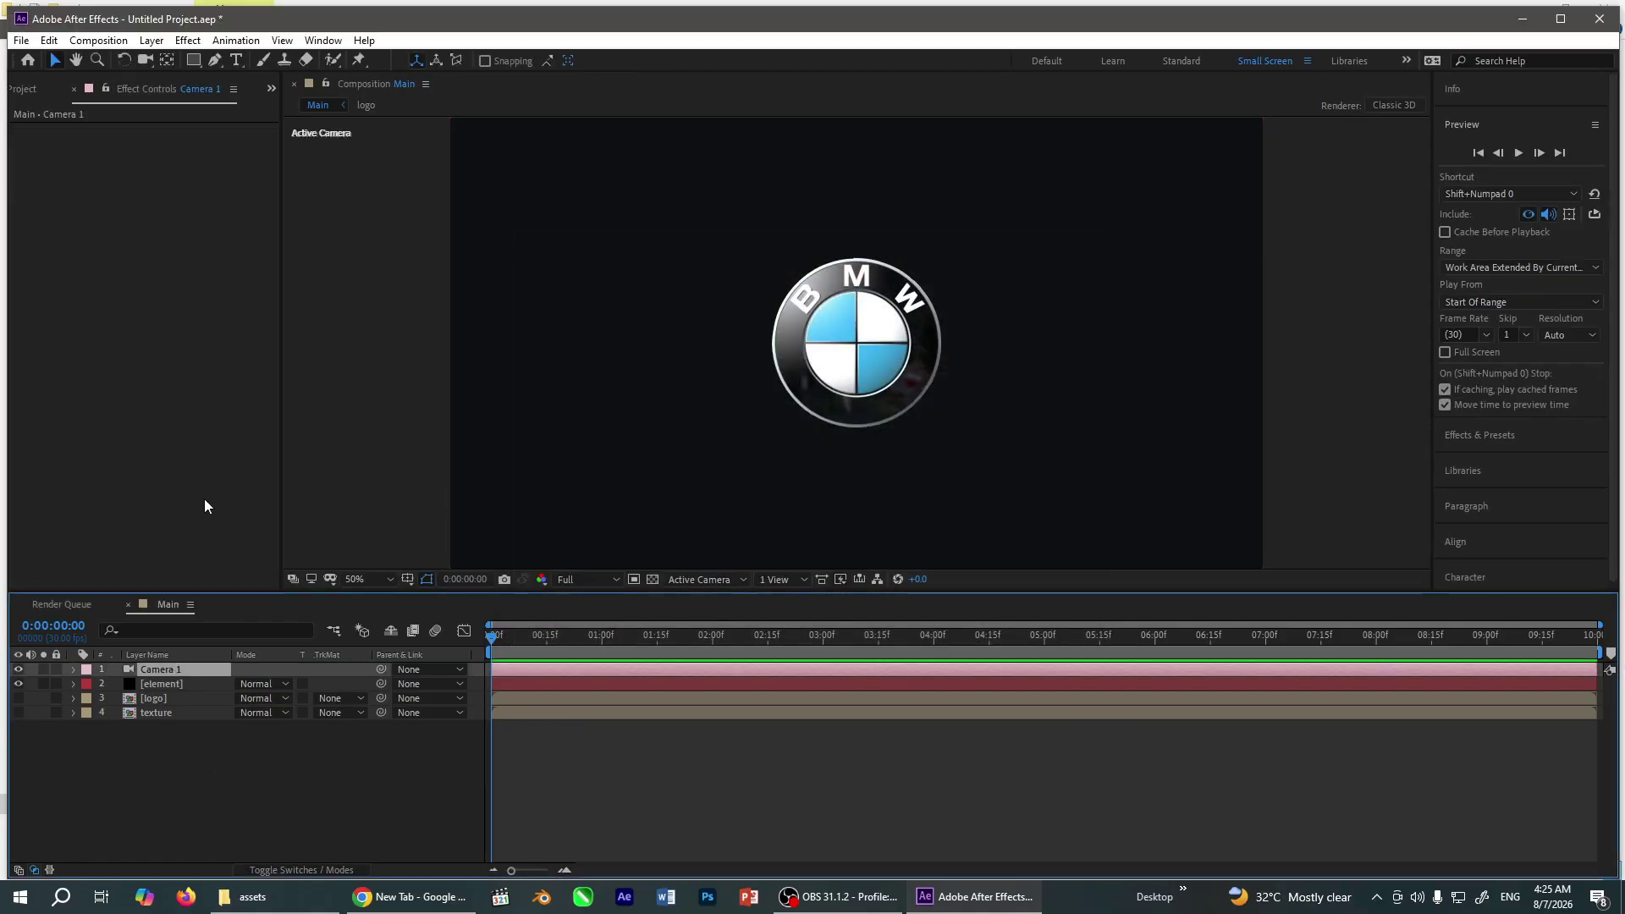
Dolly the camera in with the Unified Camera Tool until the logo nearly fills the frame height
click(144, 62)
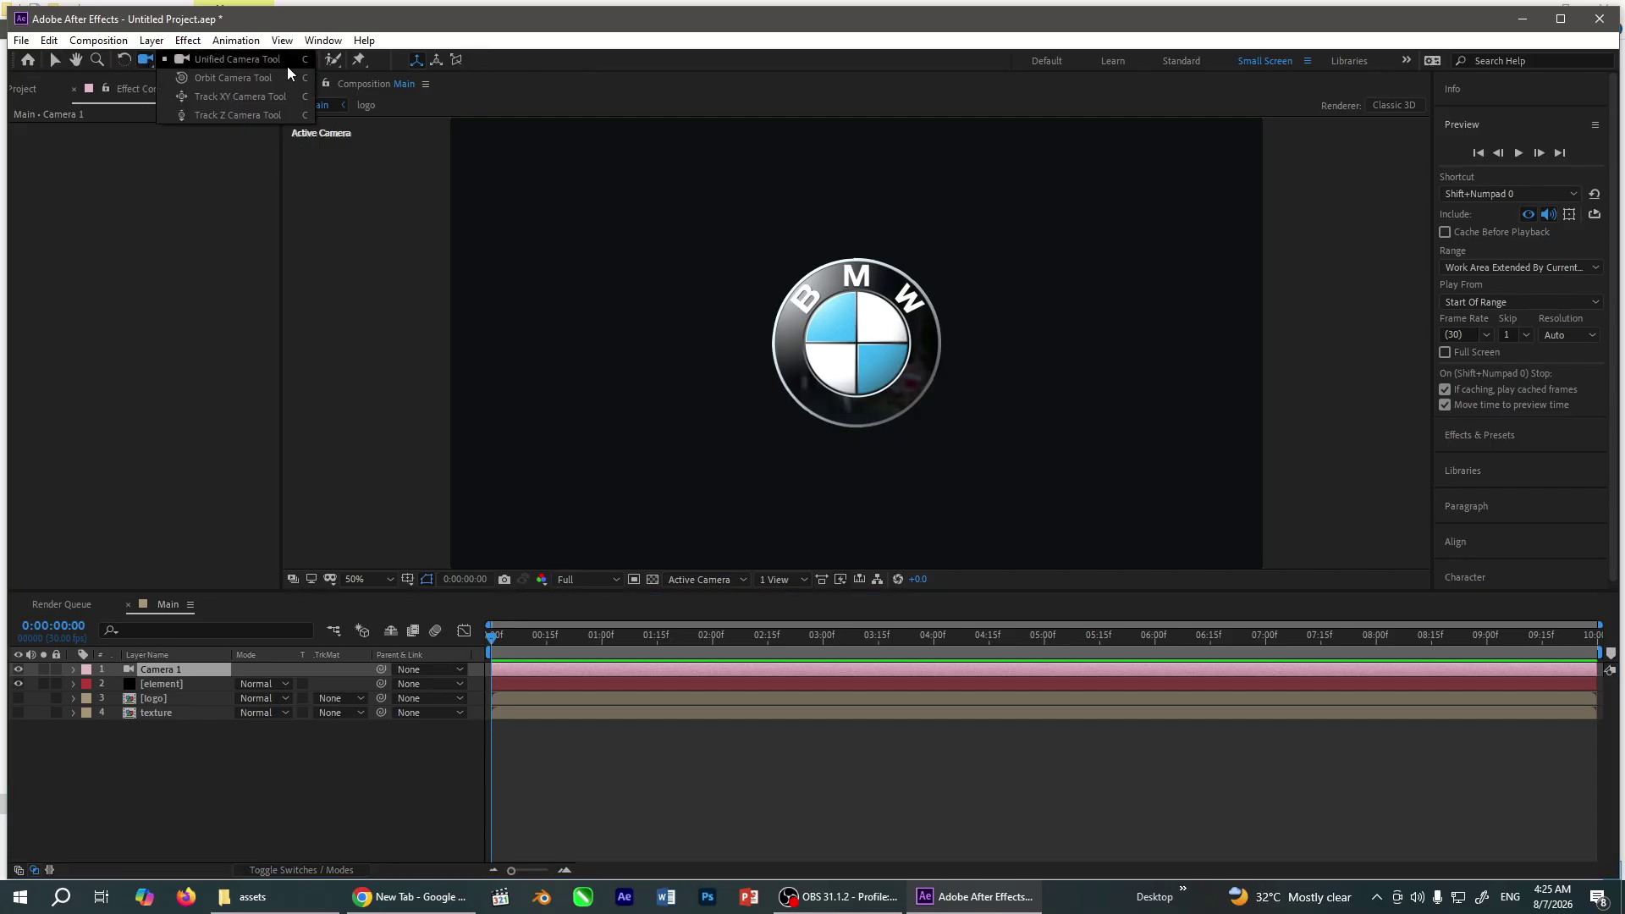
click(218, 60)
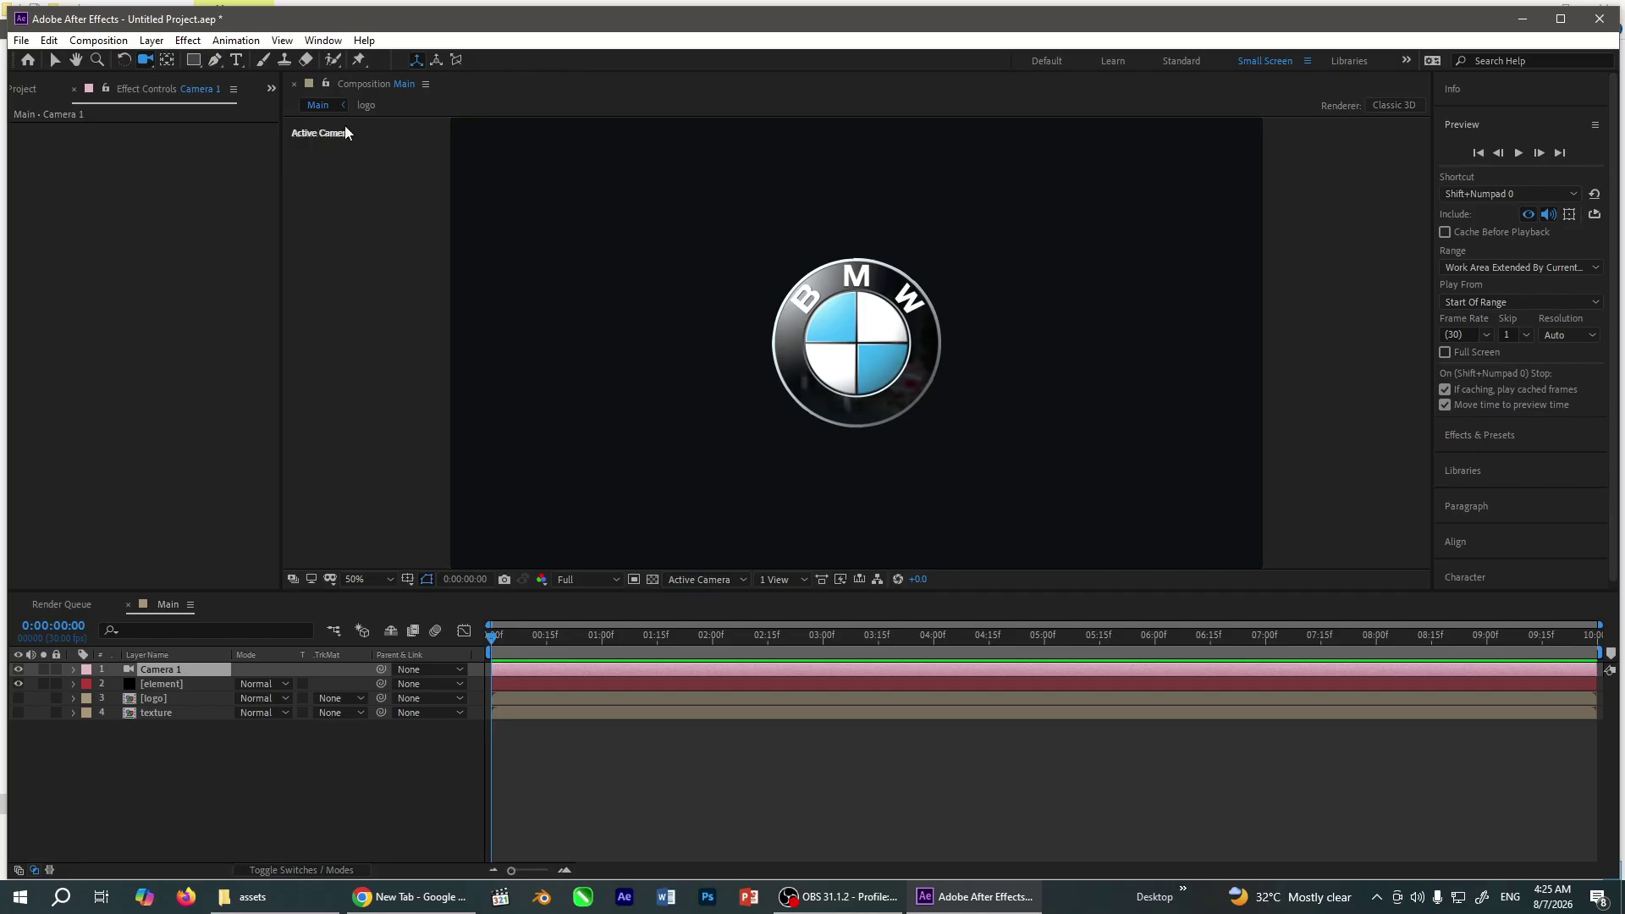
drag(858, 428, 861, 195)
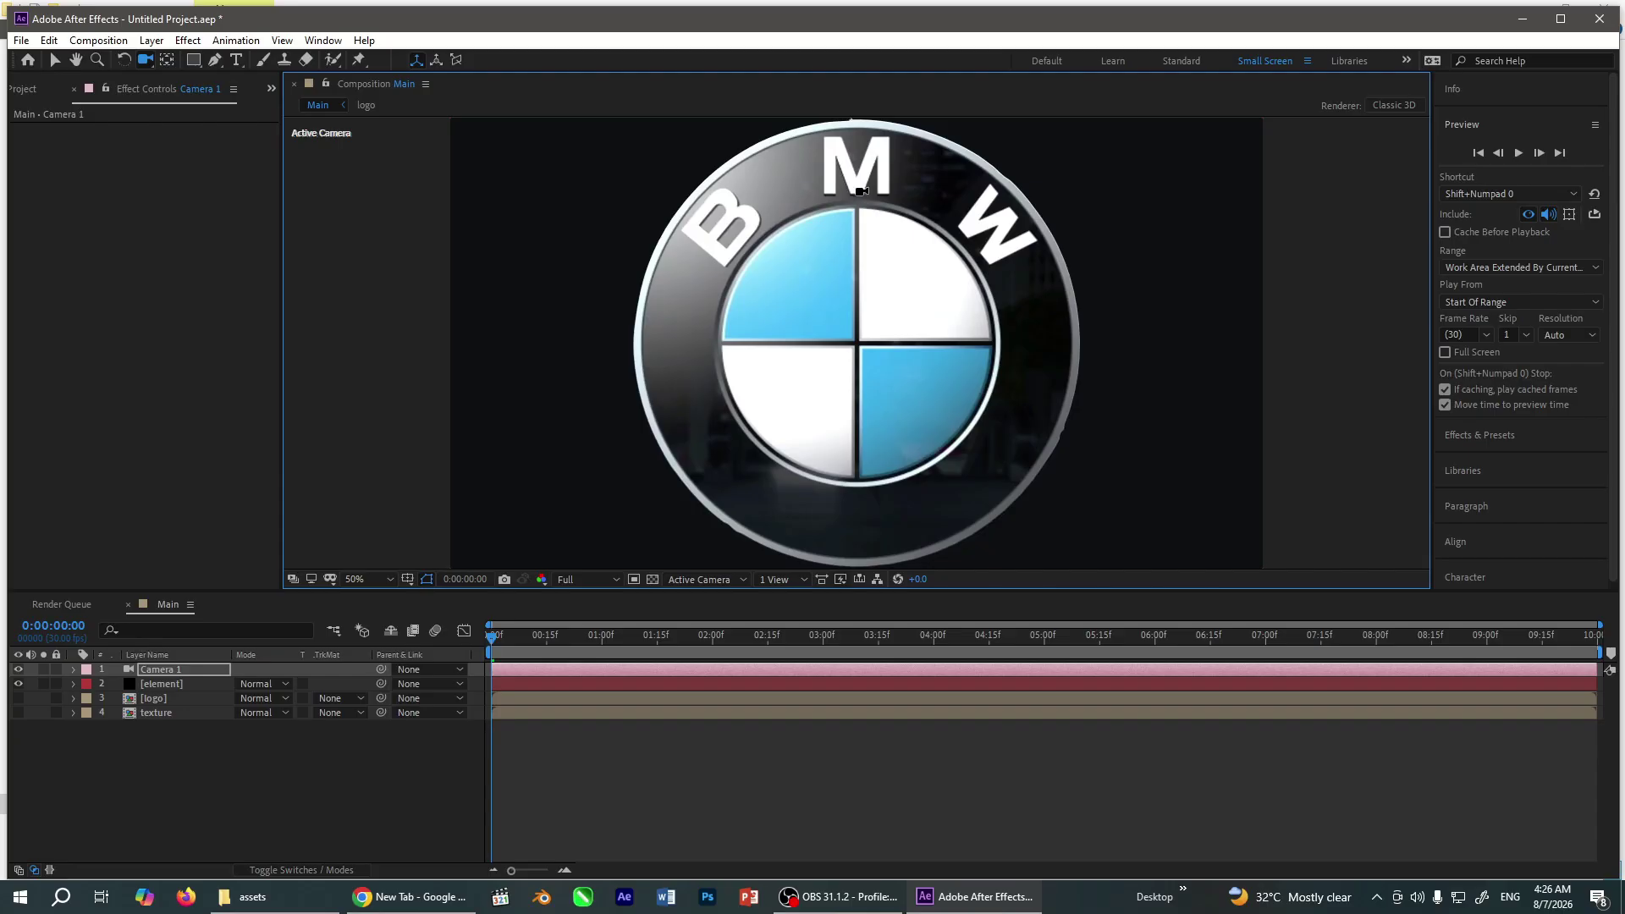
Orbit the camera around the logo to an angled view of its mirrored back side with the Orbit Camera Tool
drag(146, 59, 197, 83)
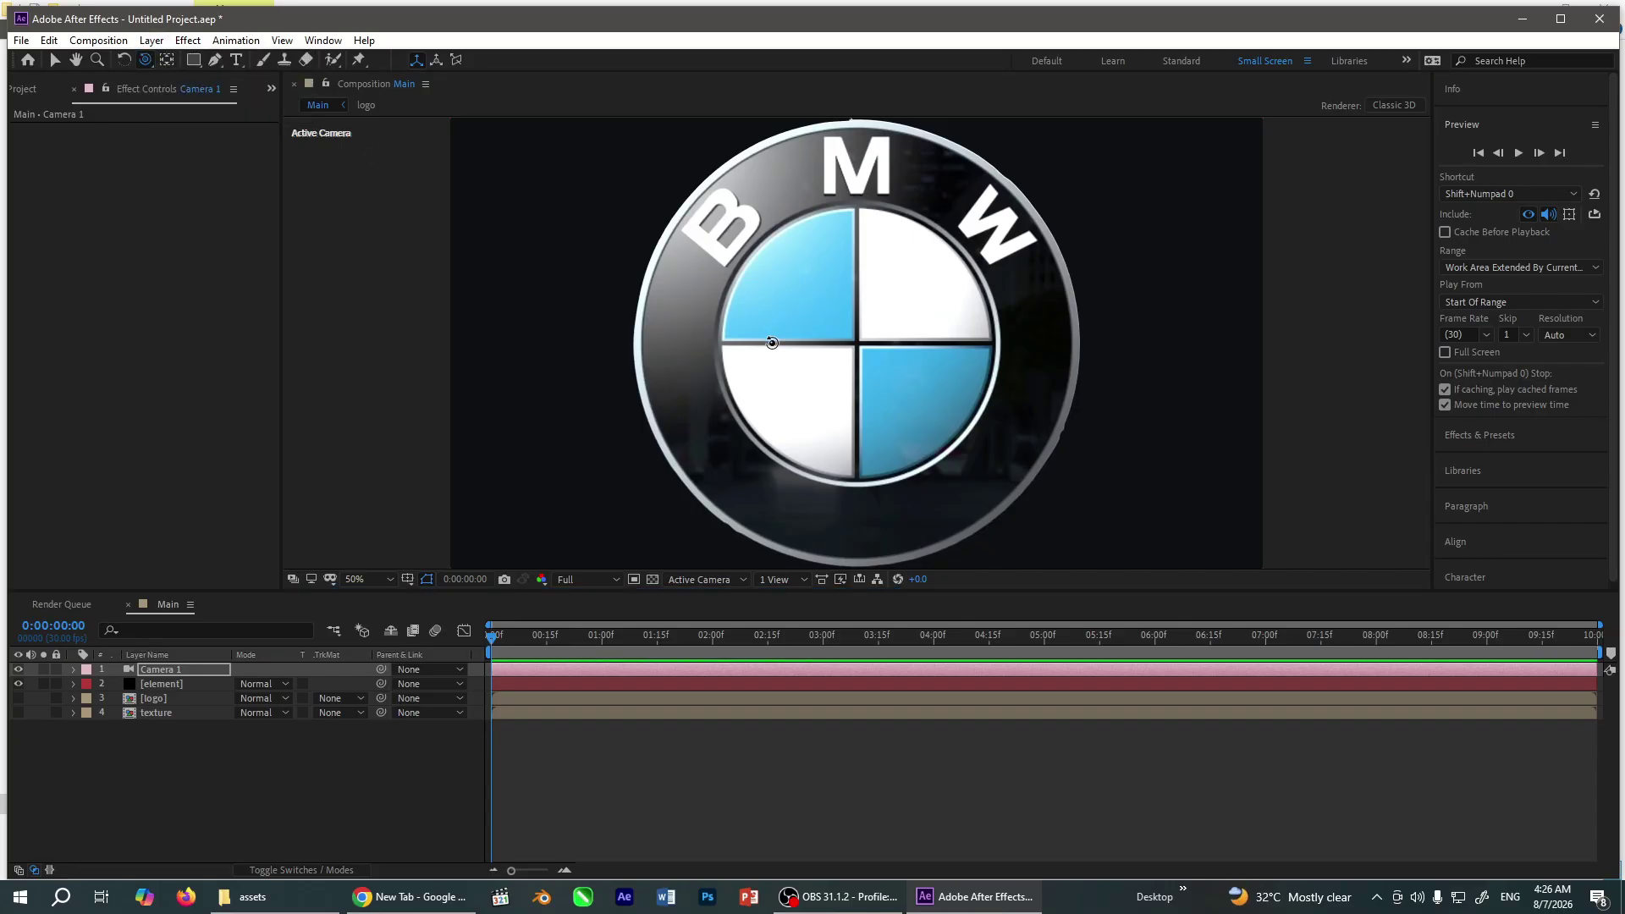
click(780, 343)
drag(780, 343, 1002, 333)
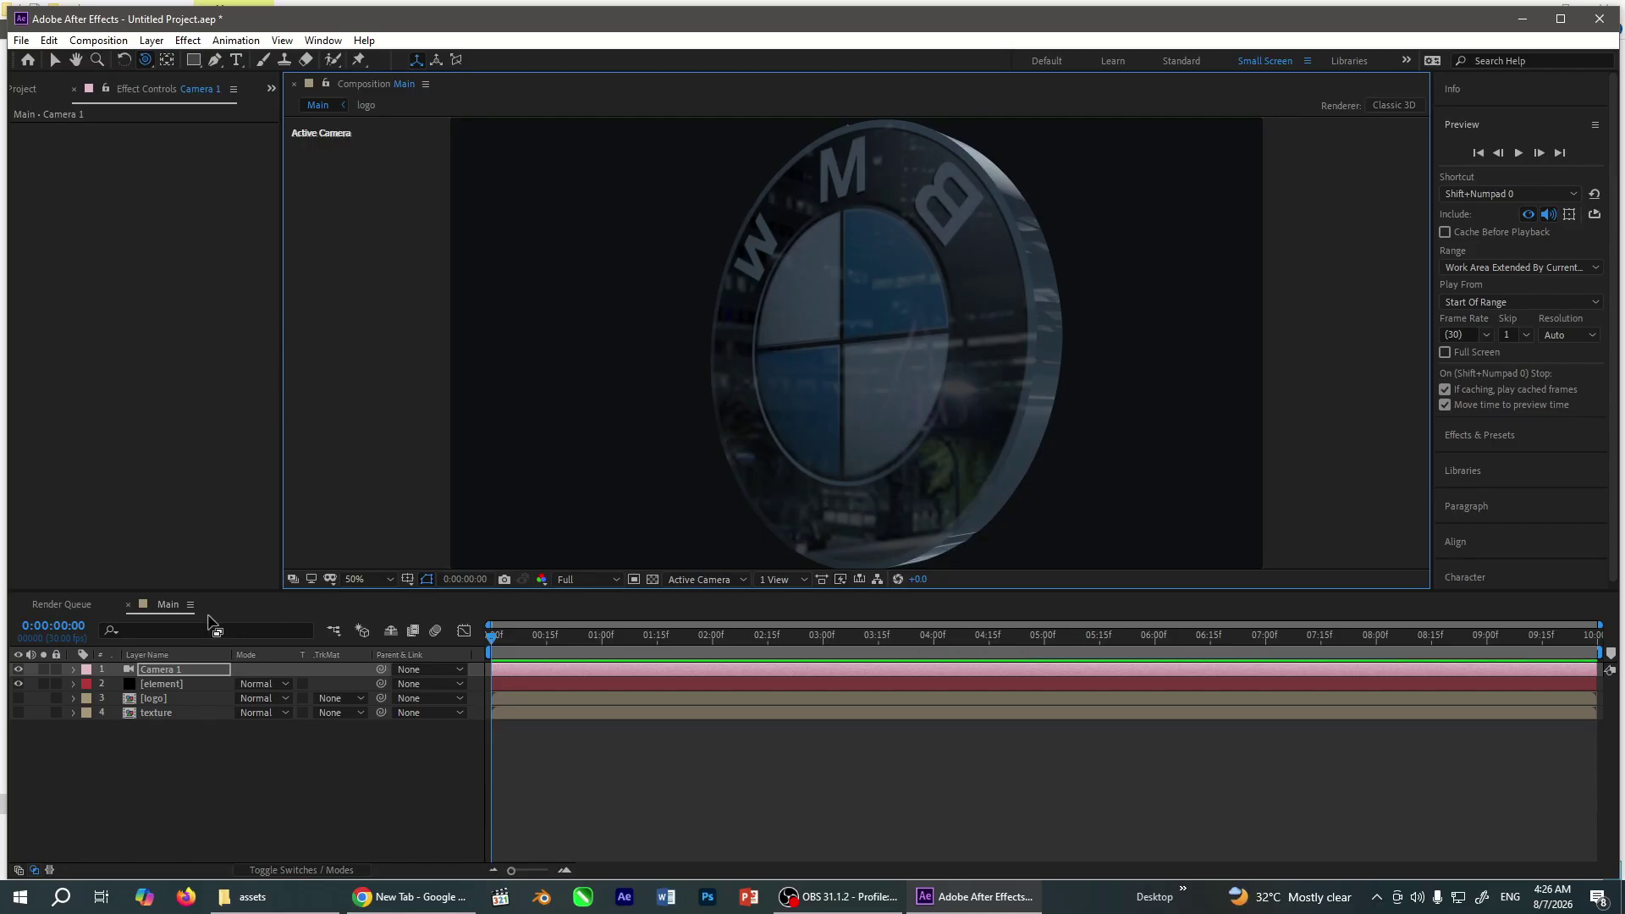
Keyframe Camera 1's Point of Interest and Position at the start of the timeline
click(157, 670)
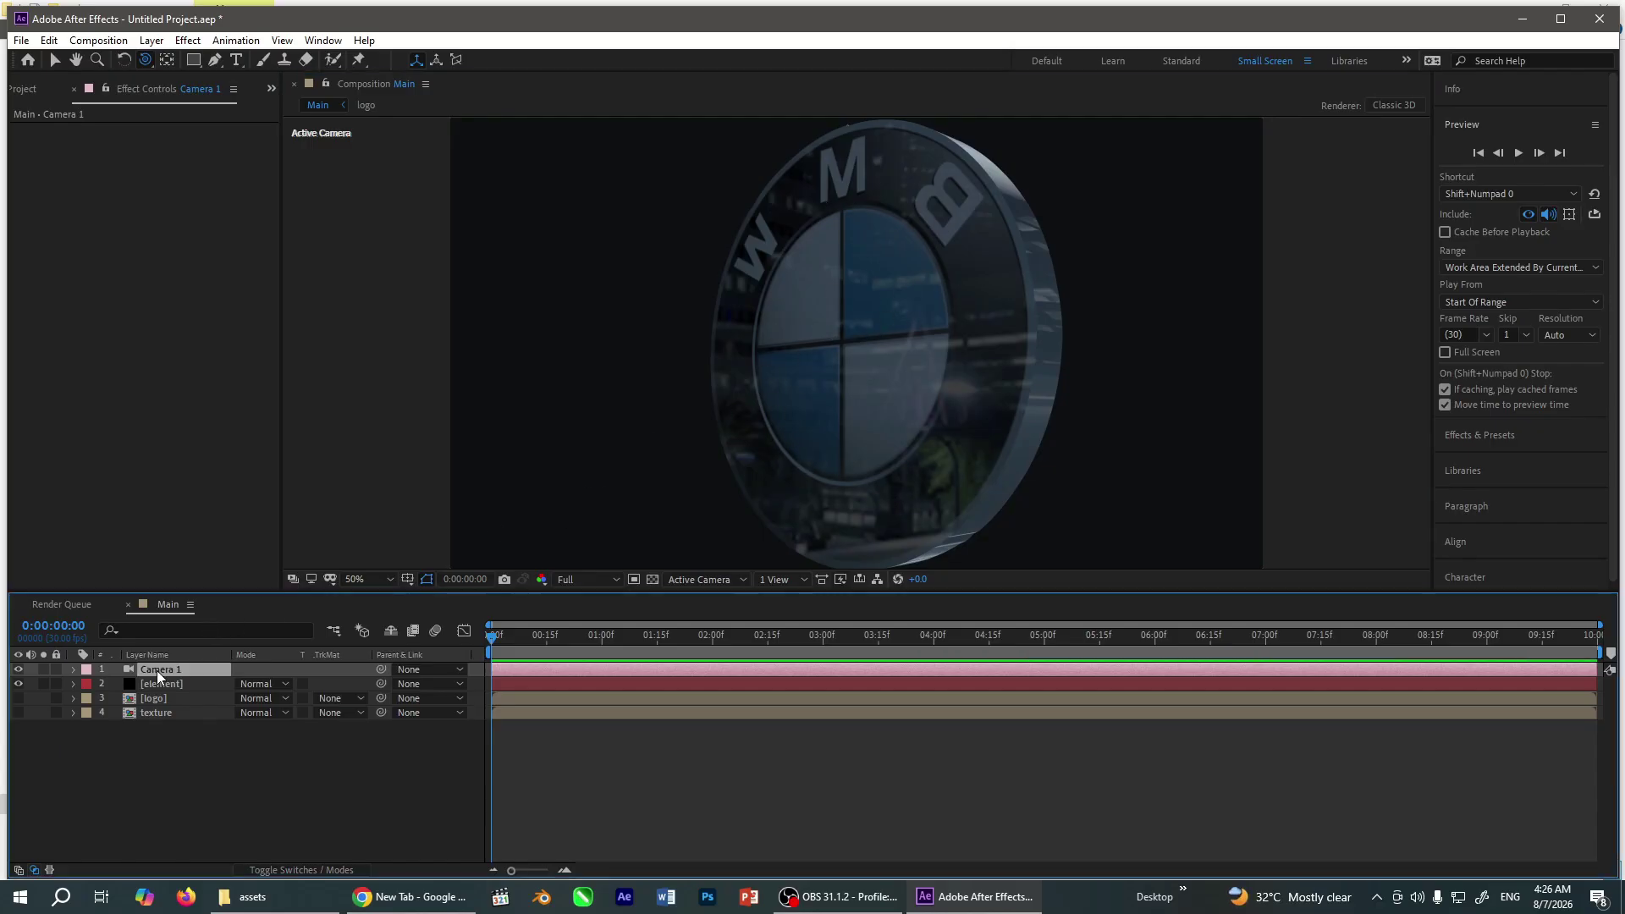
click(70, 669)
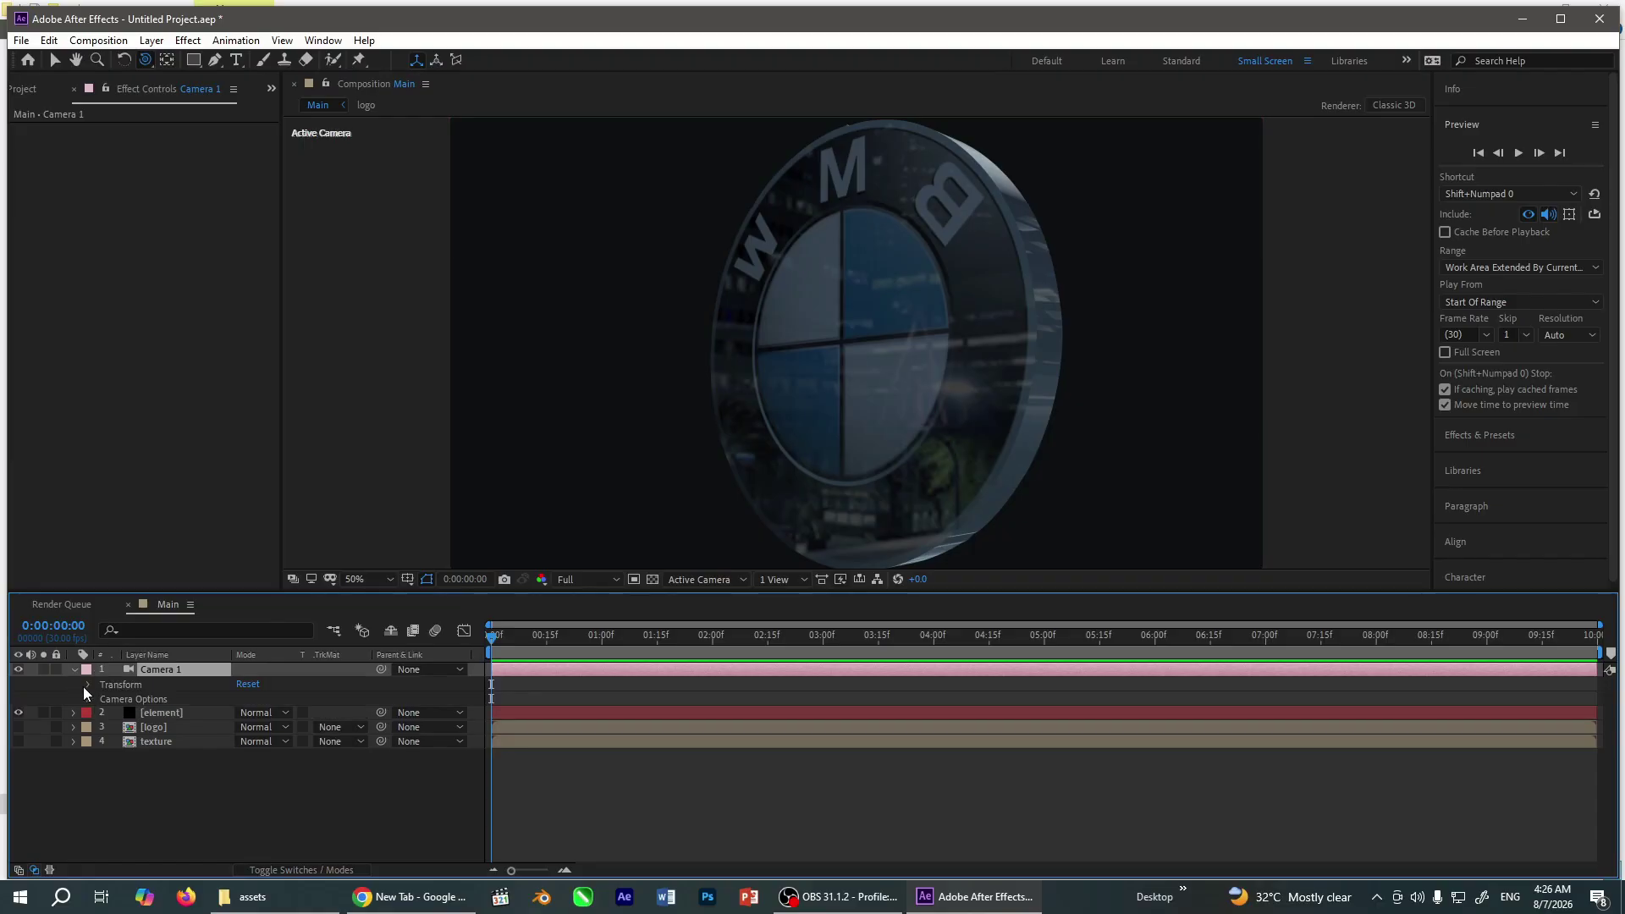
click(85, 686)
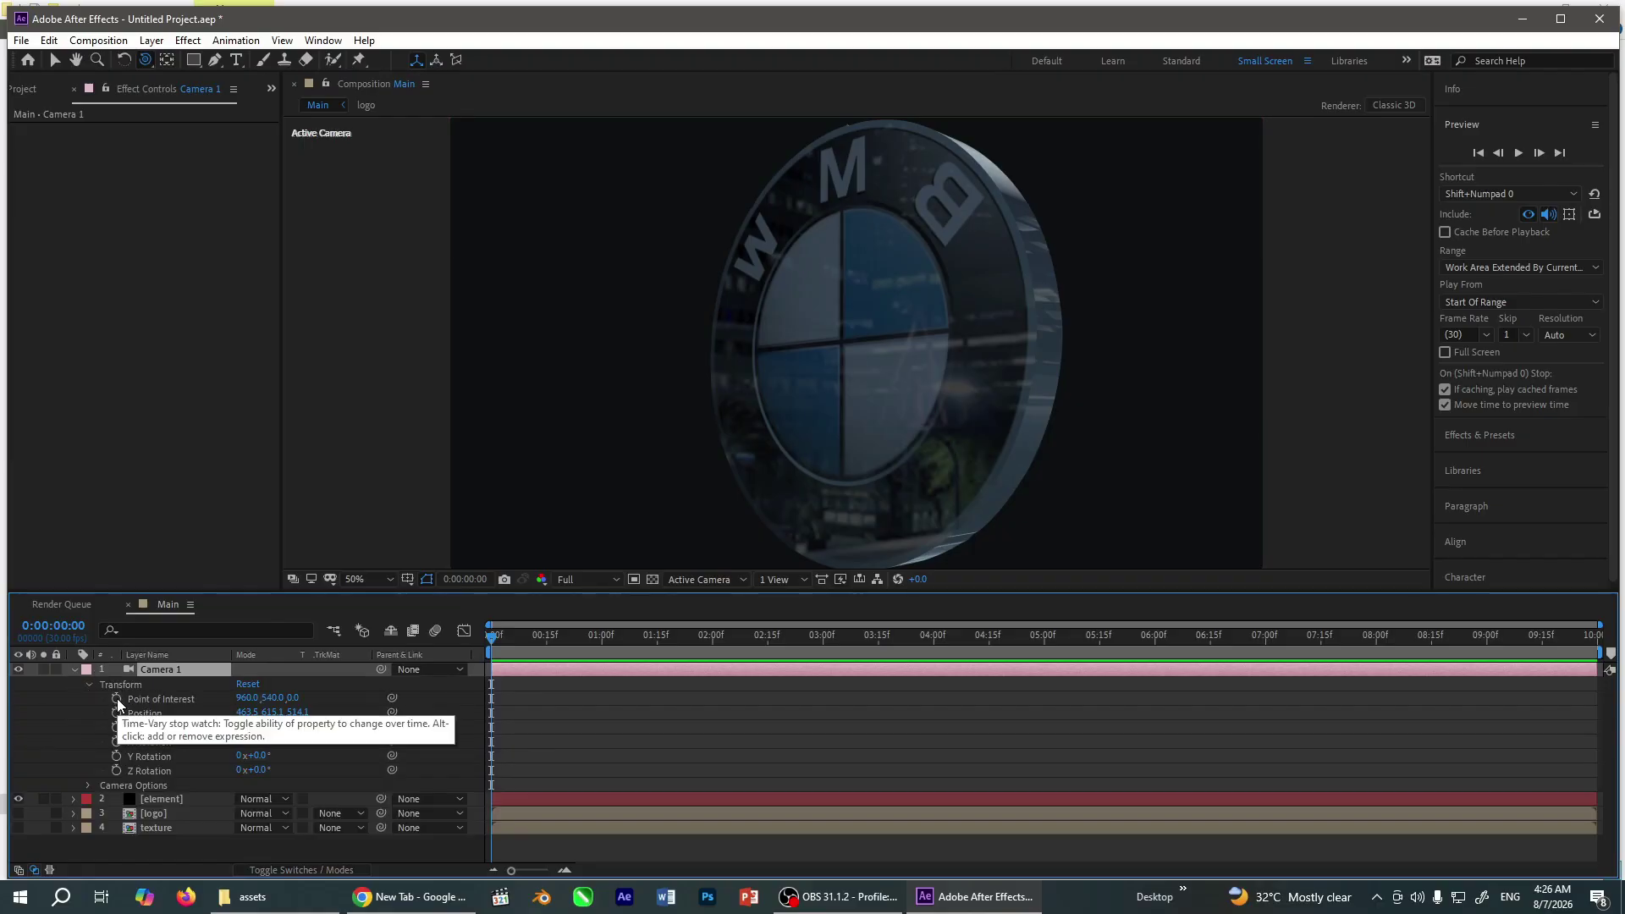
click(117, 698)
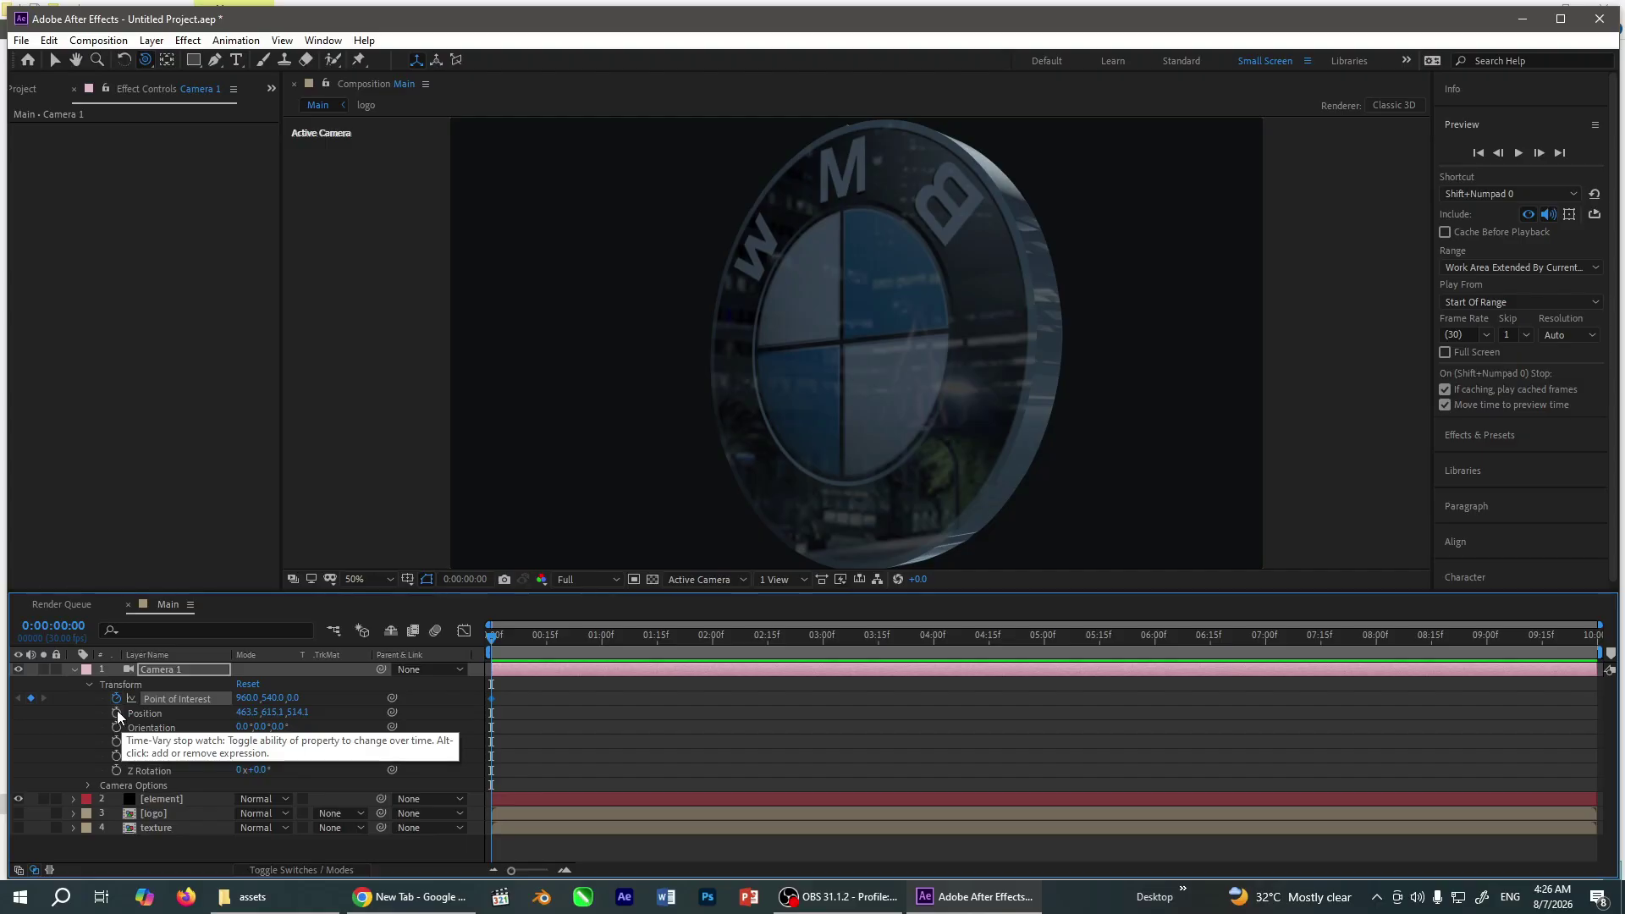
click(117, 712)
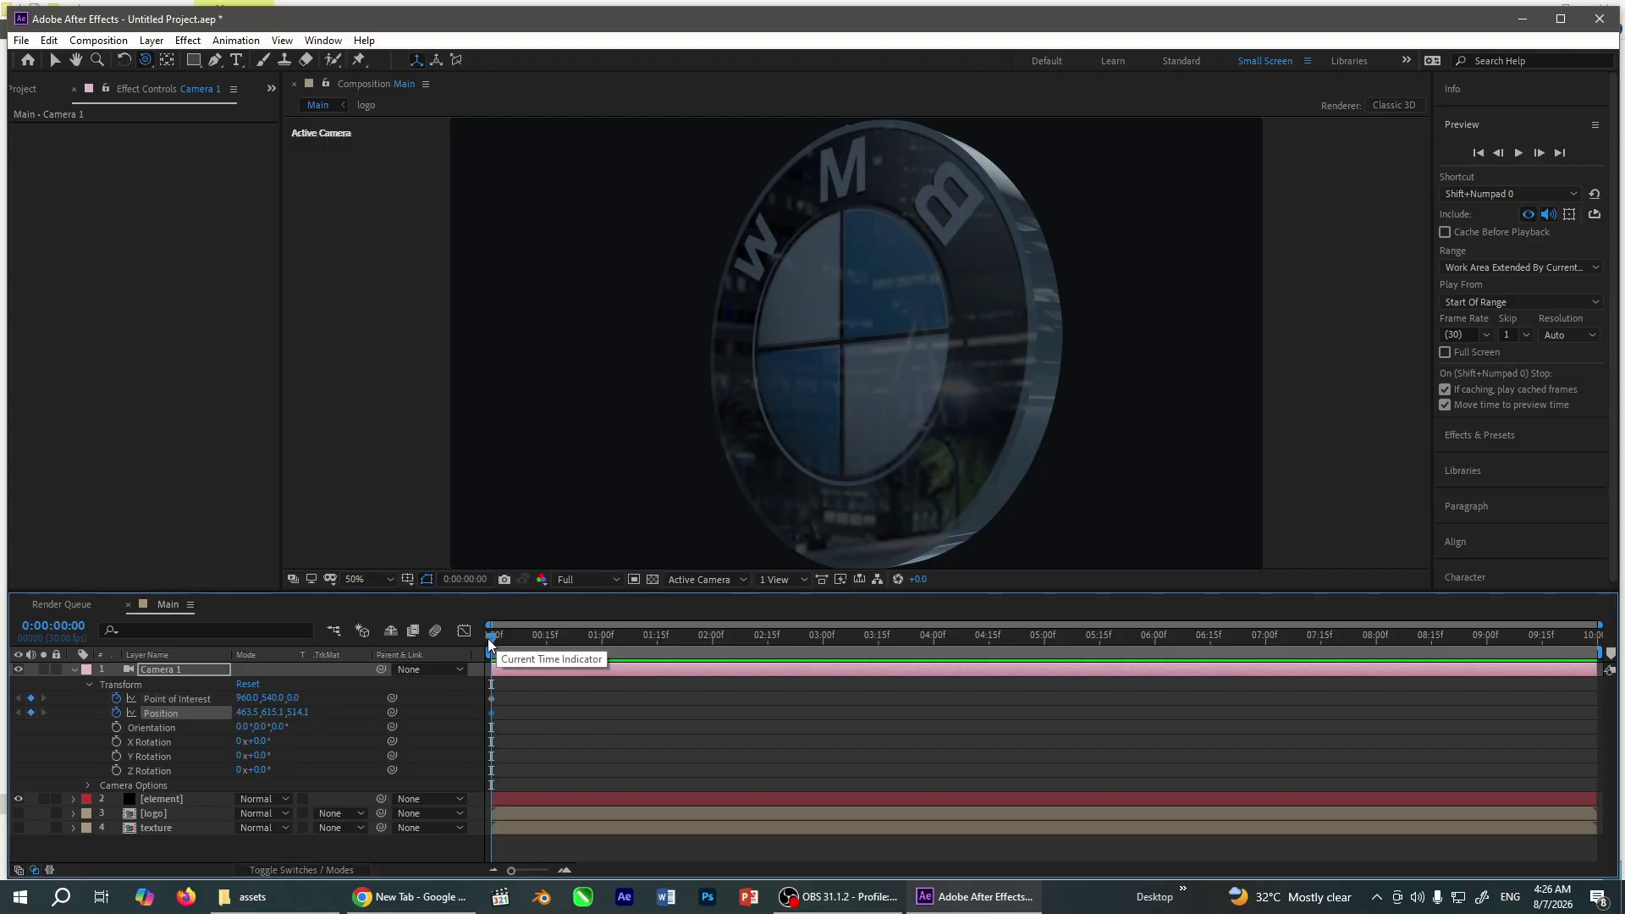
Reset Camera 1's transform at 6 seconds to create the front-facing end keyframes
drag(488, 646, 1155, 648)
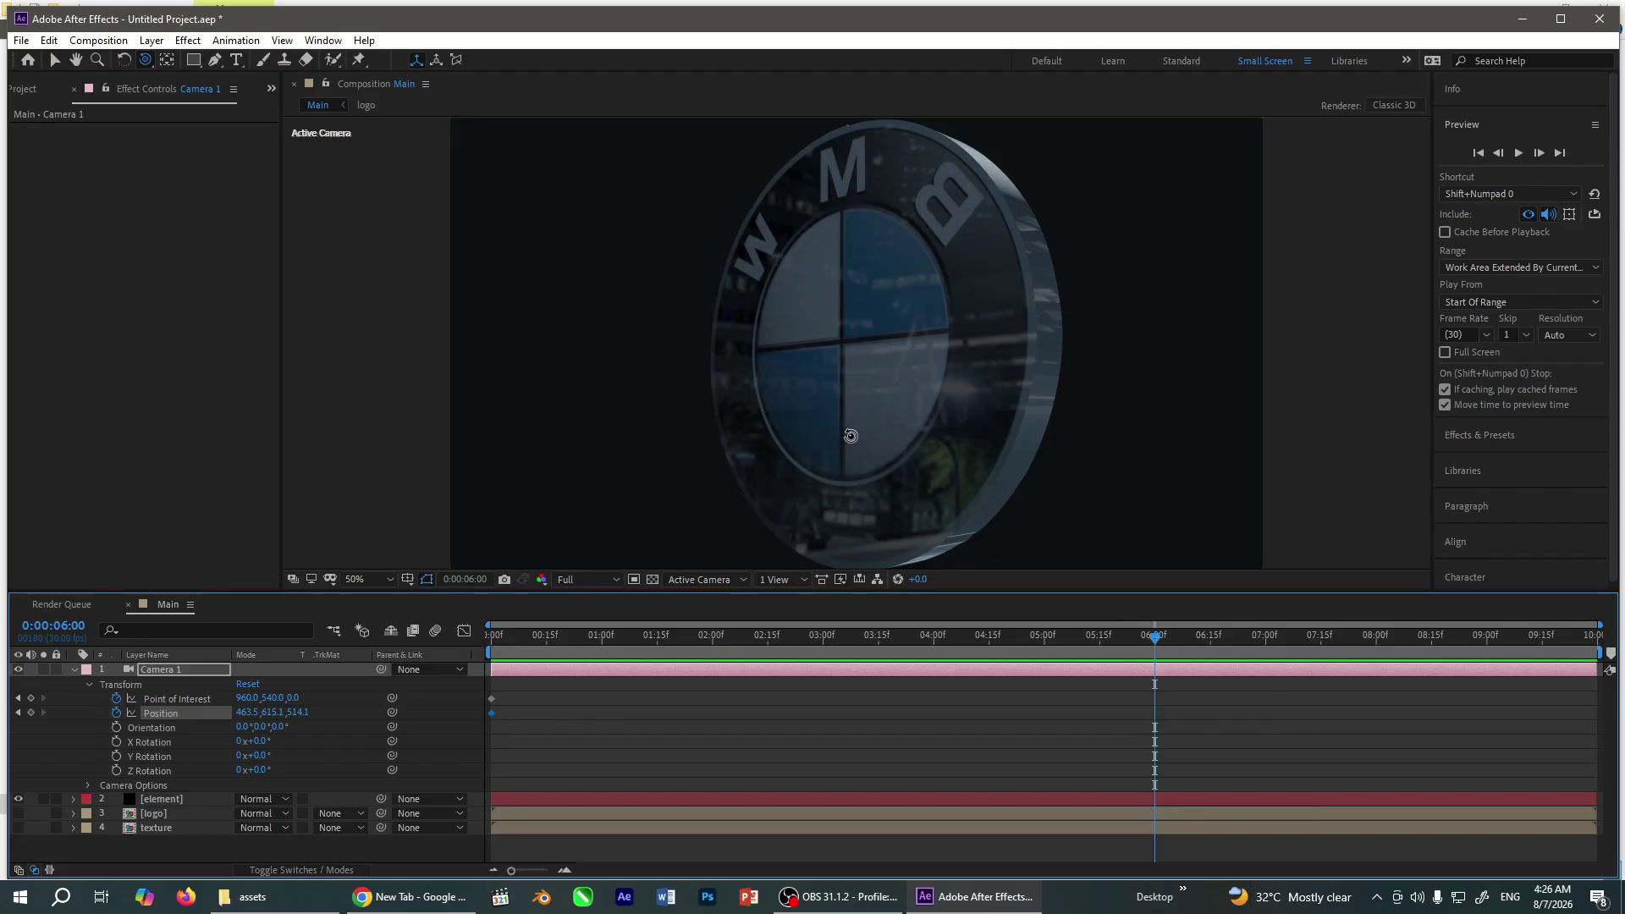
click(243, 684)
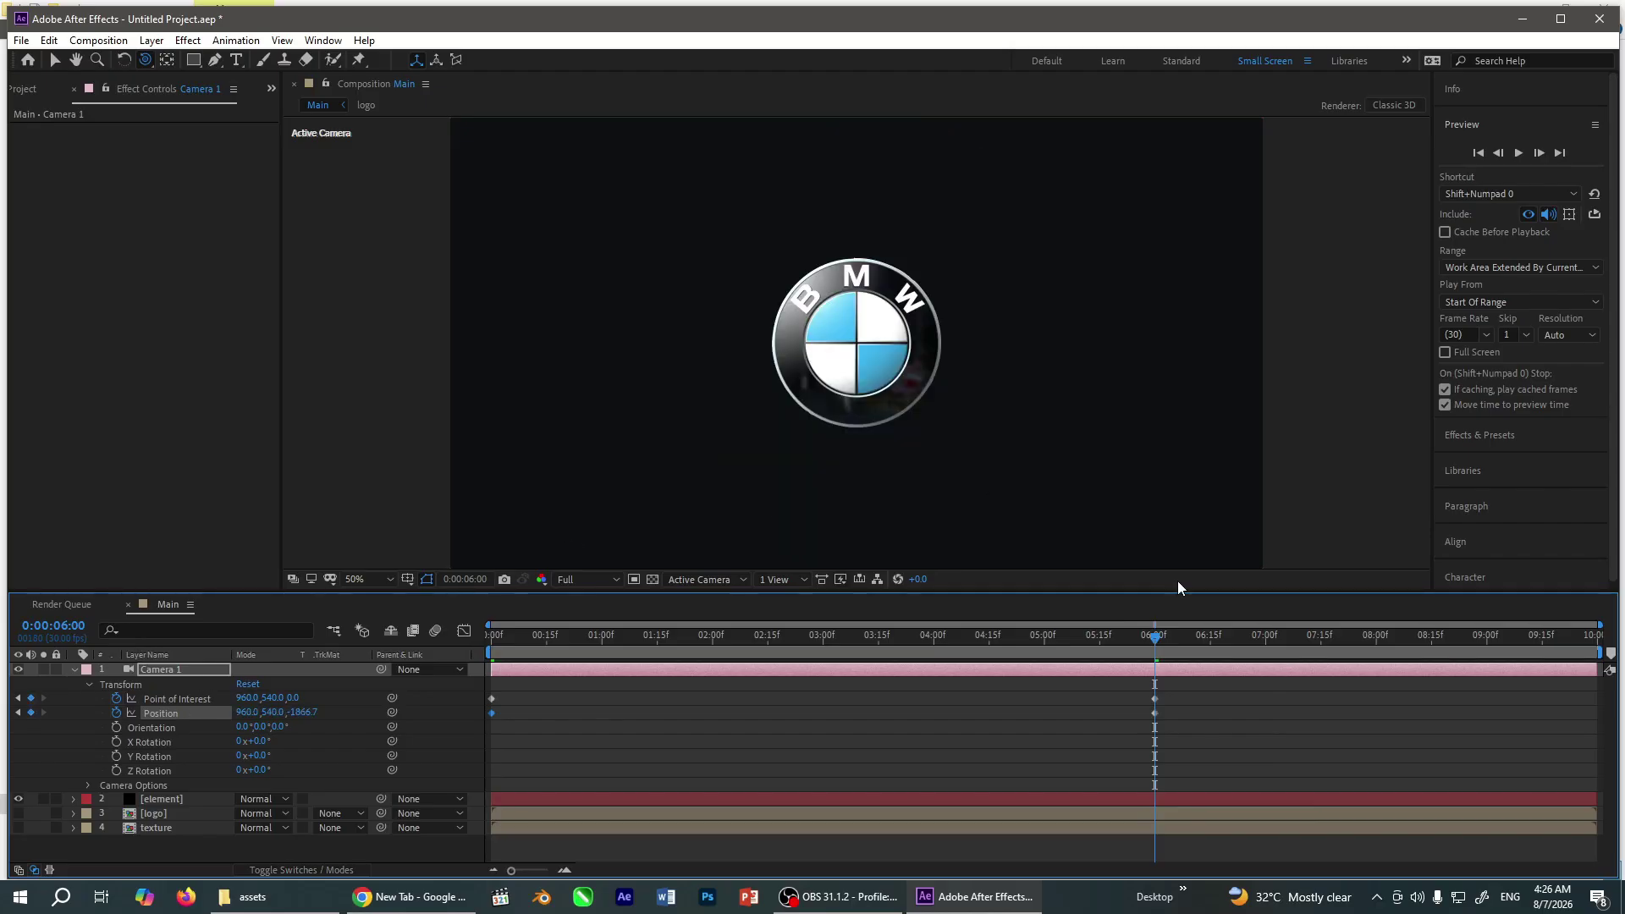
Lower the composition's preview resolution to Quarter and play the camera animation from near the start
drag(1150, 648, 494, 688)
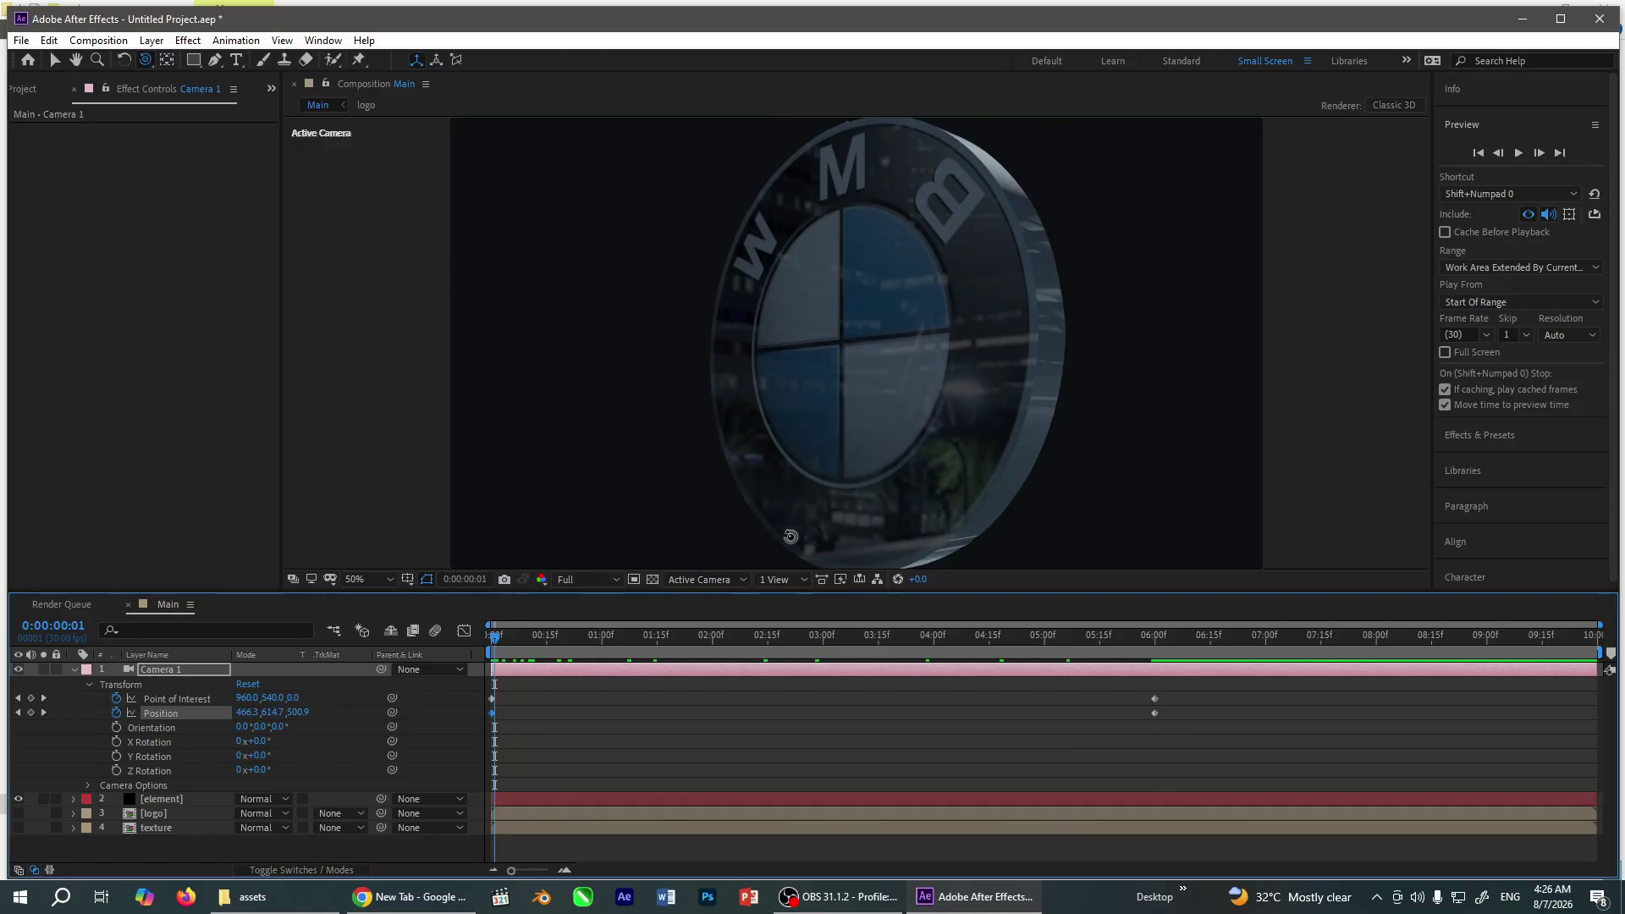
click(602, 582)
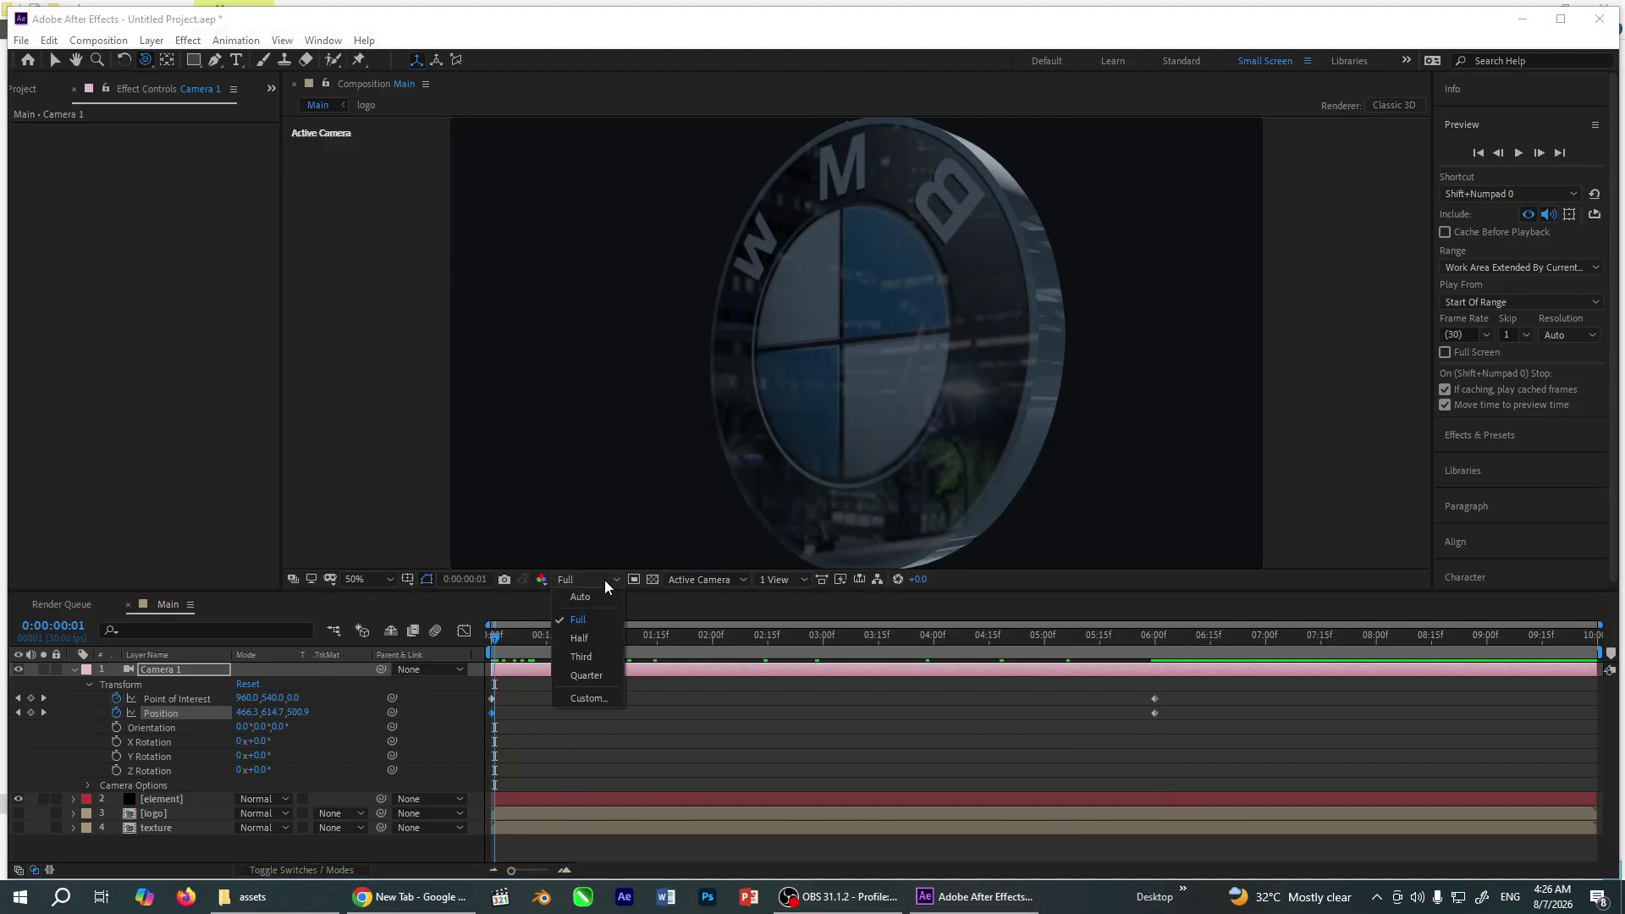
click(599, 678)
click(1517, 154)
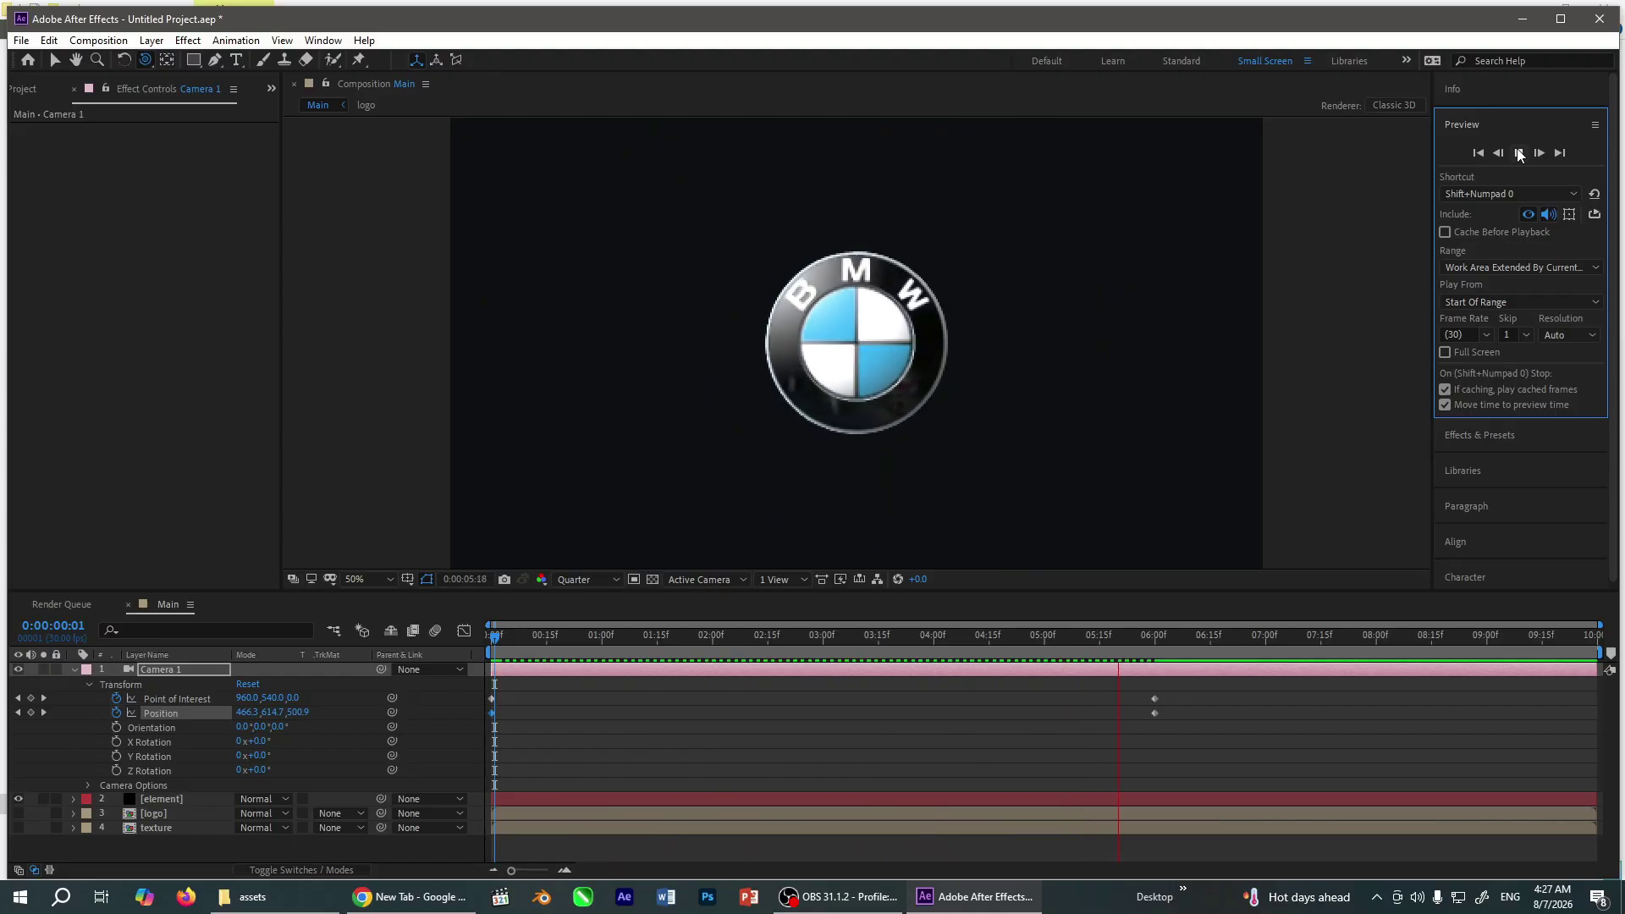
click(1519, 153)
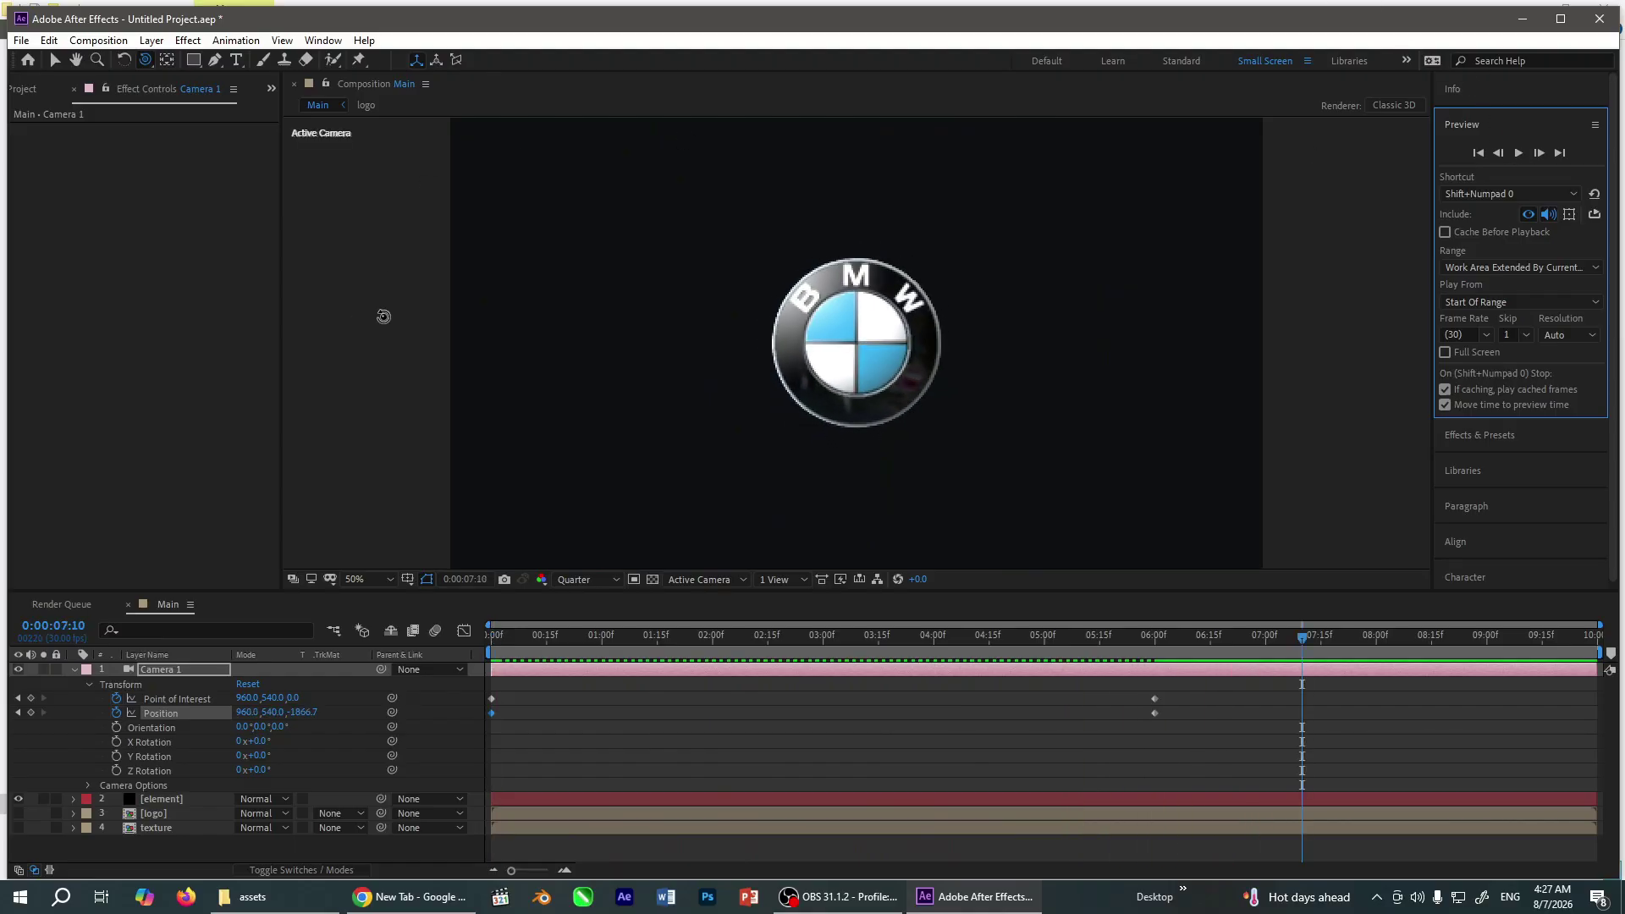
Reopen the element layer's Scene Setup, try the Basic_2K environments on the logo ending with Basic_2K_15, and inspect its side reflections
click(164, 794)
click(103, 164)
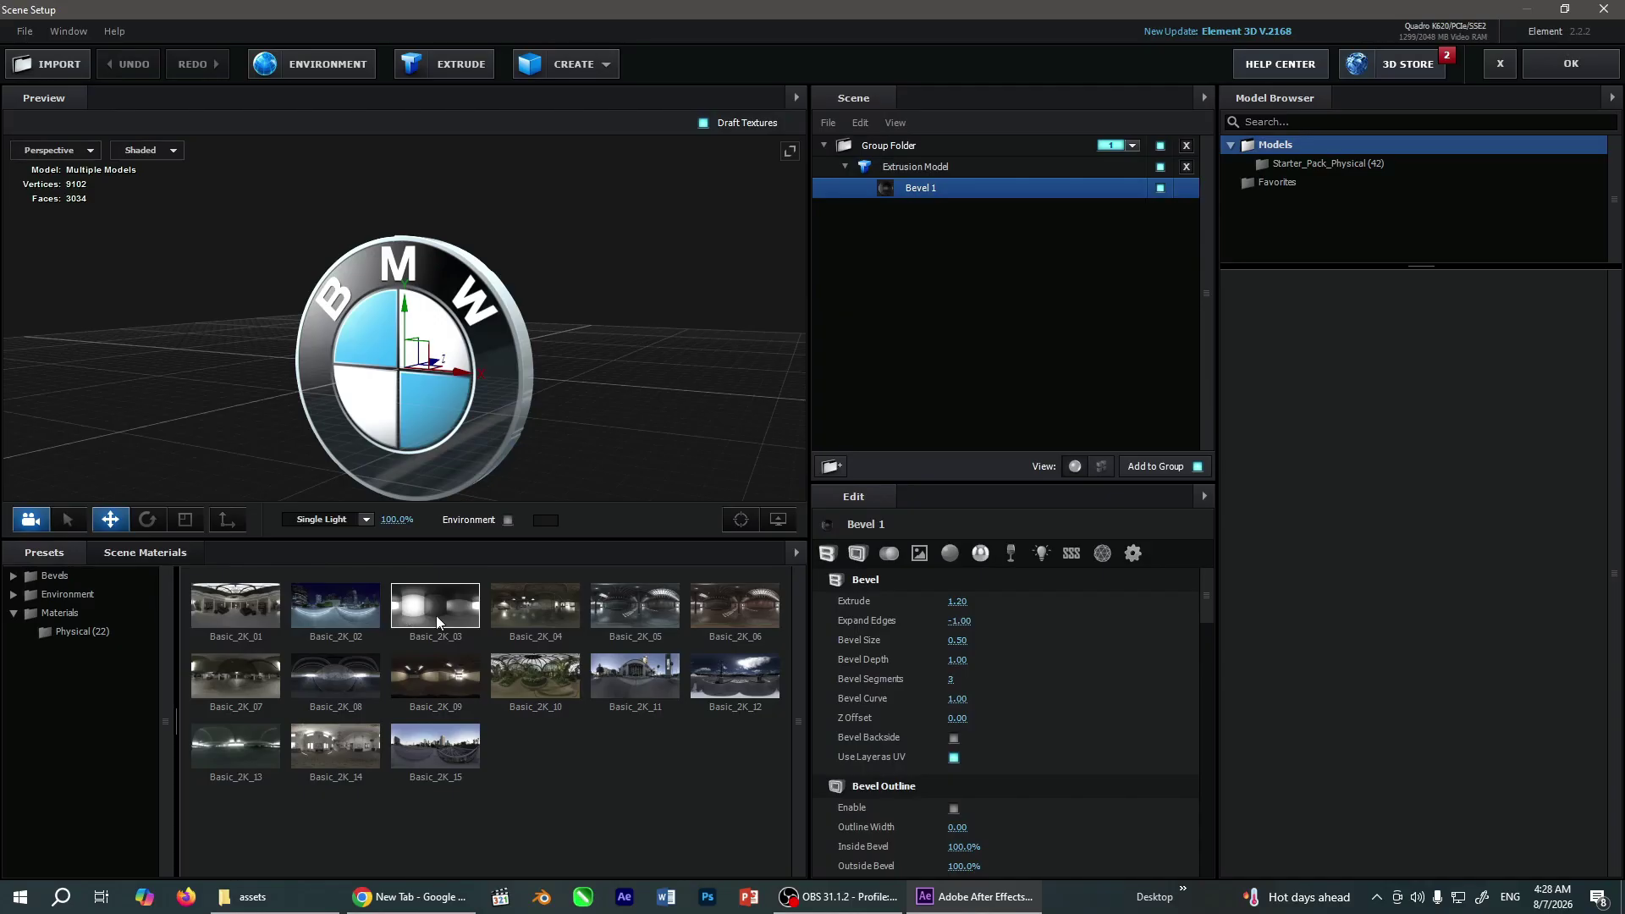
click(435, 617)
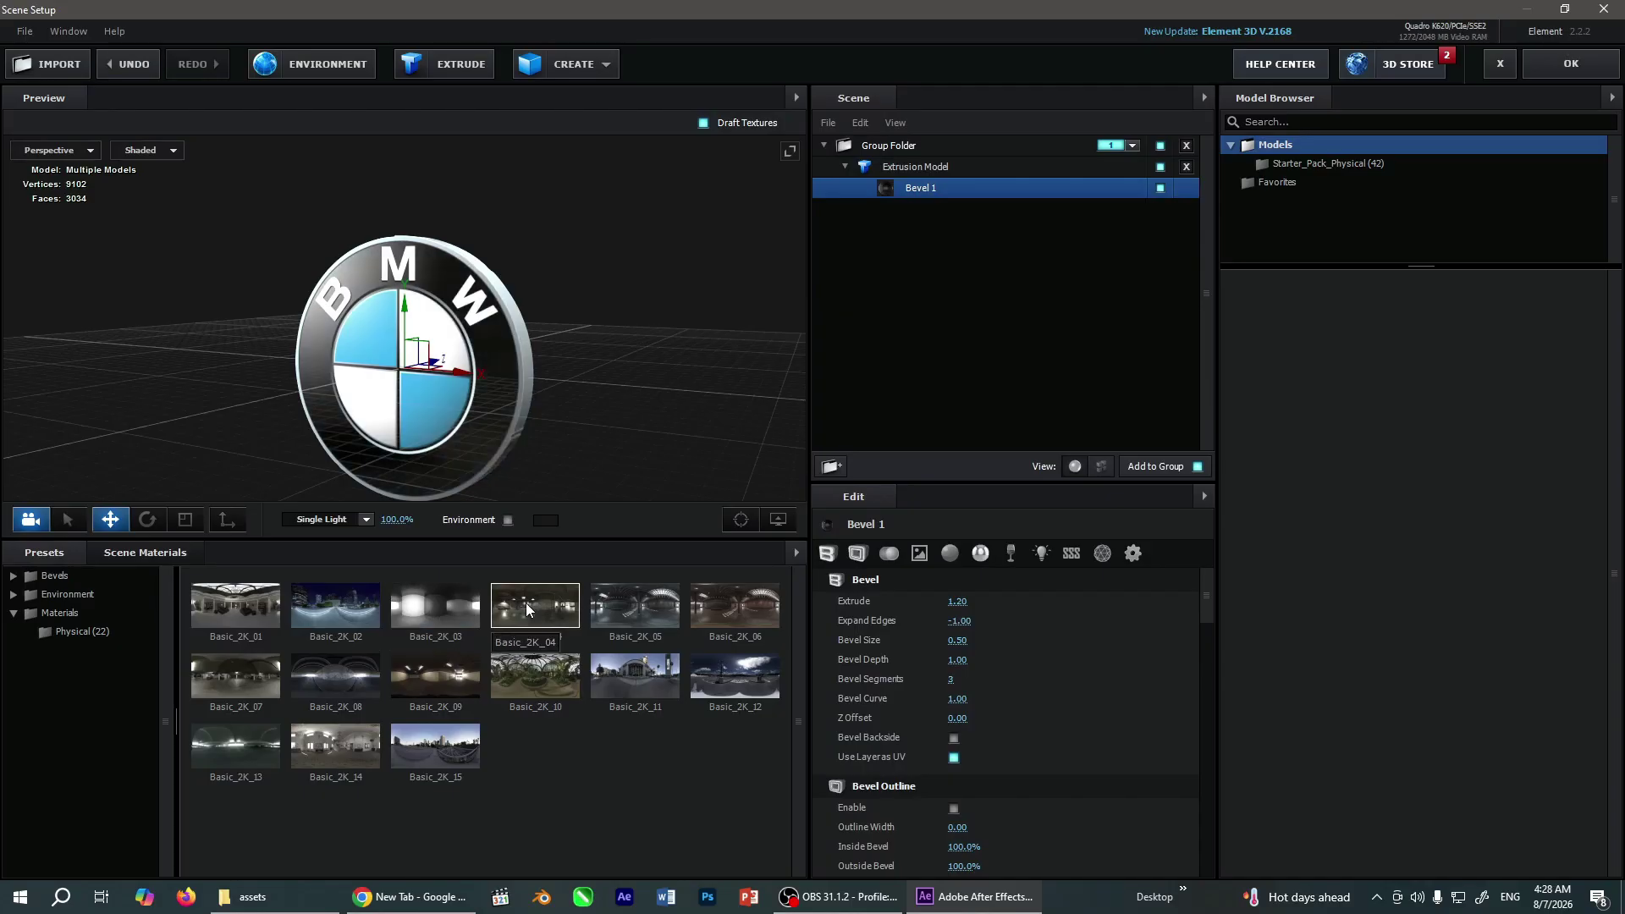
click(633, 611)
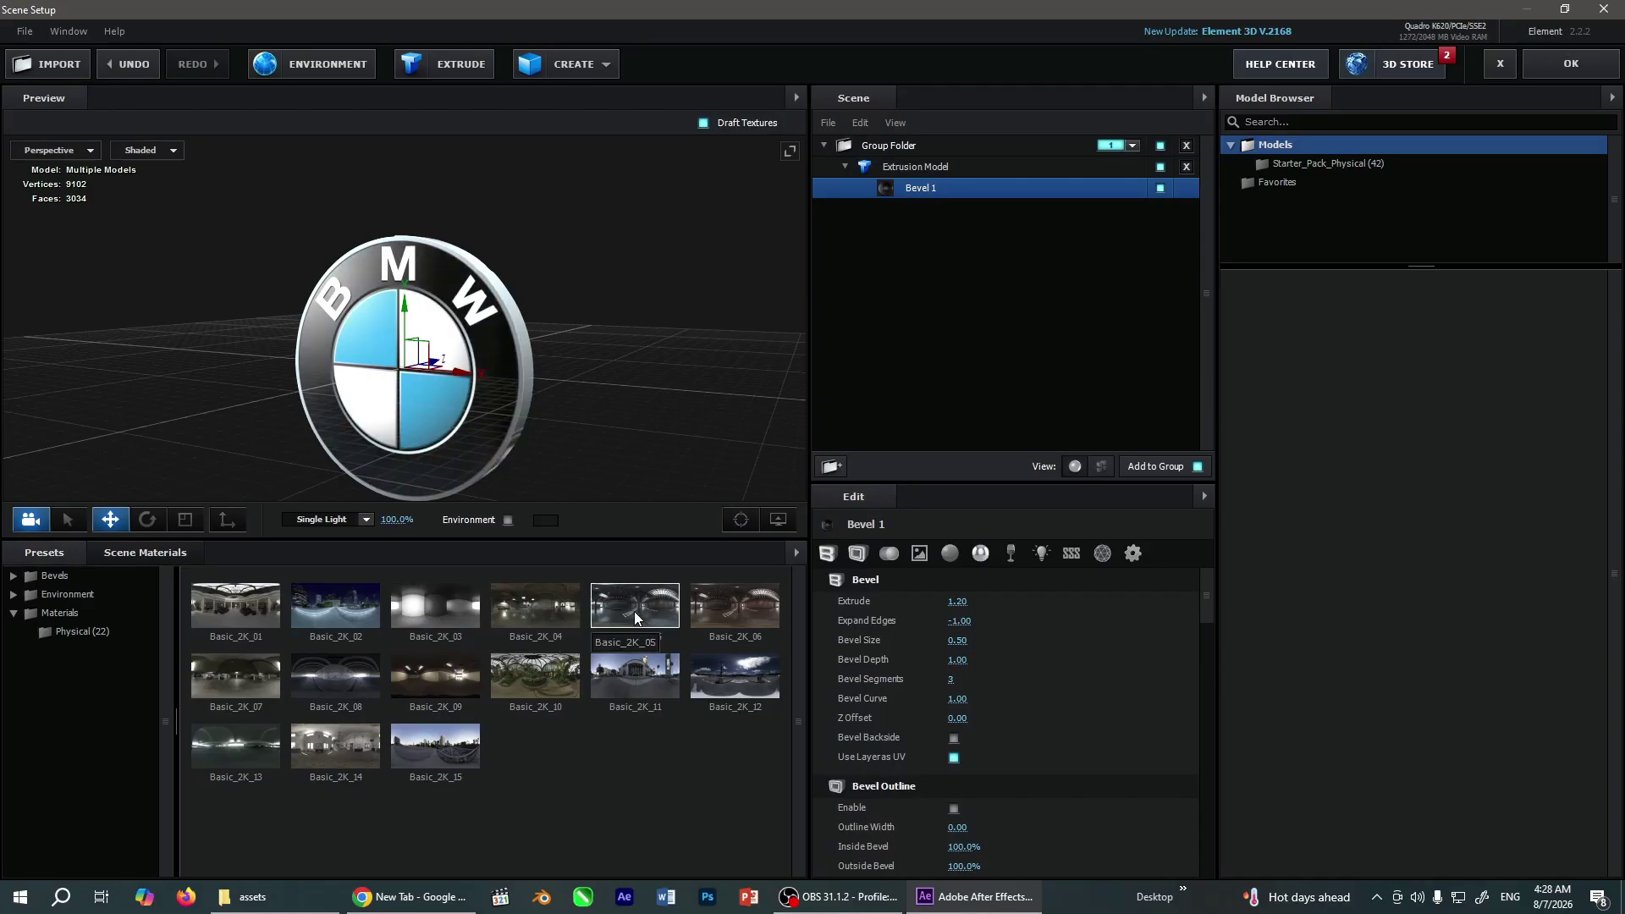
click(729, 607)
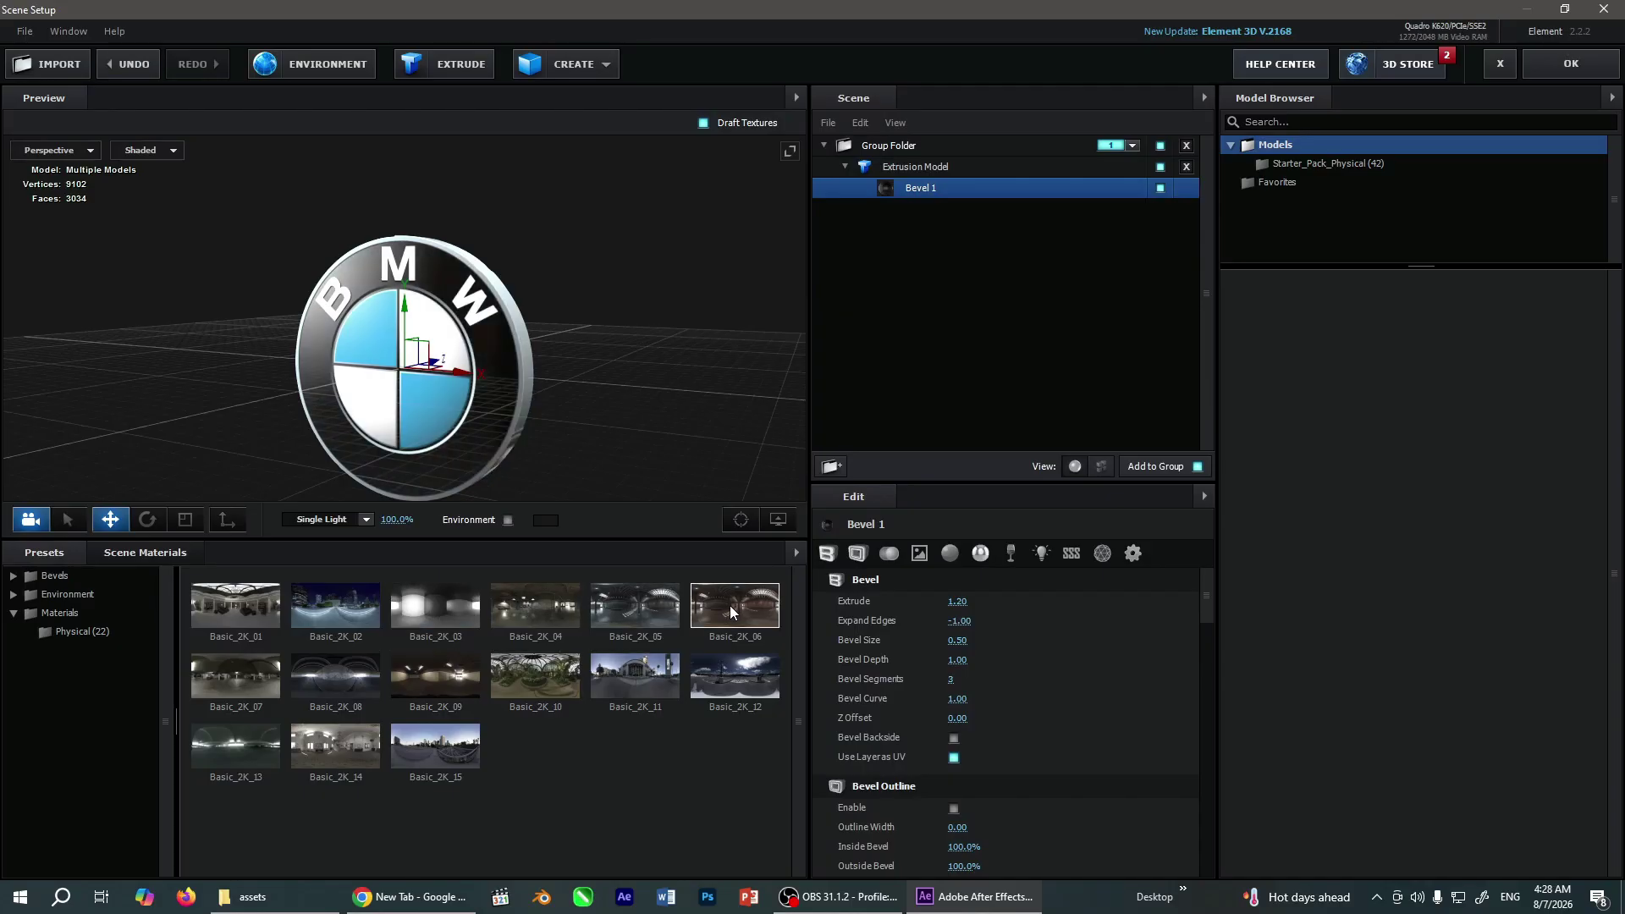
click(616, 674)
click(523, 677)
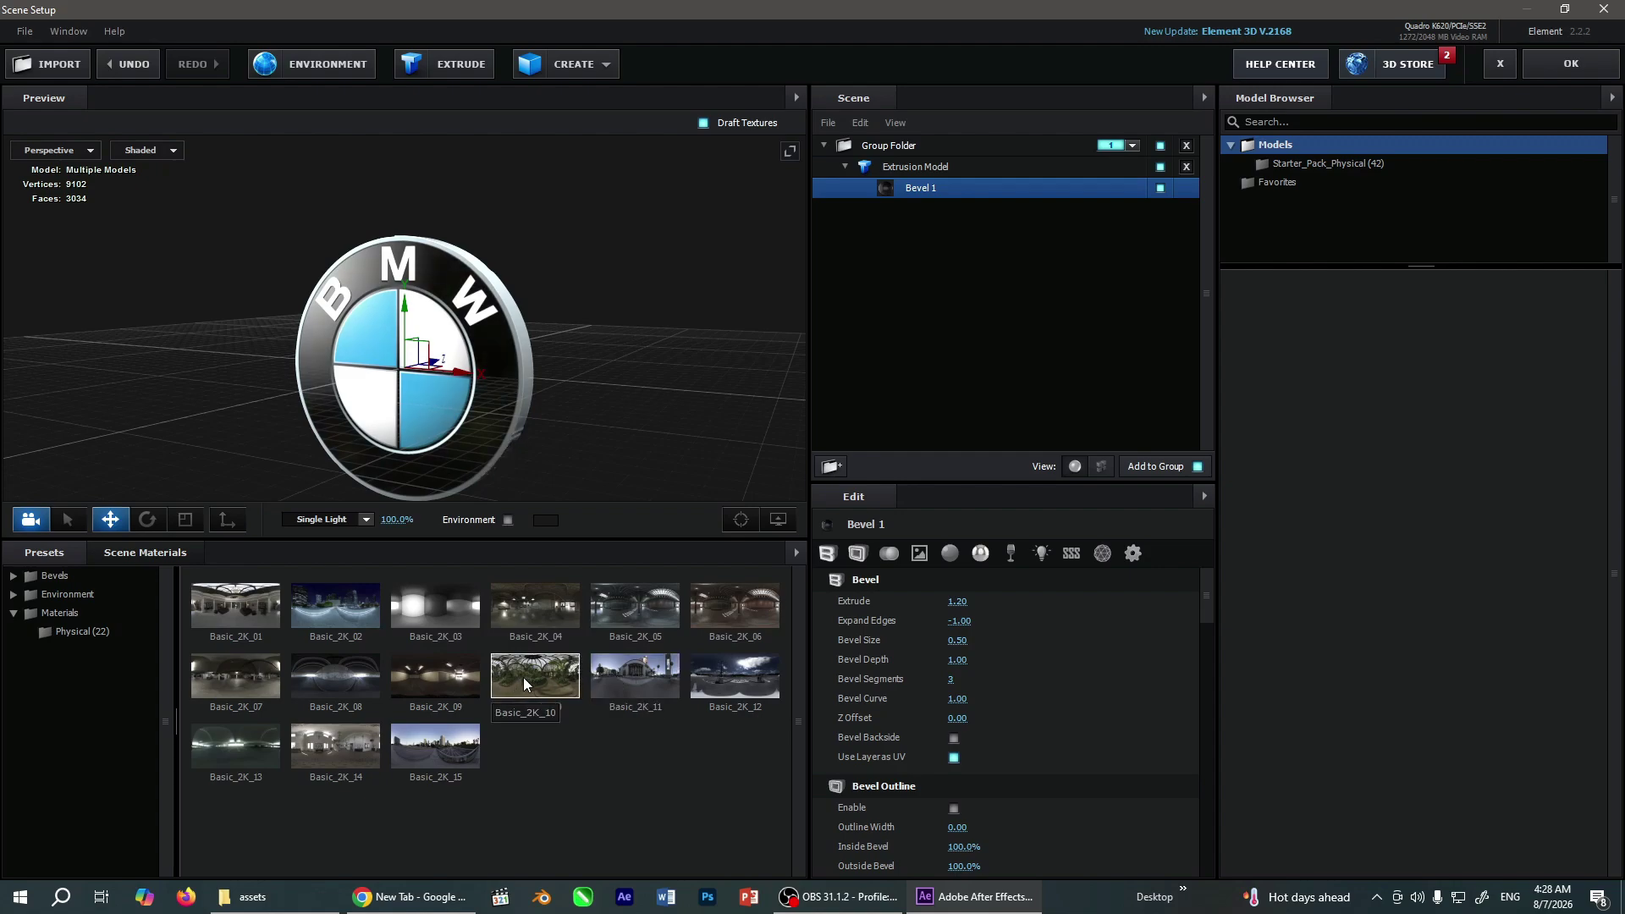
click(427, 679)
click(327, 679)
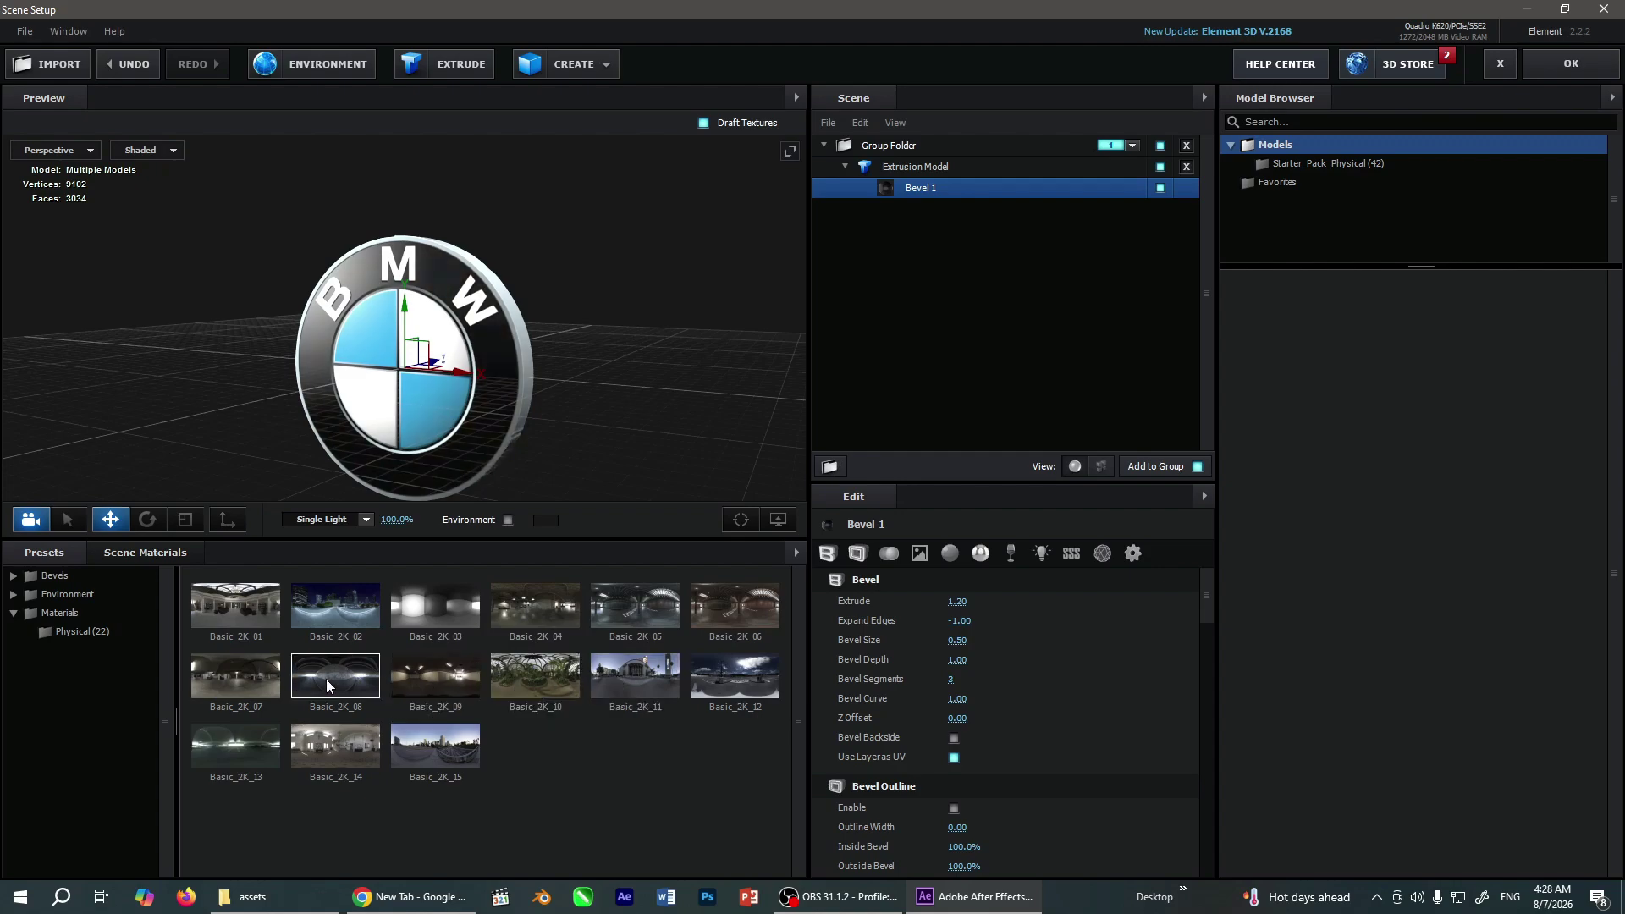
click(262, 677)
click(264, 741)
click(320, 748)
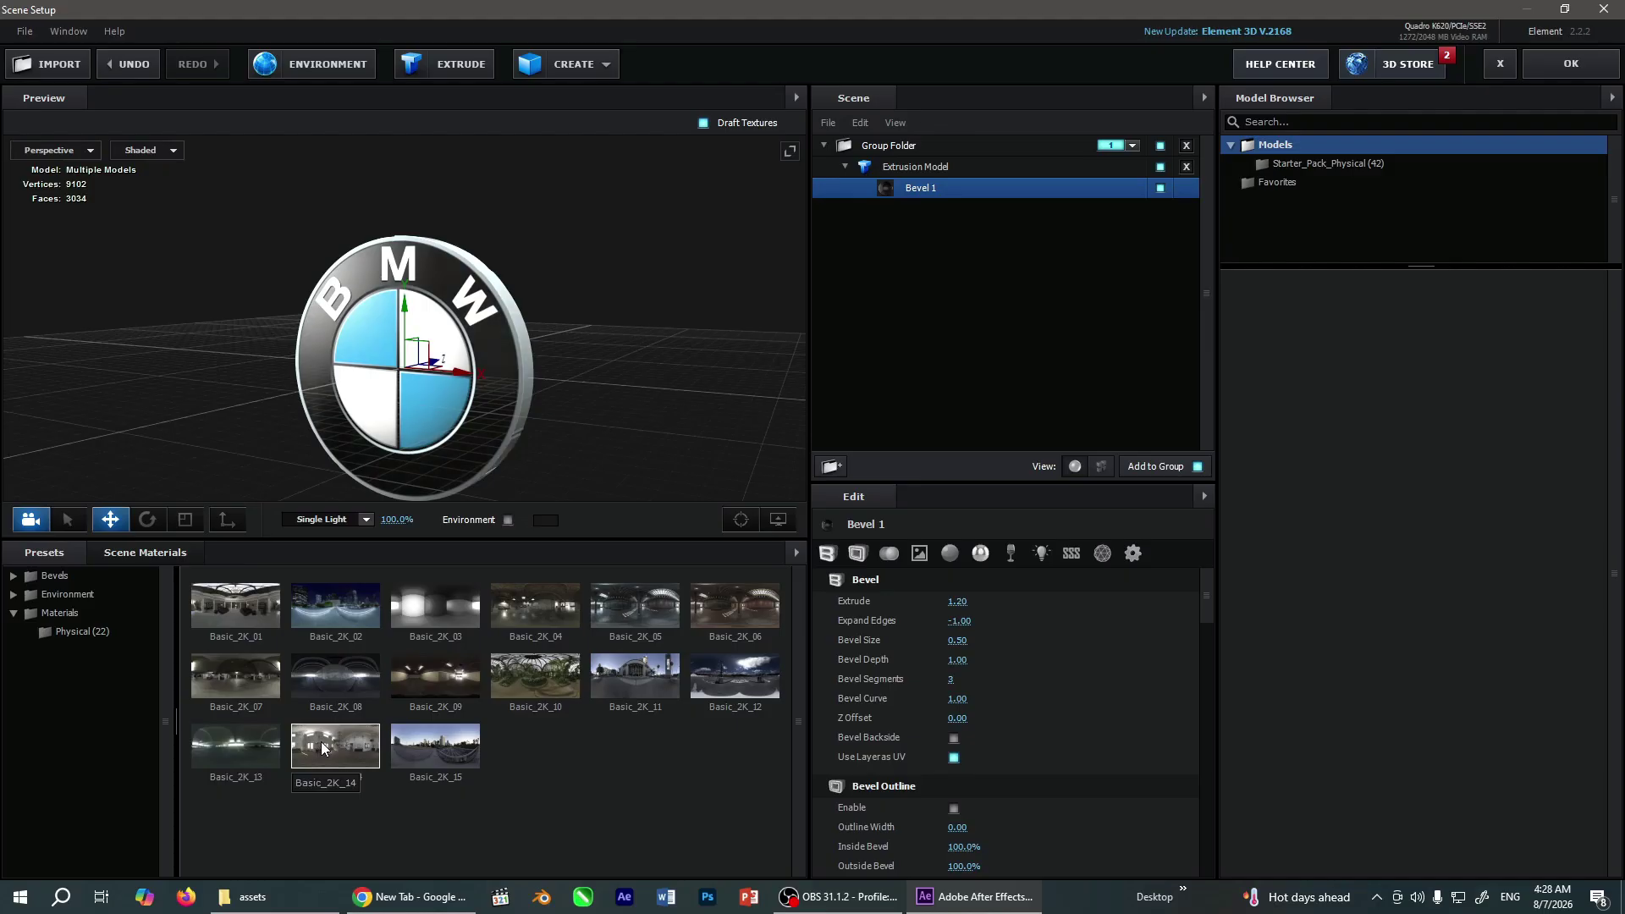
click(435, 745)
drag(627, 457, 437, 406)
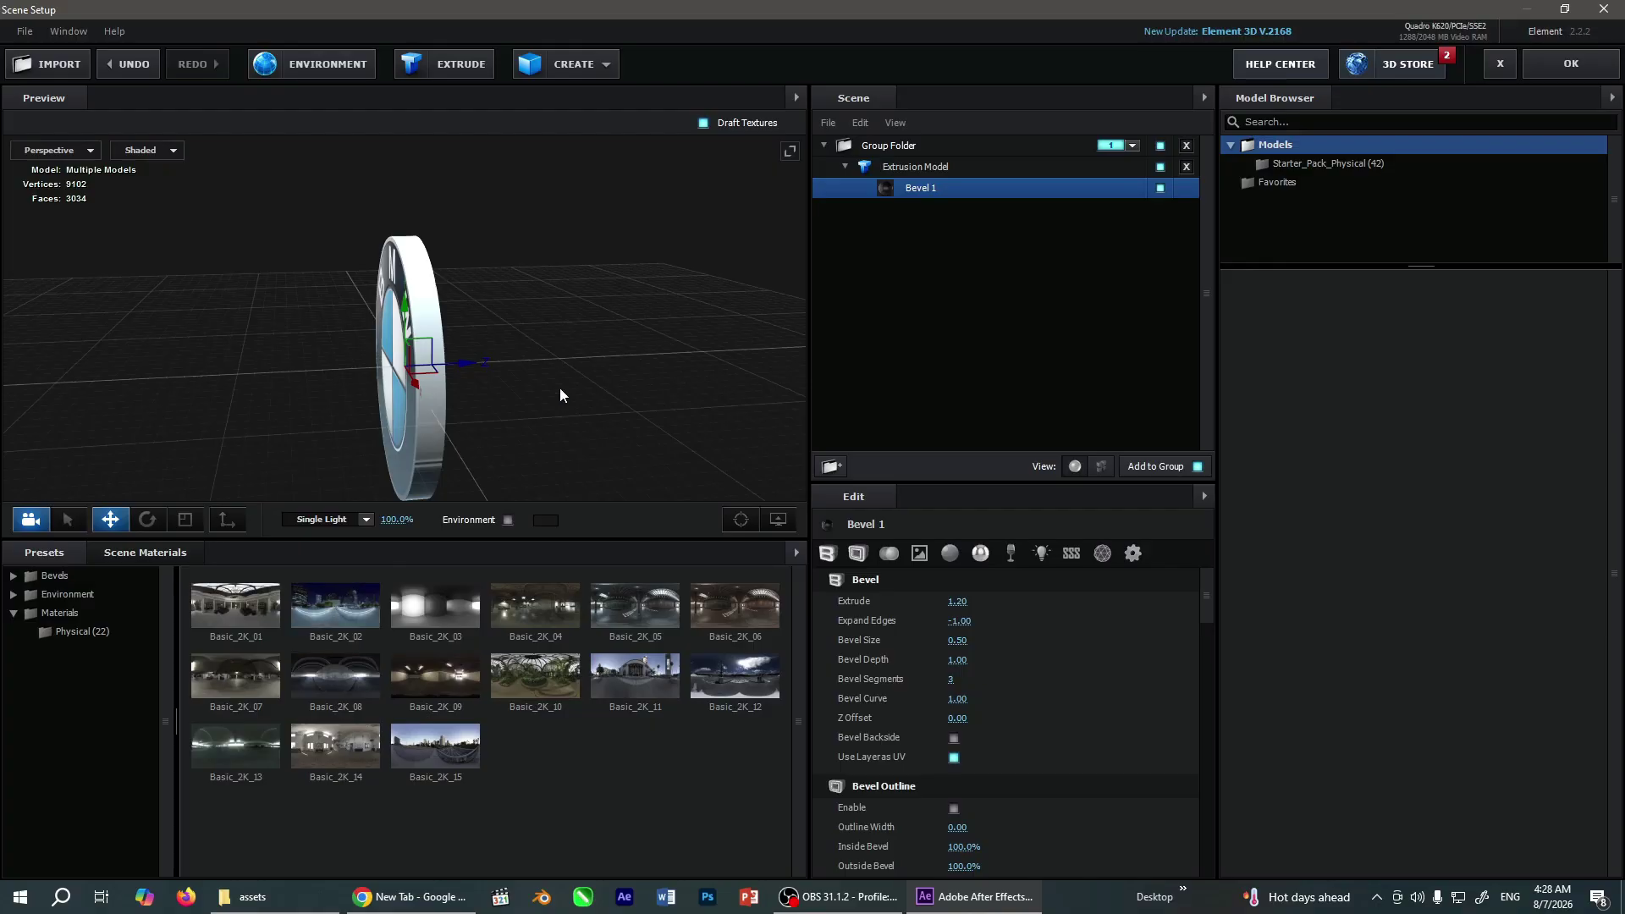
Turn the logo to face front, accept the Scene Setup changes, and collapse Camera 1's properties in the timeline
drag(560, 388, 656, 382)
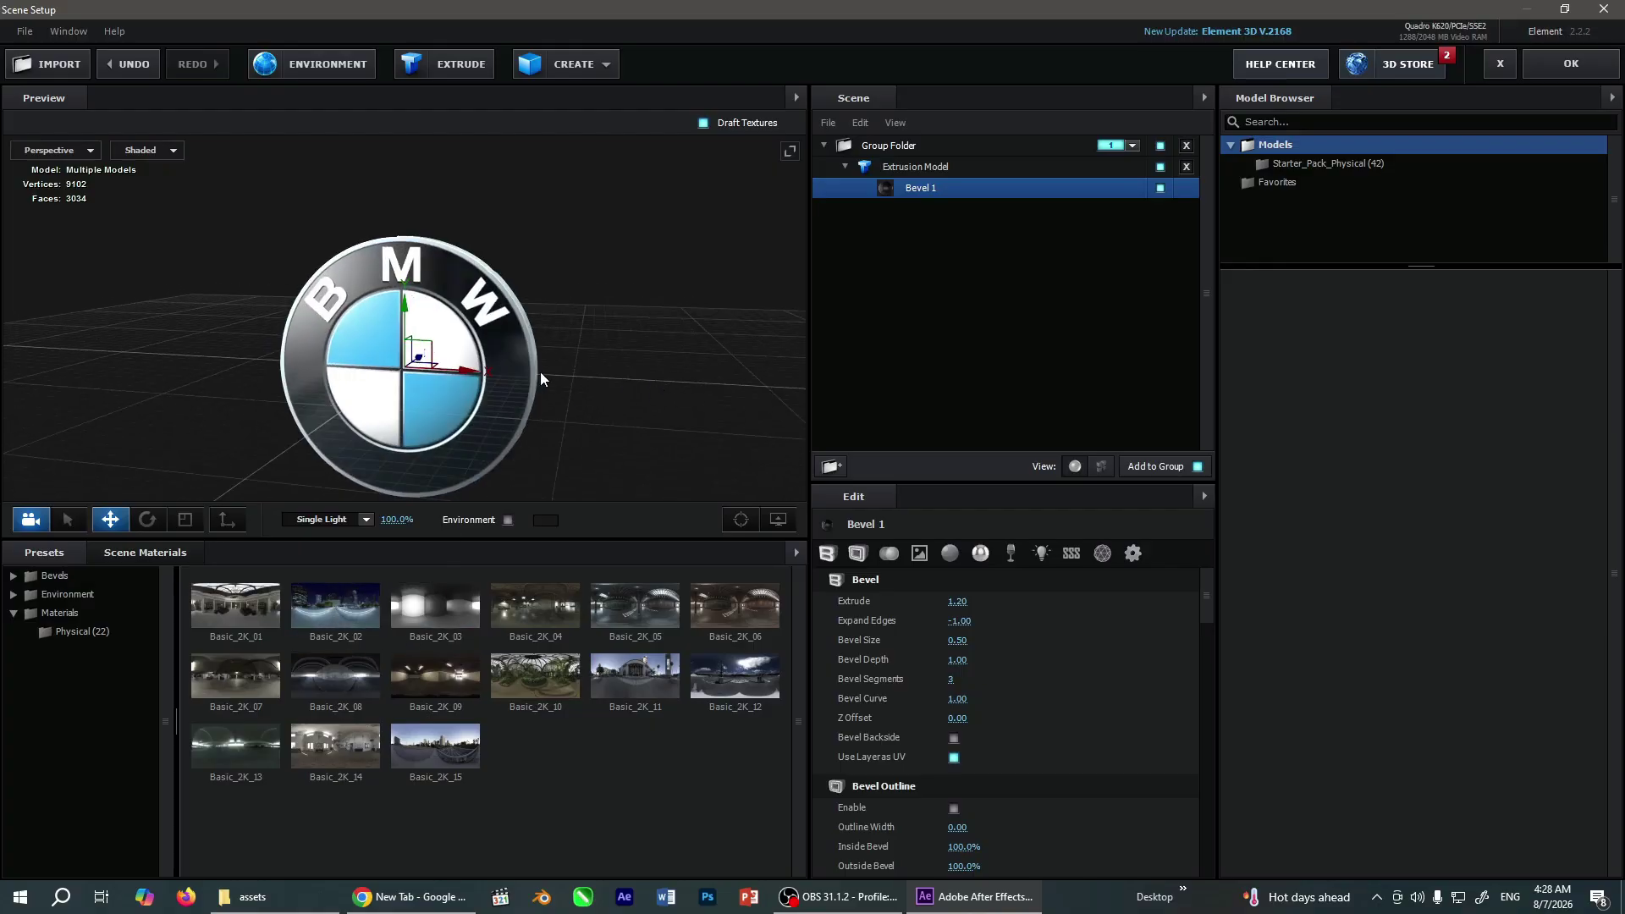
click(1570, 64)
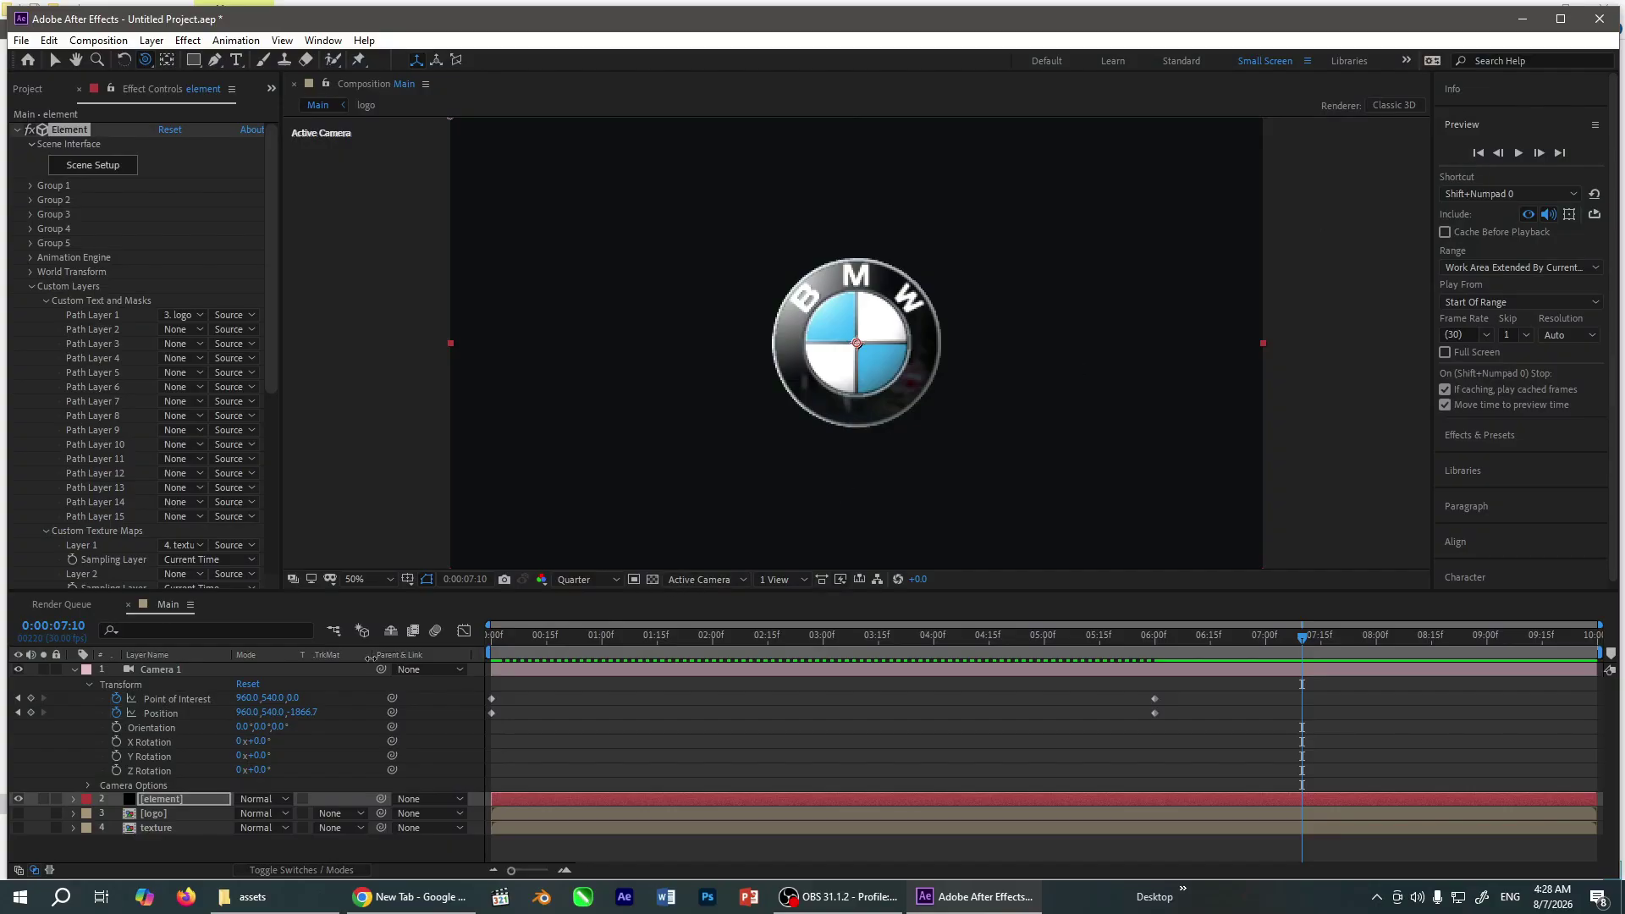
click(73, 669)
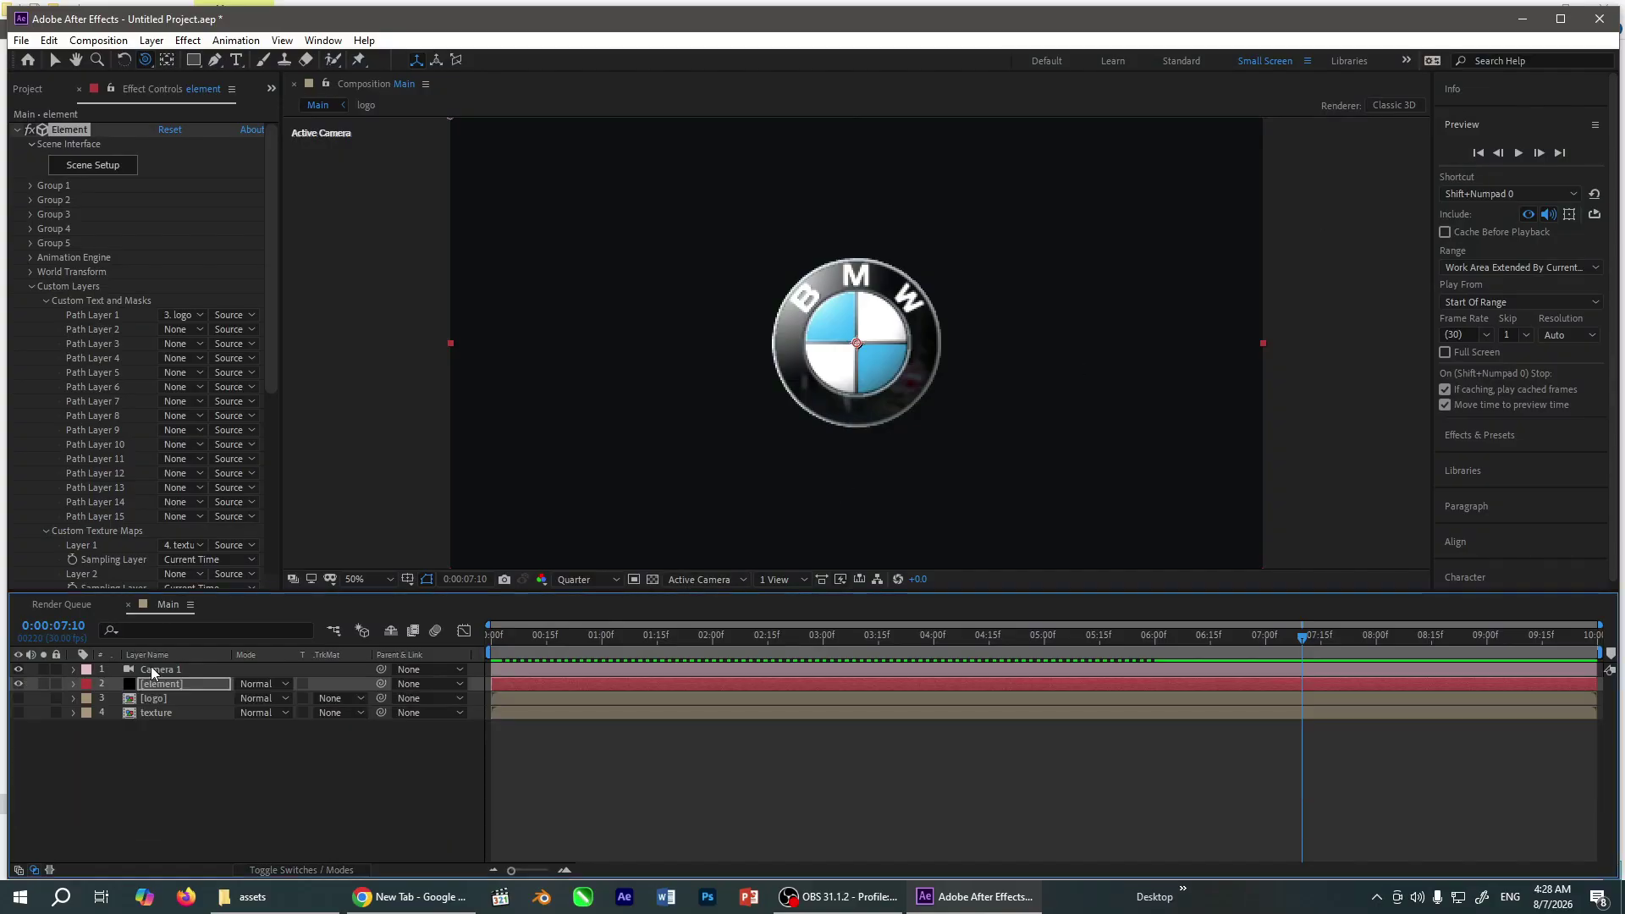
click(155, 669)
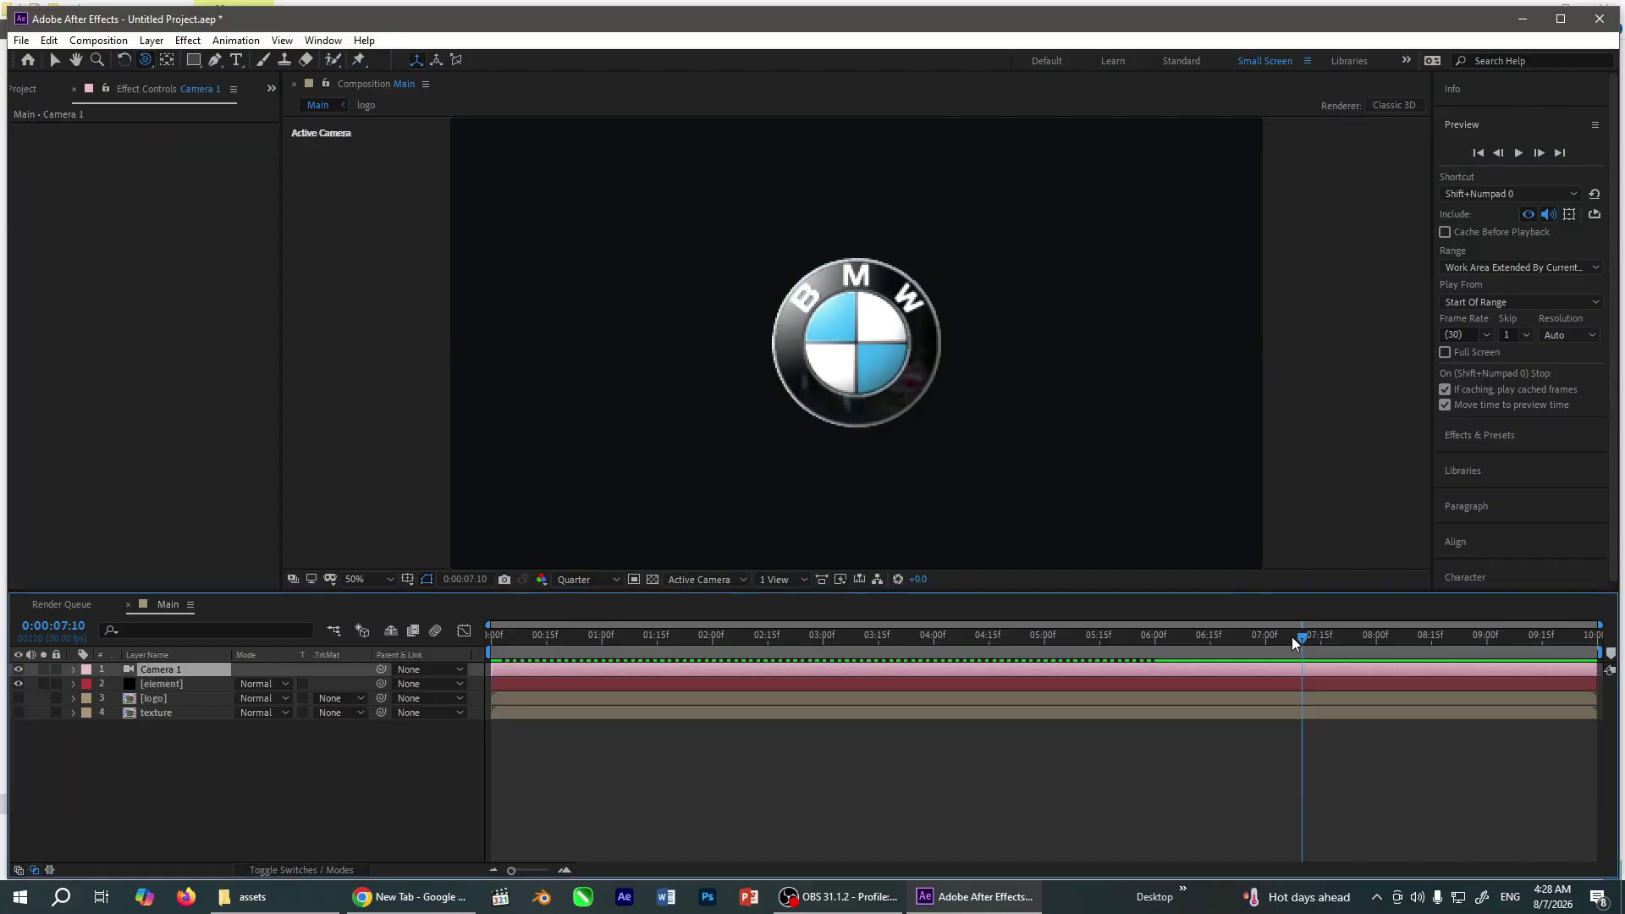
Set the Main composition's duration to 8 seconds
drag(1303, 638, 1378, 650)
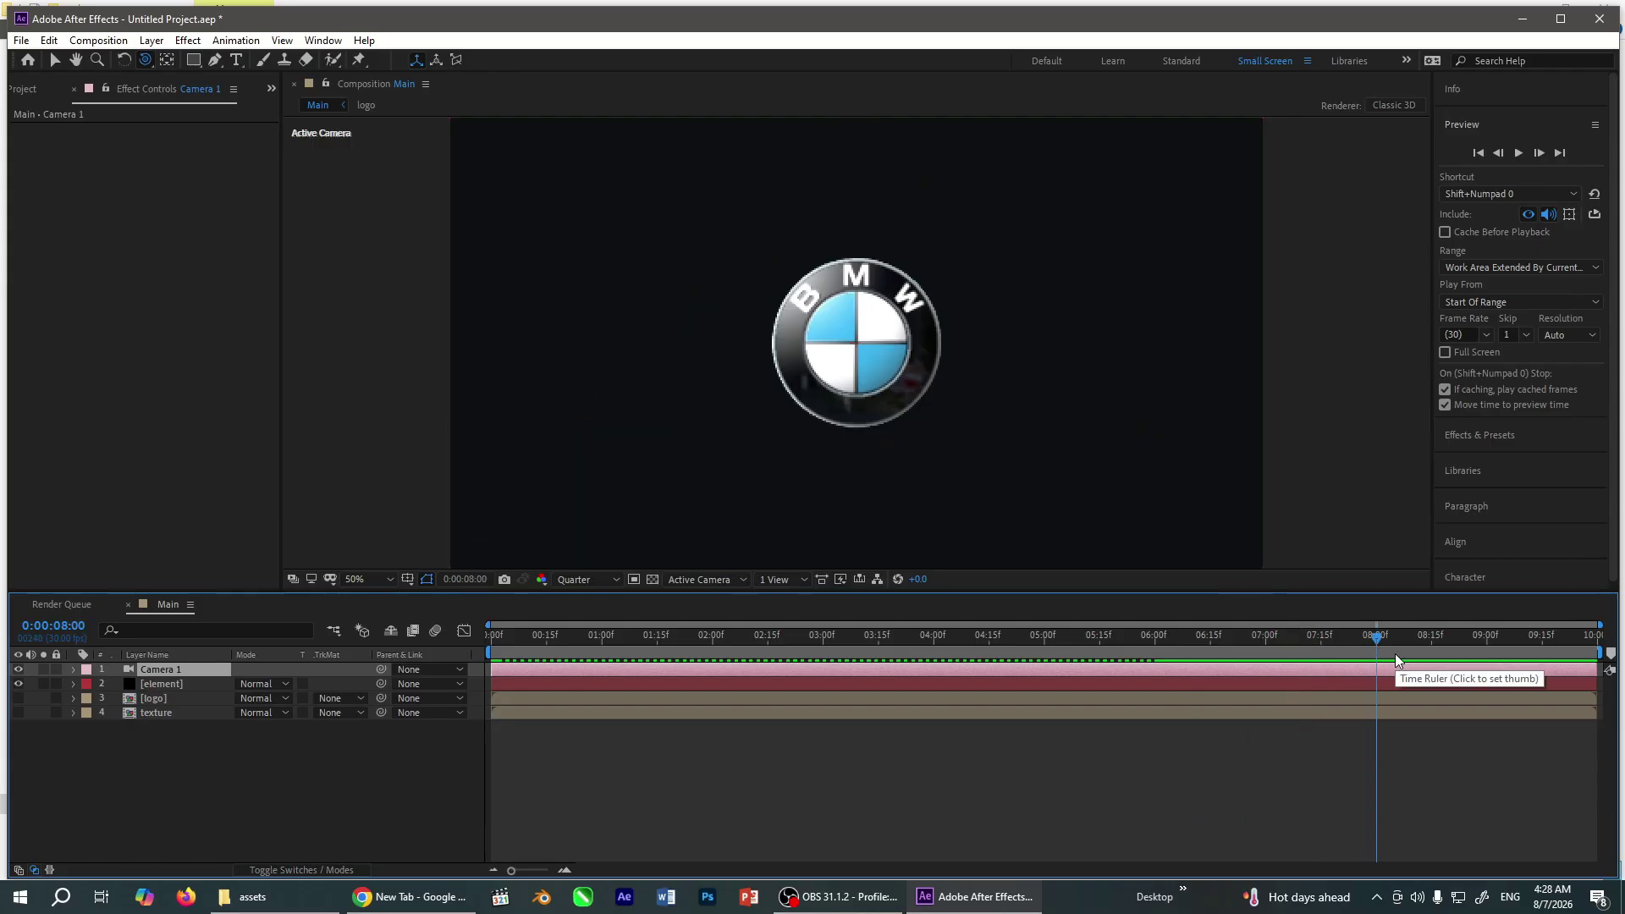
key(ctrl+k)
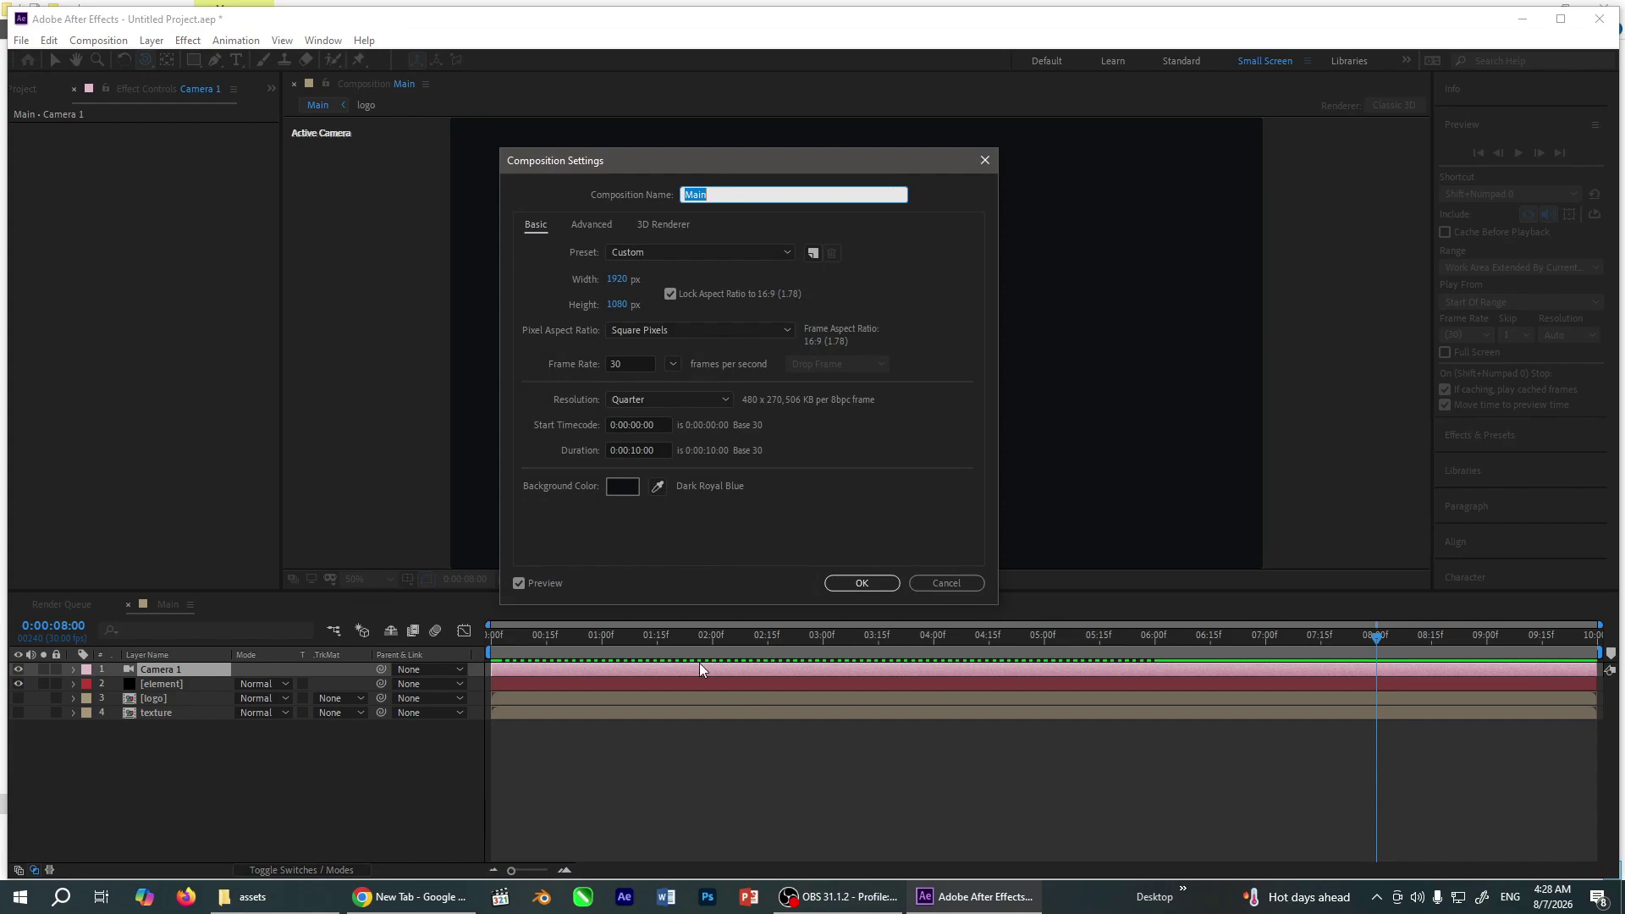
double_click(639, 451)
key(BackSpace)
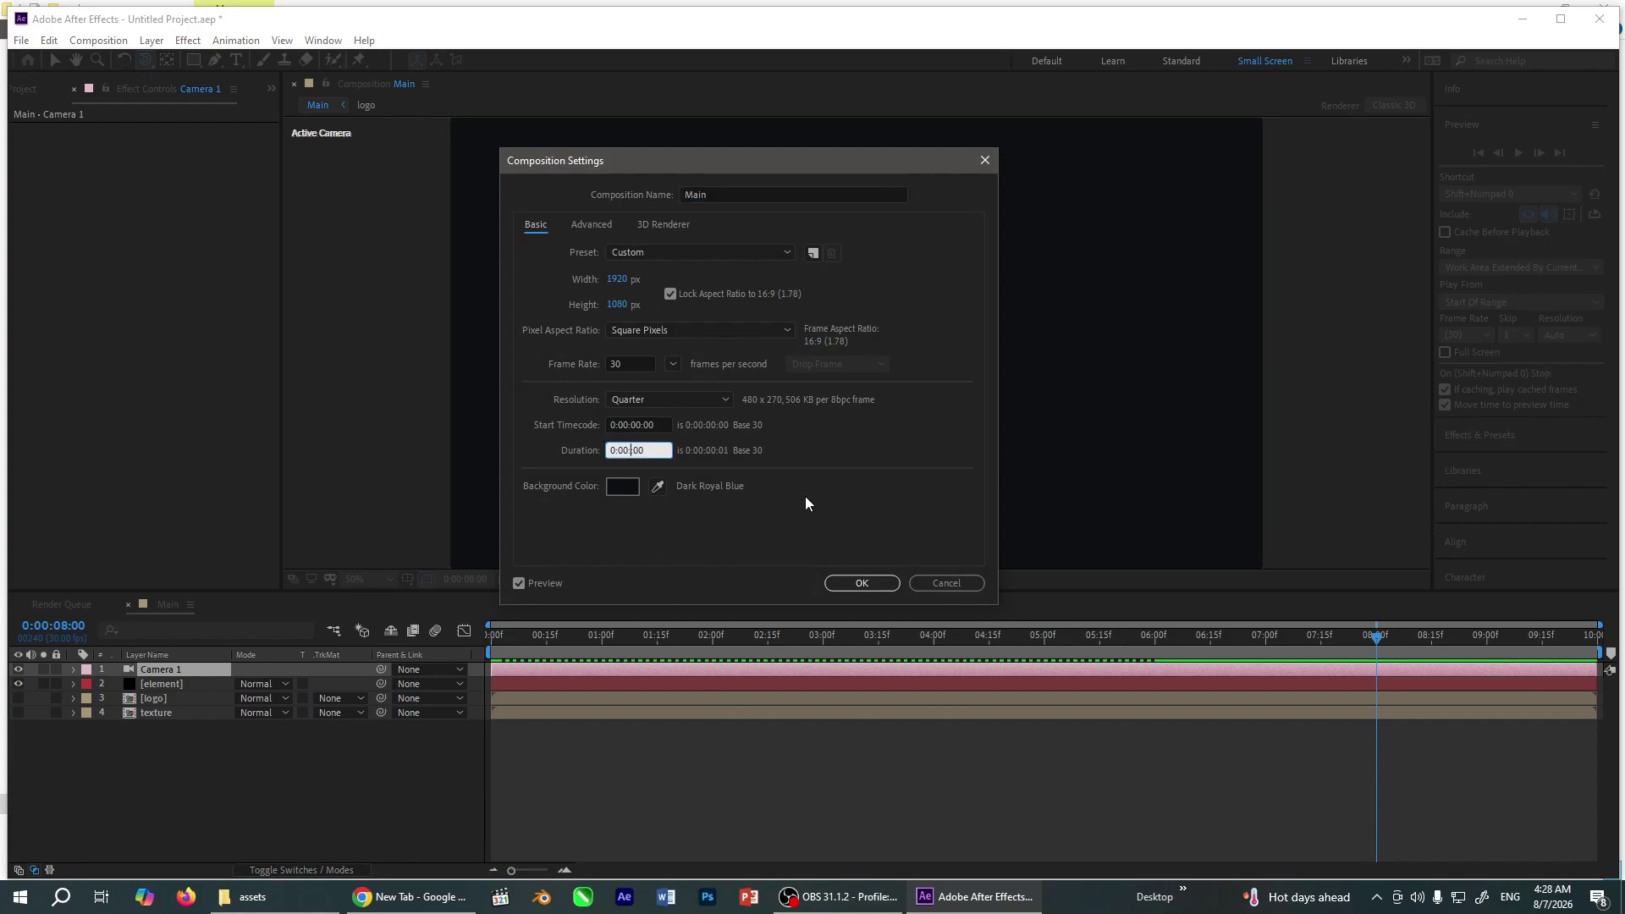
text(8:00)
key(Return)
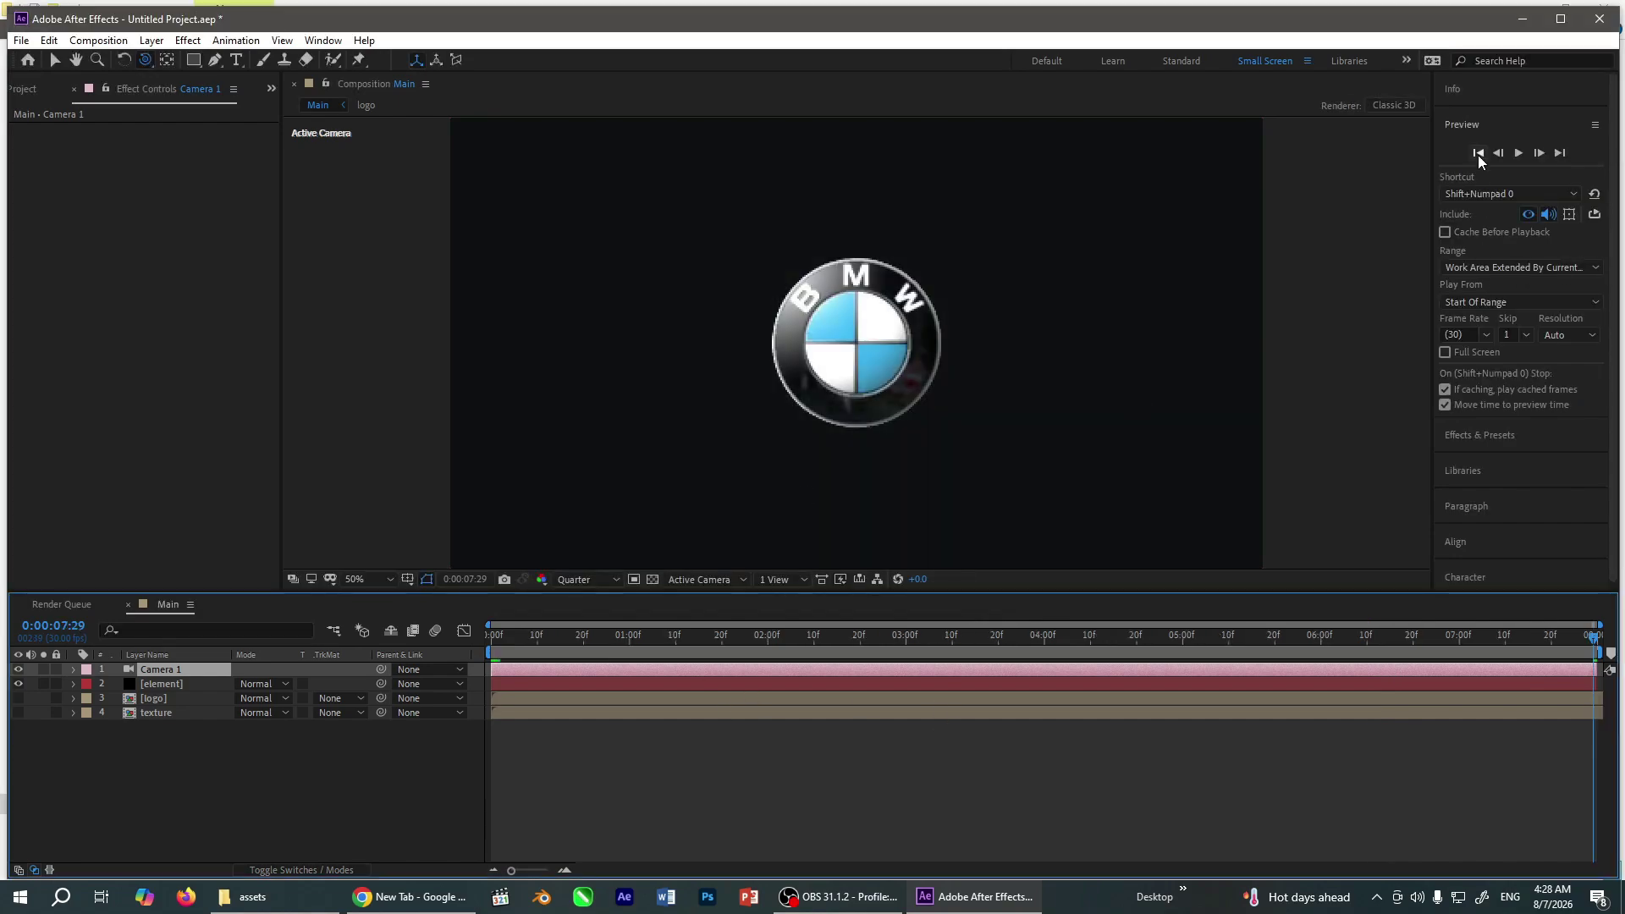
Return to the first frame and preview the full camera animation
click(1478, 155)
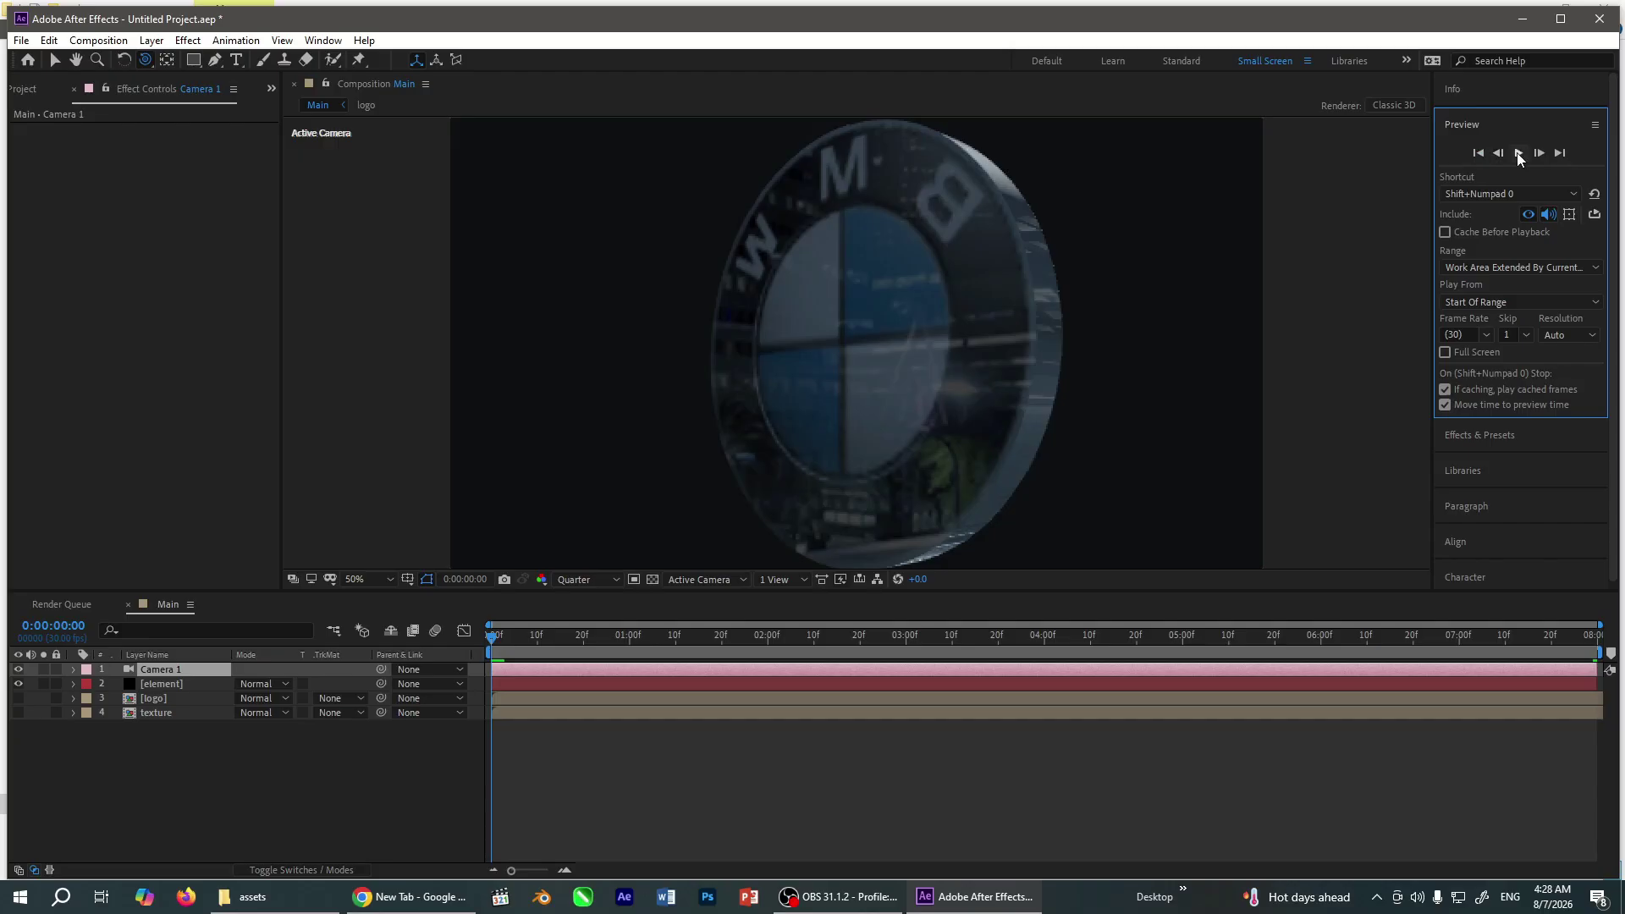
click(1517, 152)
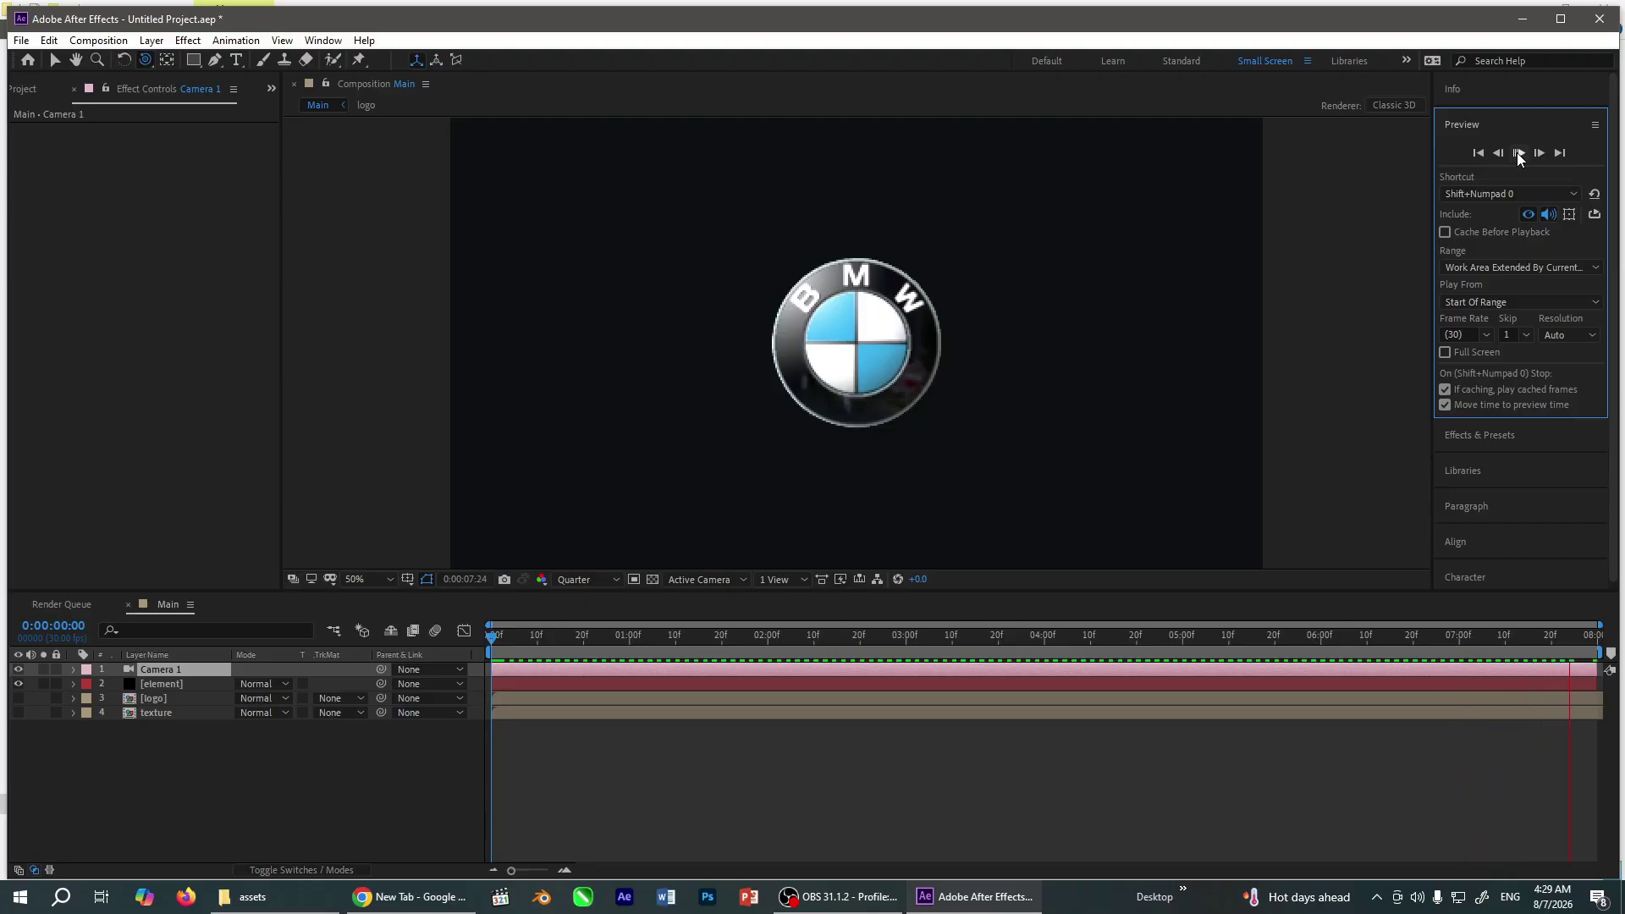
click(1519, 153)
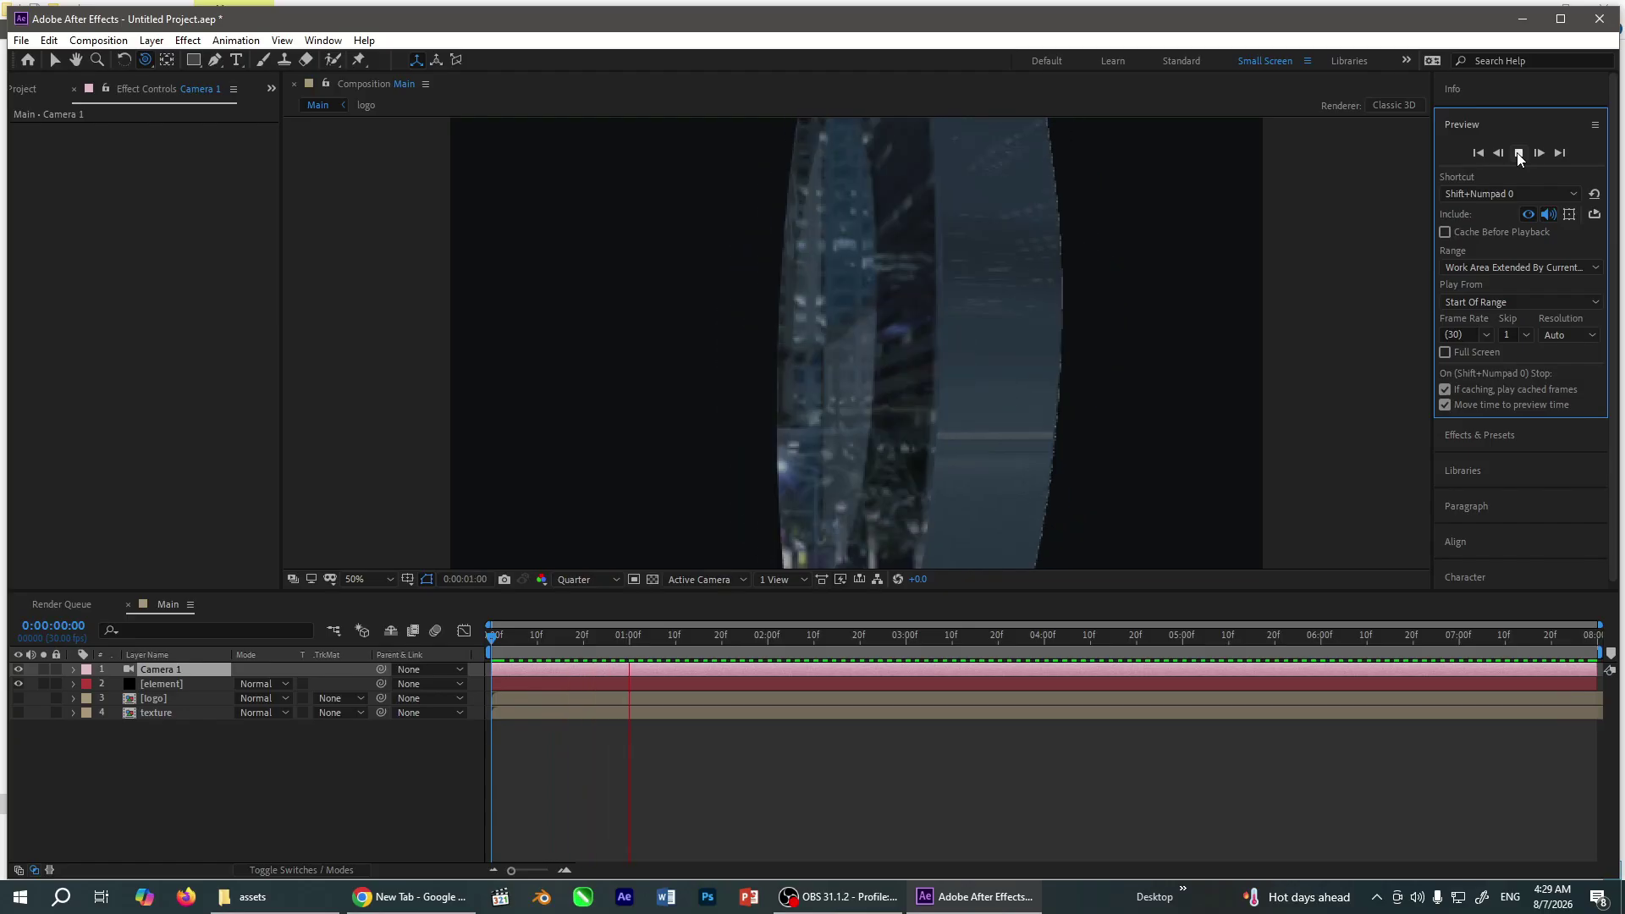